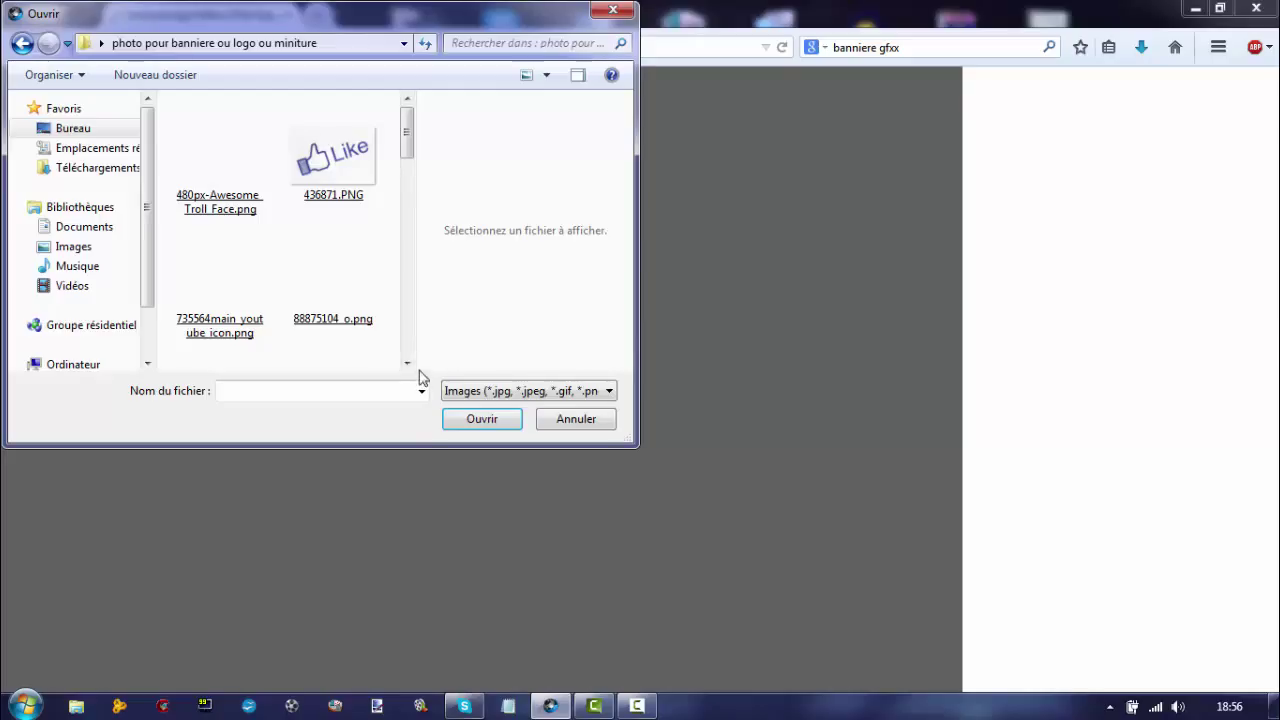
Open the banner template jbckd.jpg from the "photo pour banniere ou logo ou miniture" folder as the base image
left_click(406, 364)
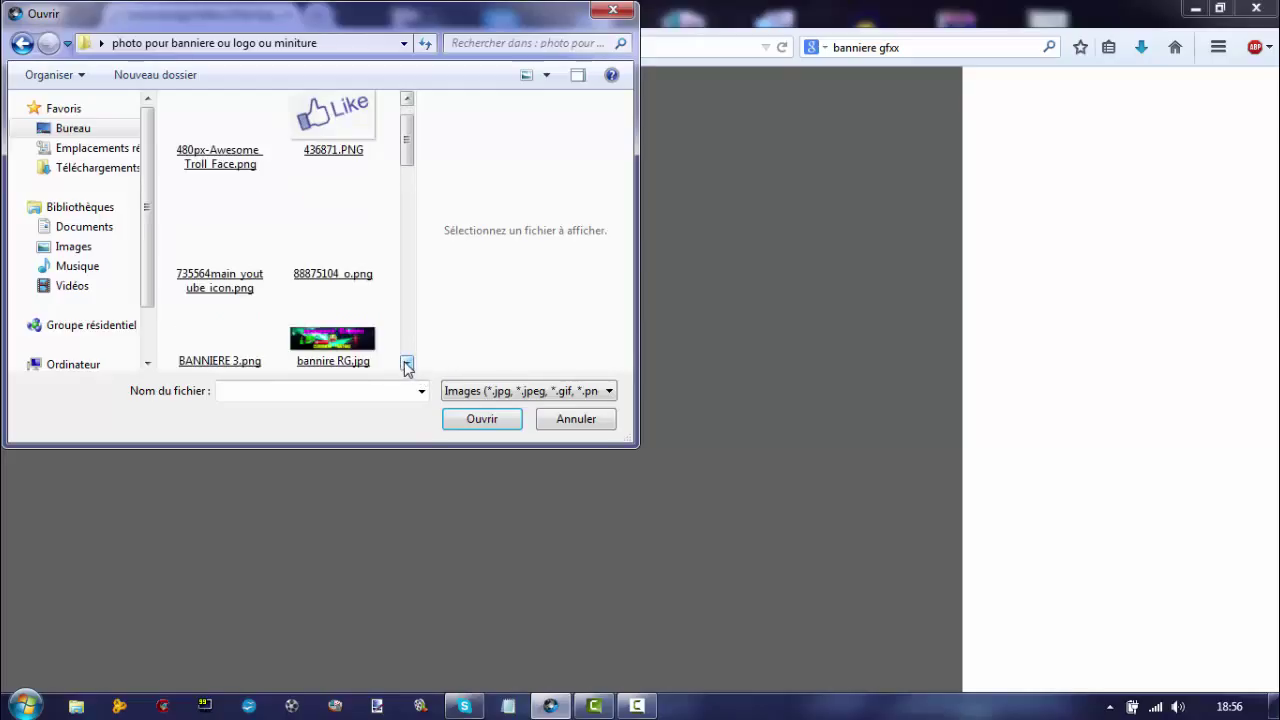
left_click(406, 364)
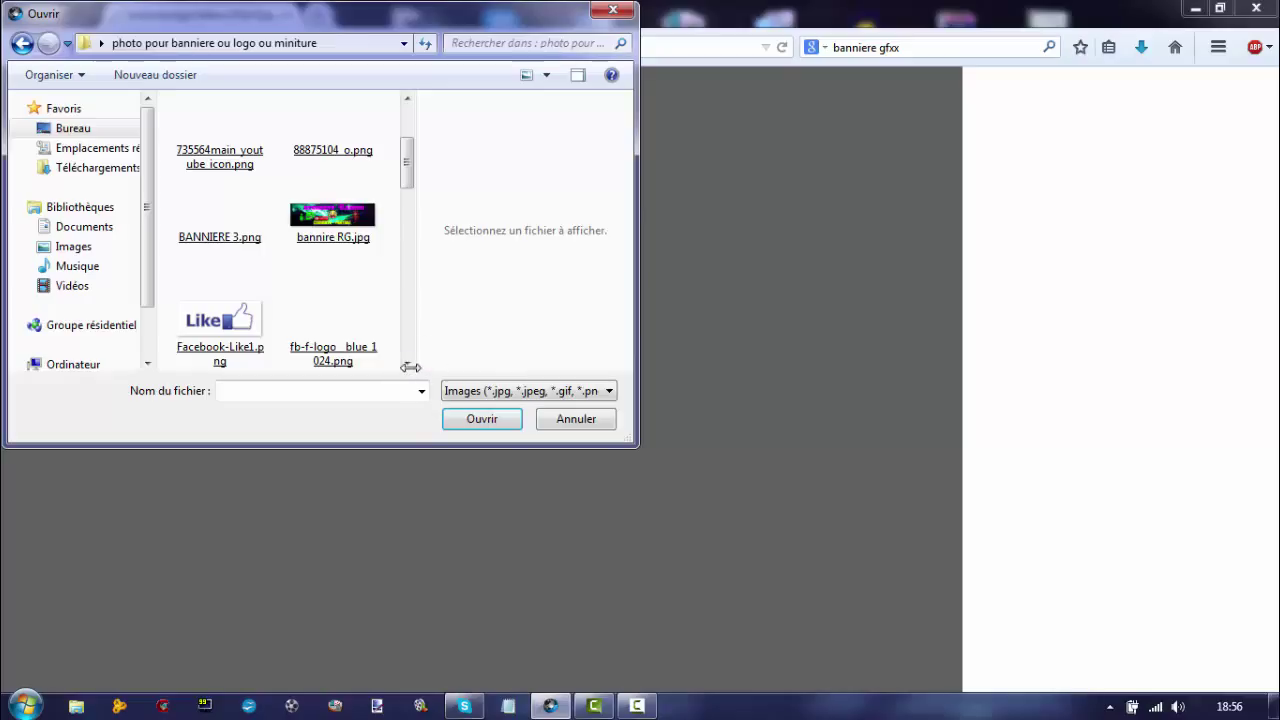
left_click(407, 364)
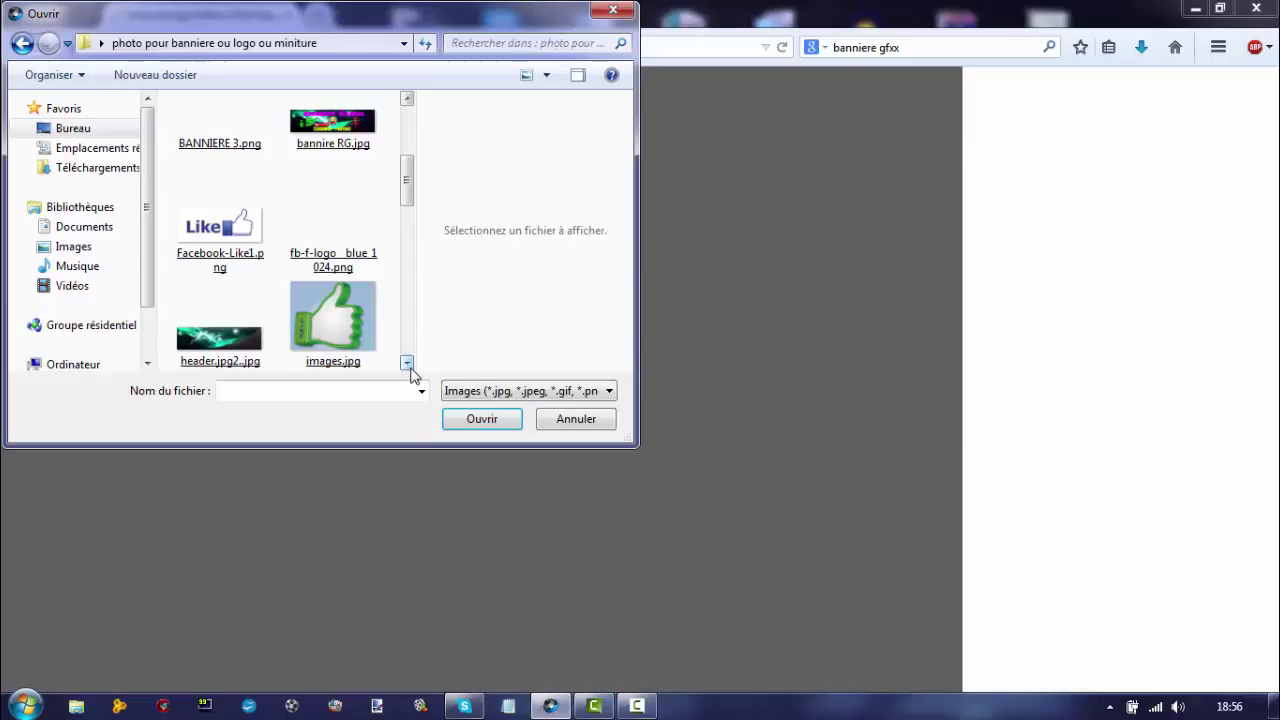
left_click(407, 364)
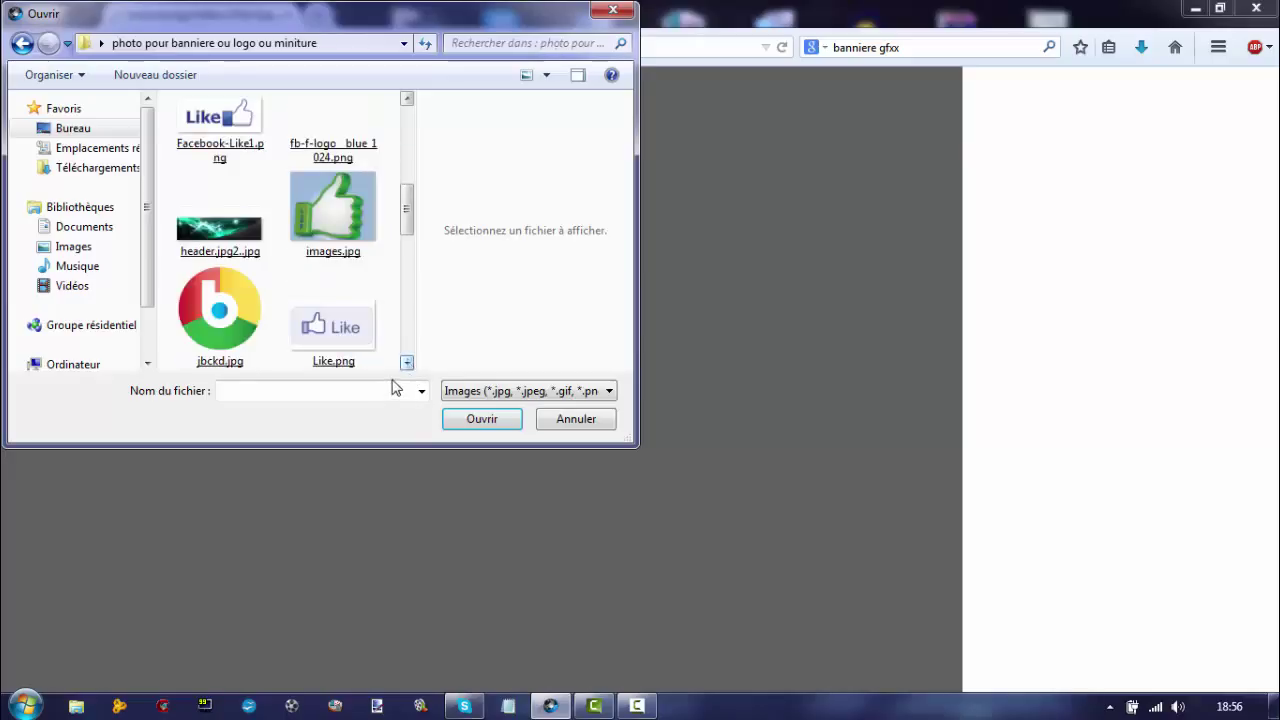
left_click(409, 364)
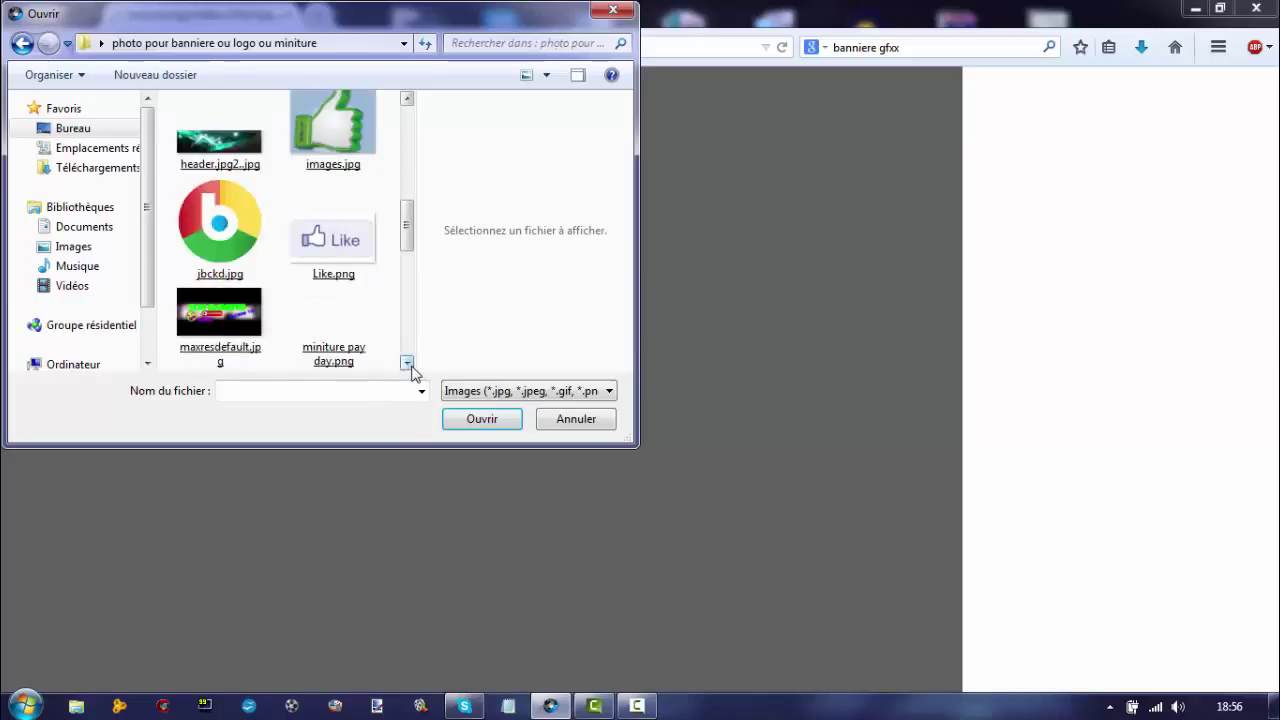
left_click(409, 364)
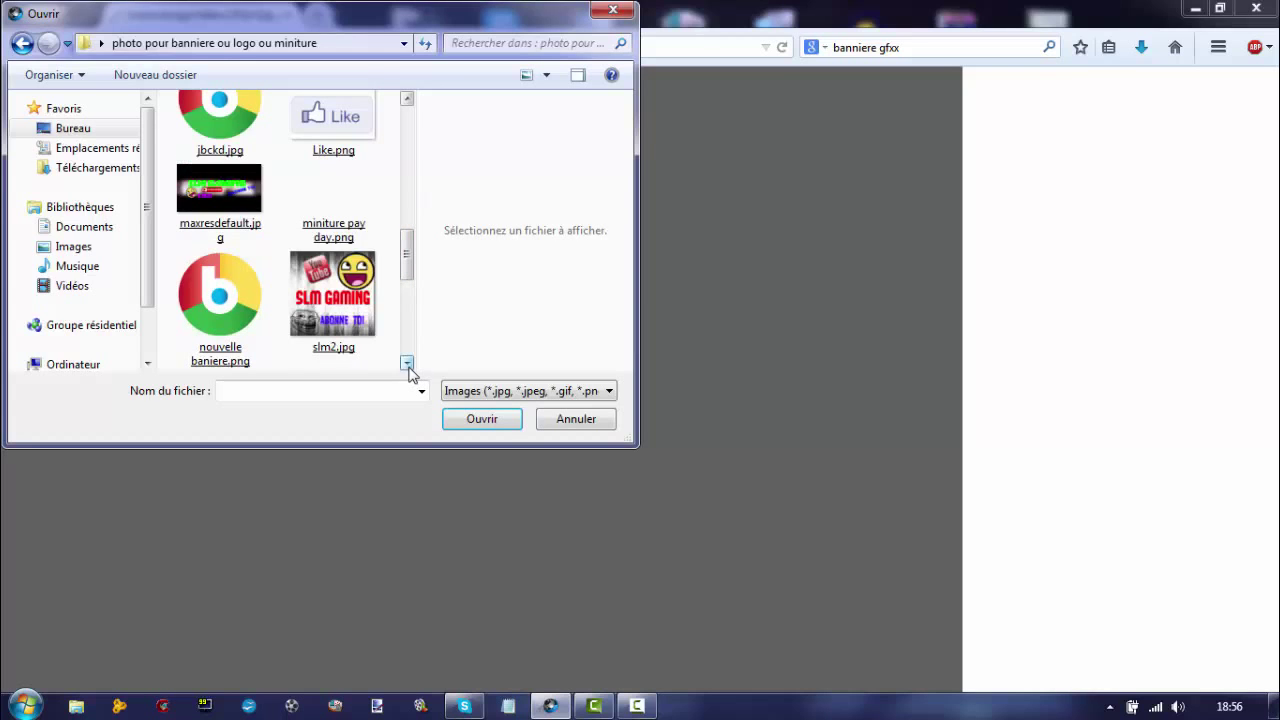
left_click(408, 364)
left_click(409, 364)
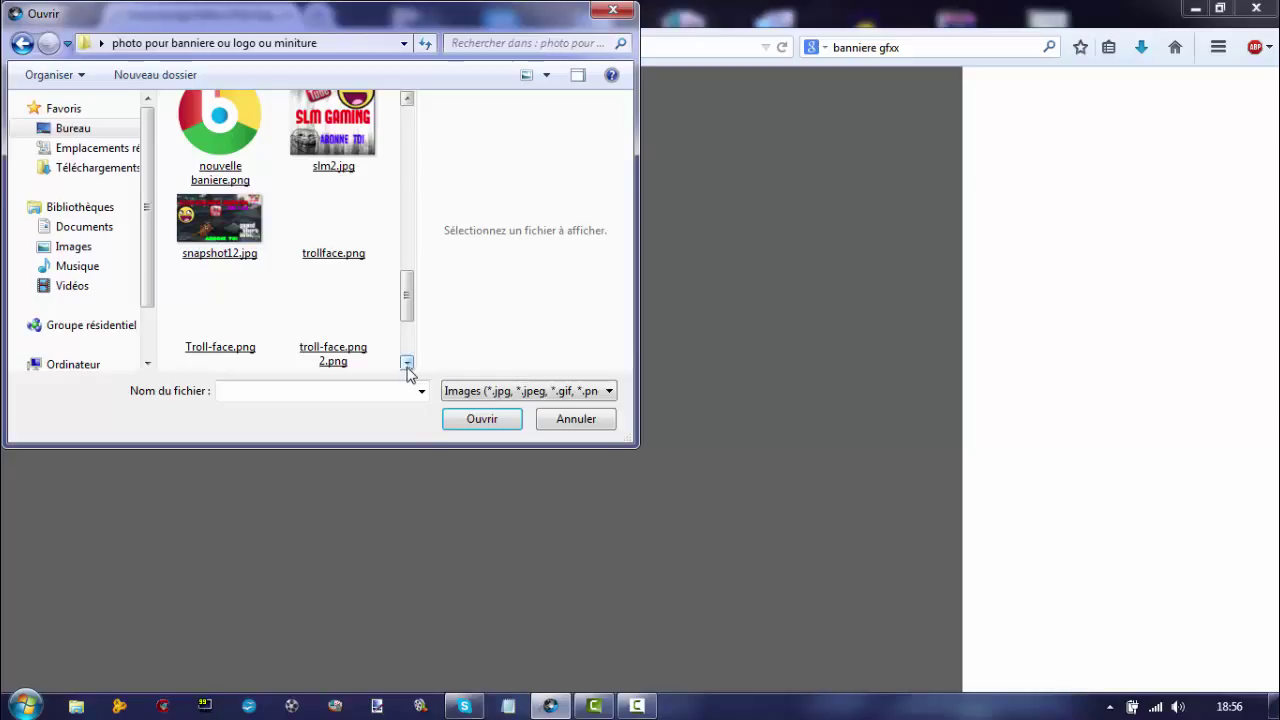
left_click(210, 136)
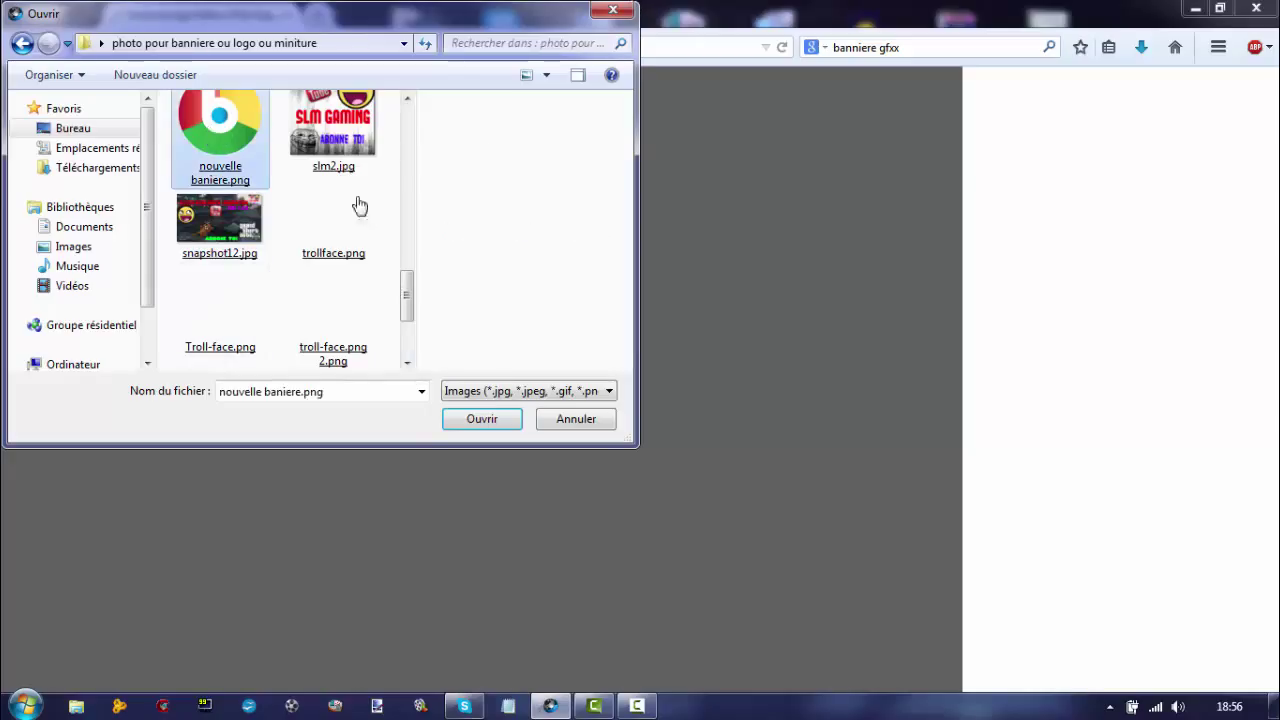
left_click(407, 98)
left_click(407, 98)
left_click(408, 99)
left_click(407, 98)
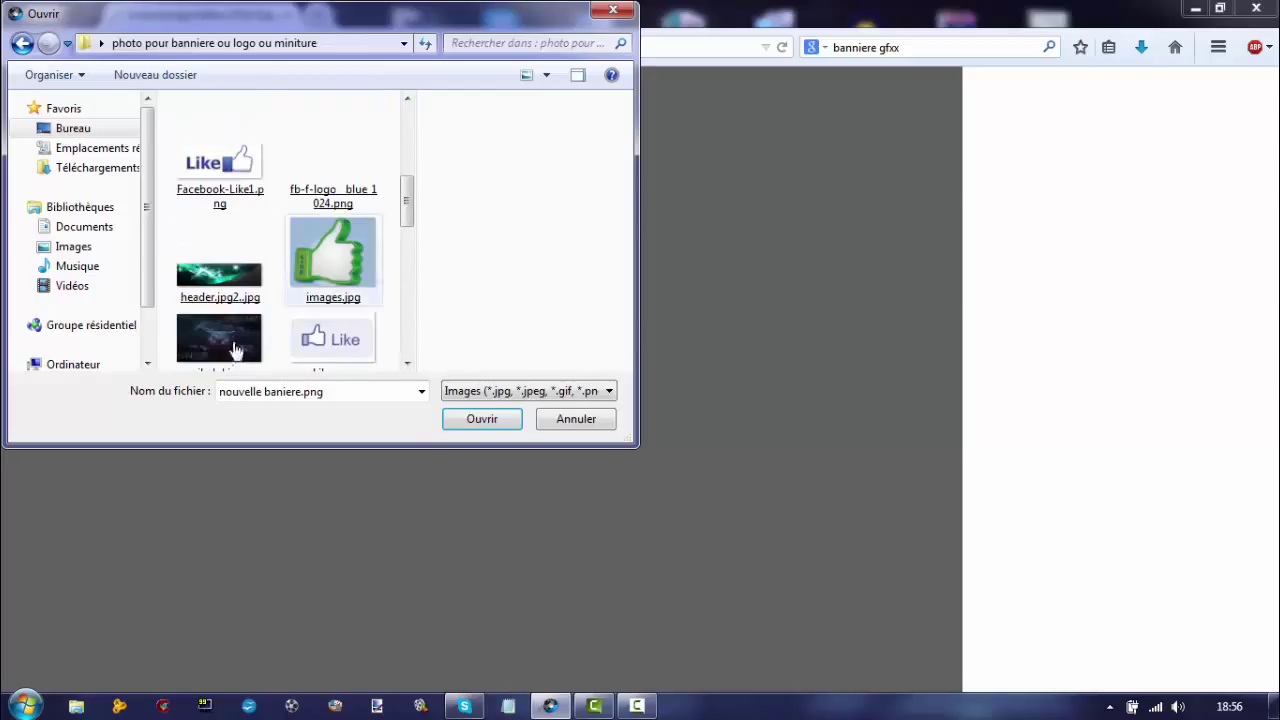
double_click(208, 345)
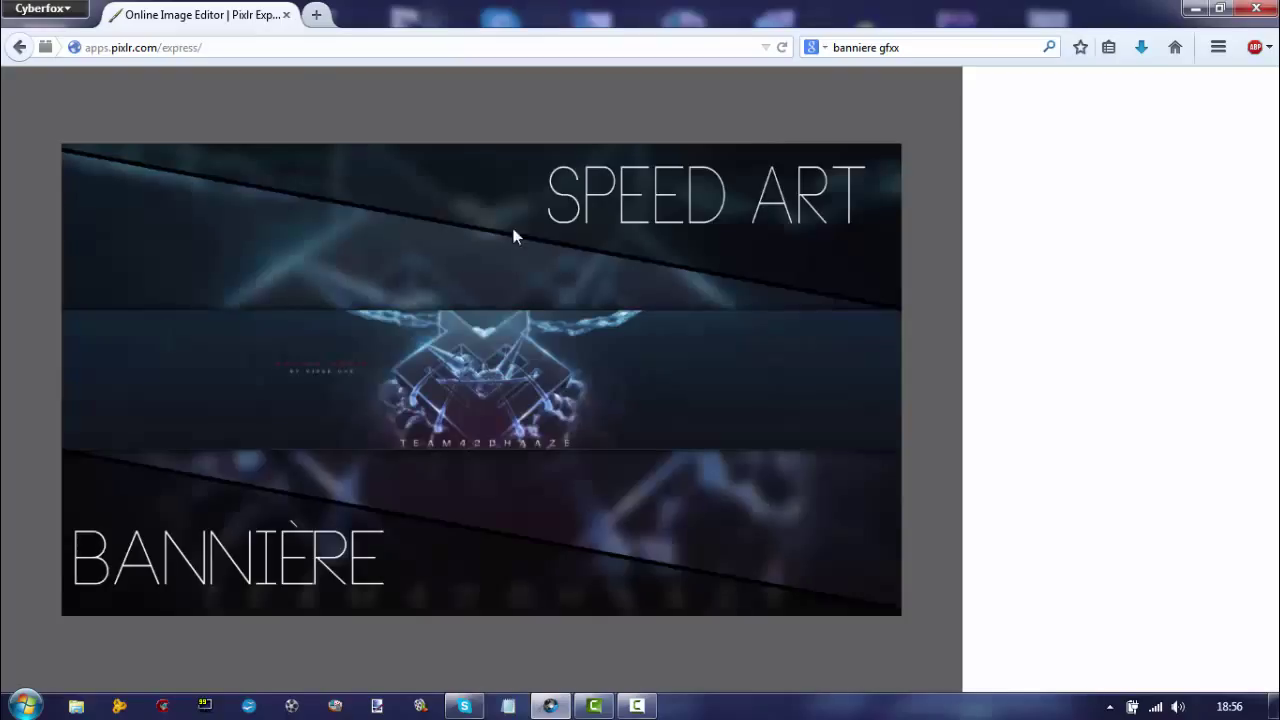
Add the yellow Awesome Troll Face image, shrink it, place it at the left side of the banner's middle band and apply it
mouse_move(388, 472)
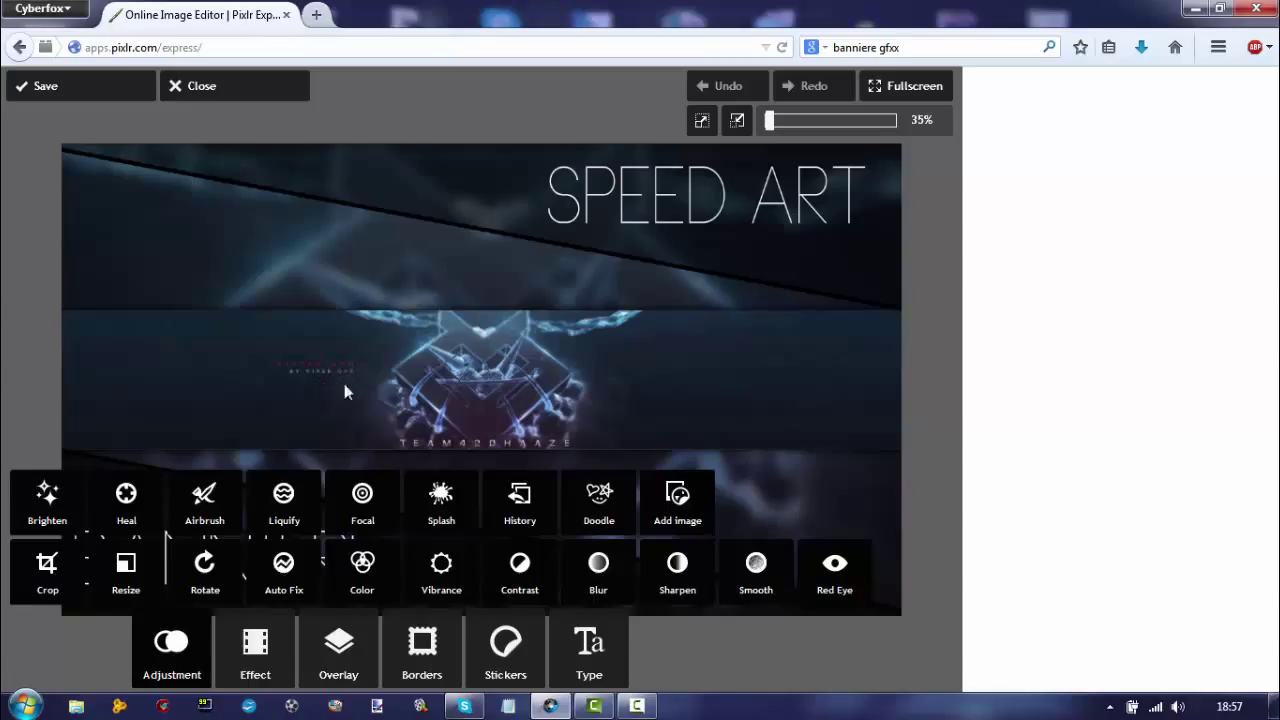
left_click(683, 500)
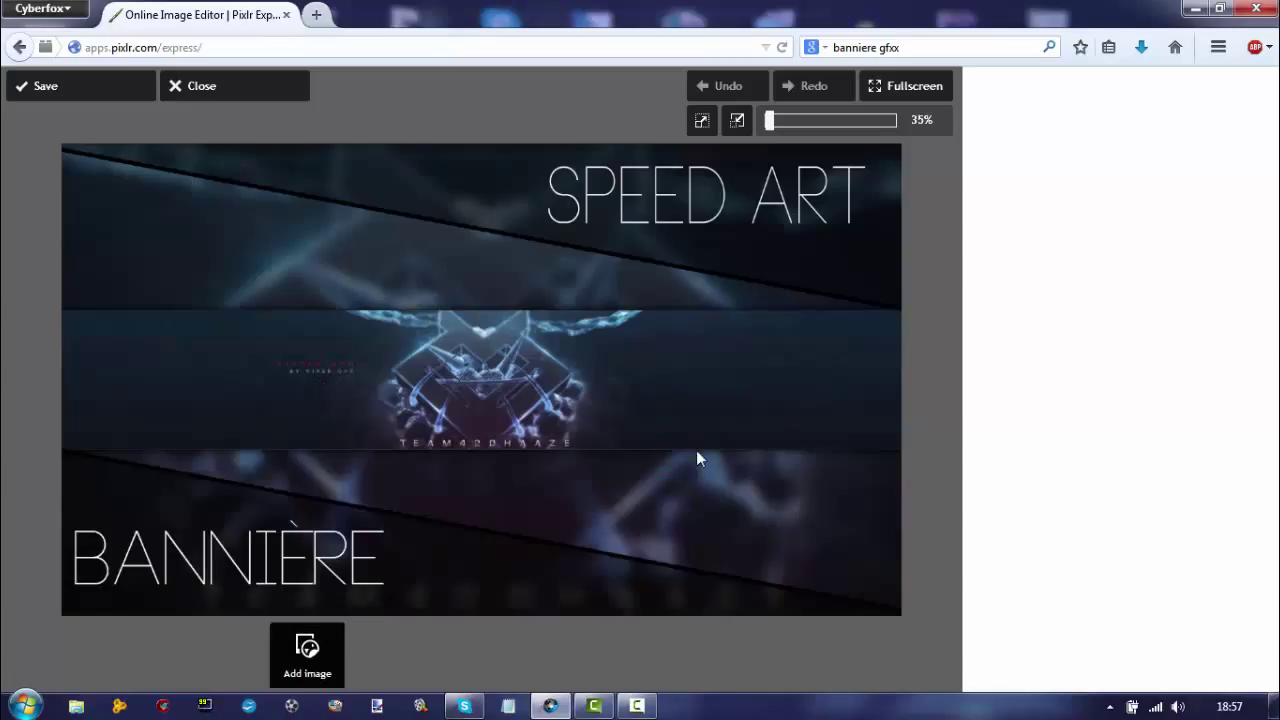
left_click(385, 665)
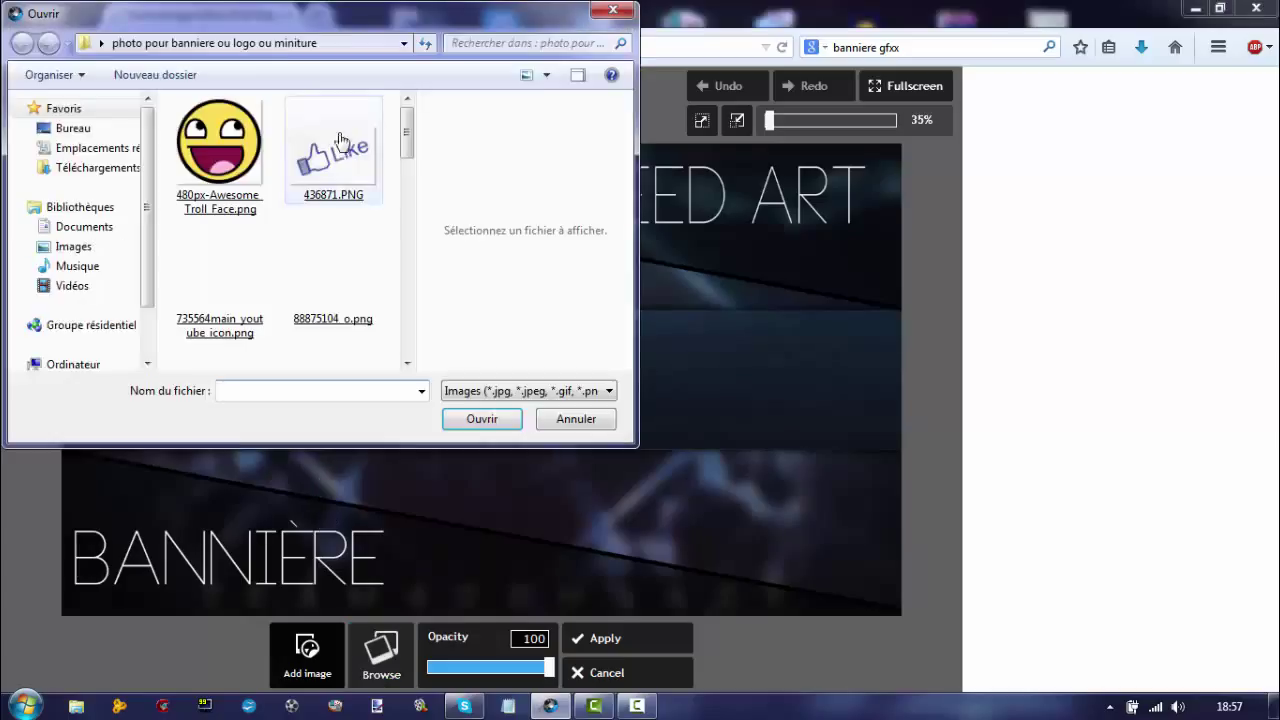
double_click(220, 145)
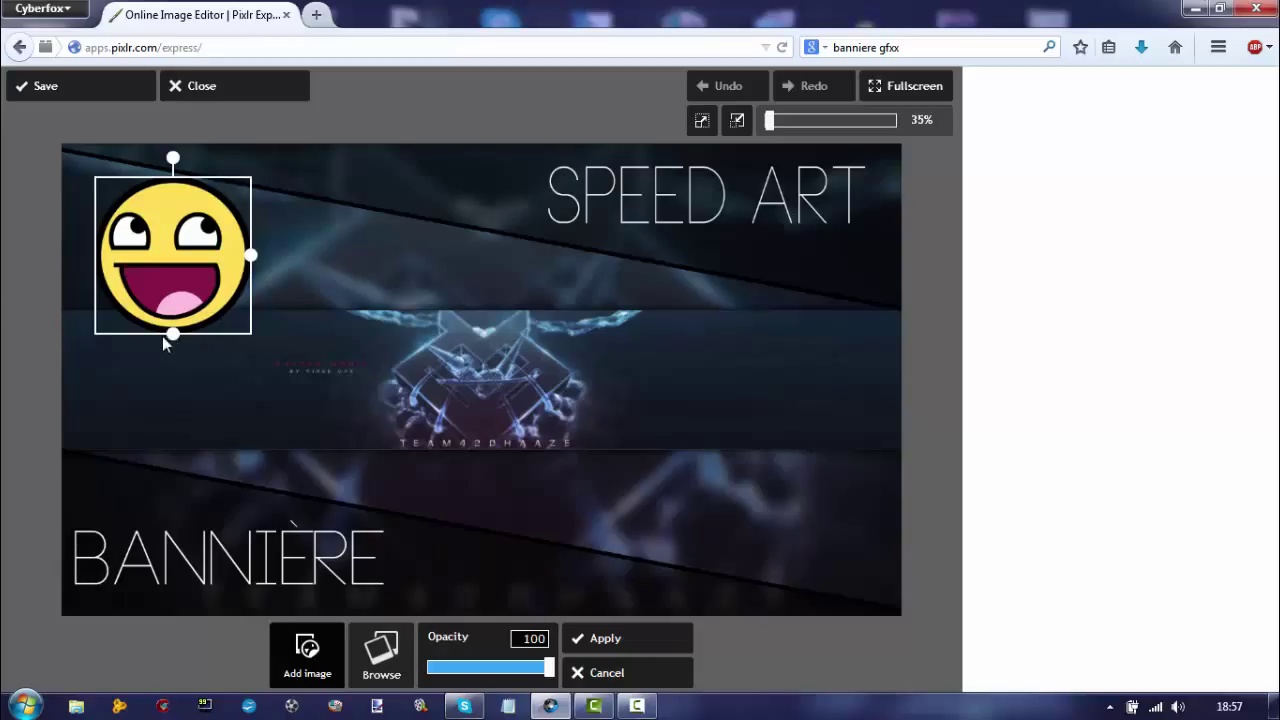
left_click_drag(172, 335, 198, 336)
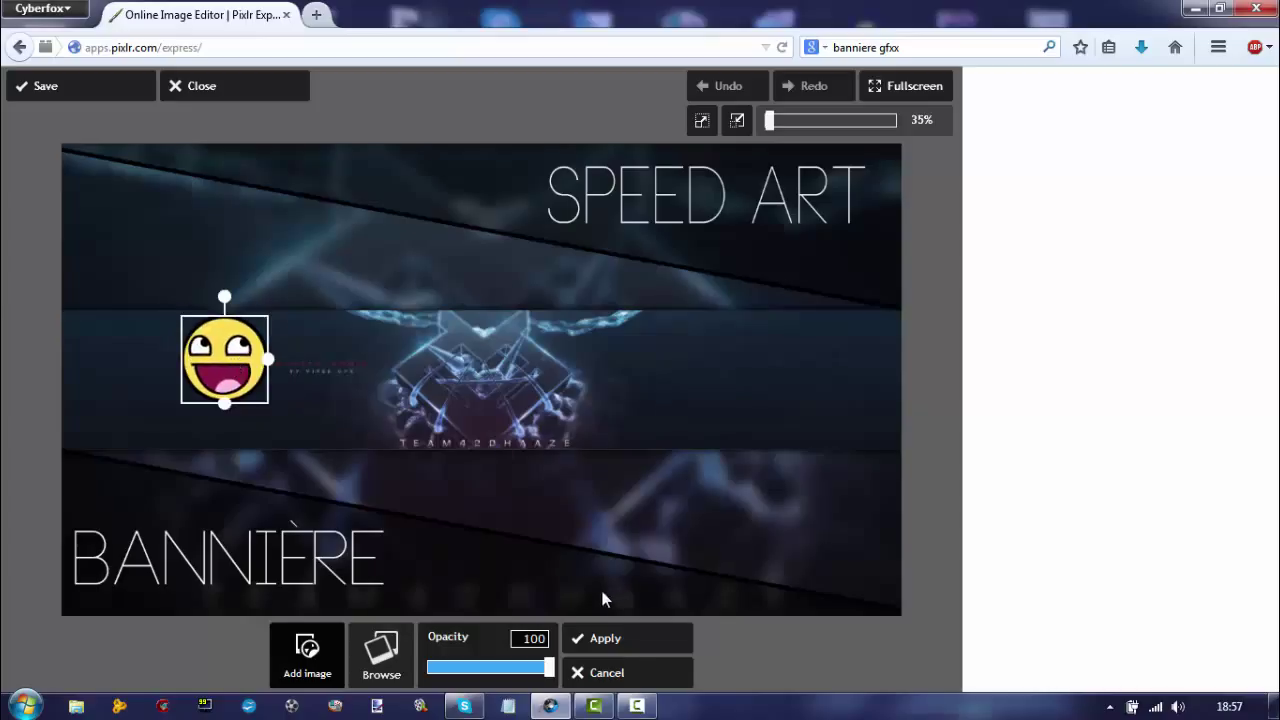
left_click(629, 643)
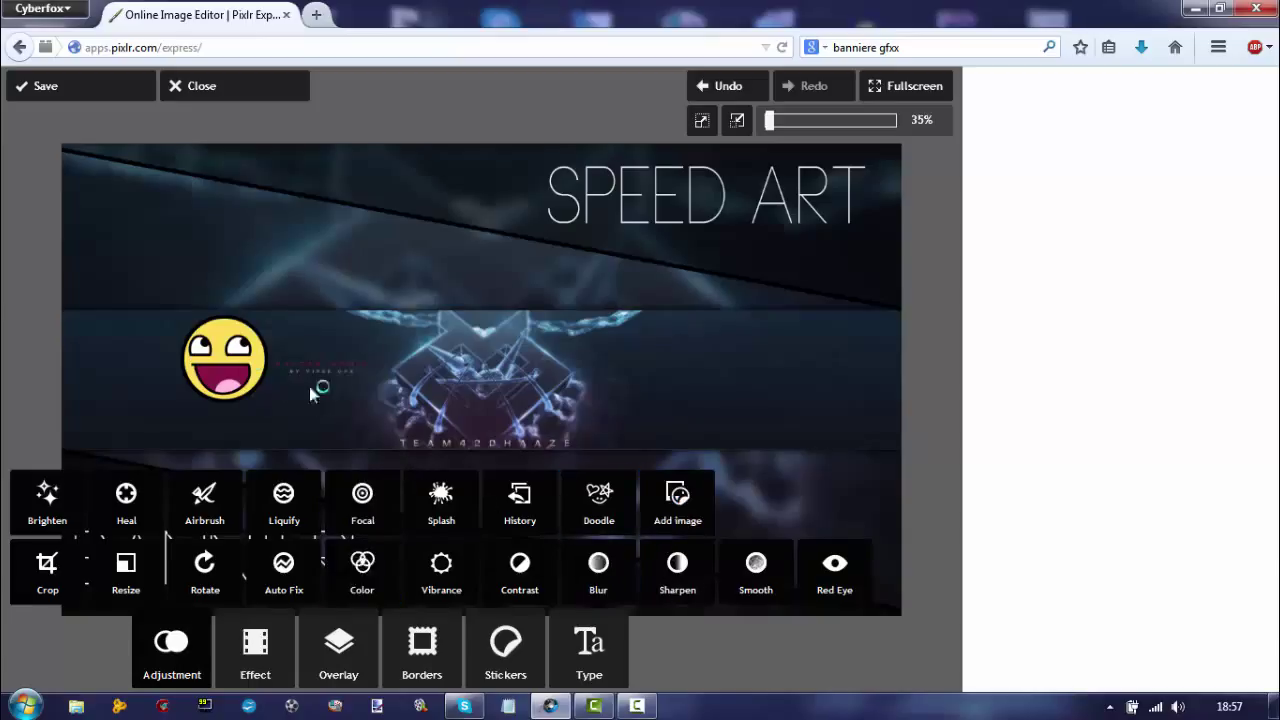
Load the blue Facebook logo image from the picture folder as another added image on the banner
left_click(666, 520)
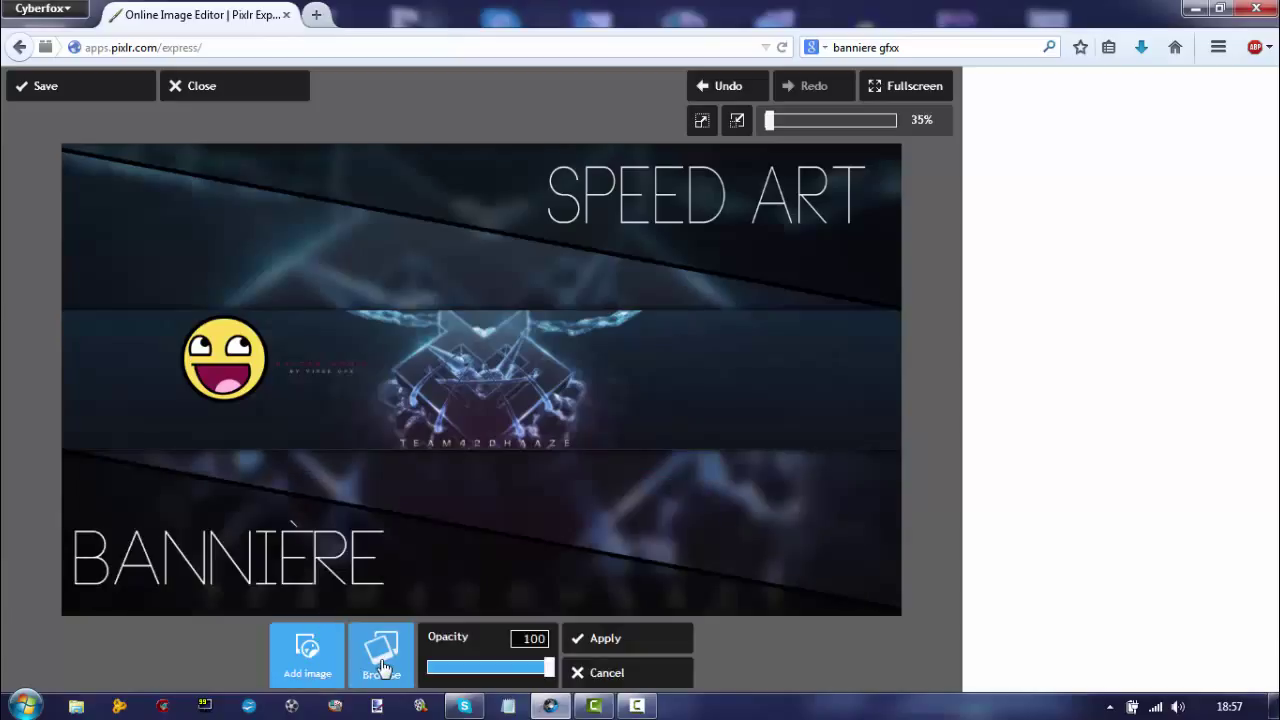
left_click(381, 660)
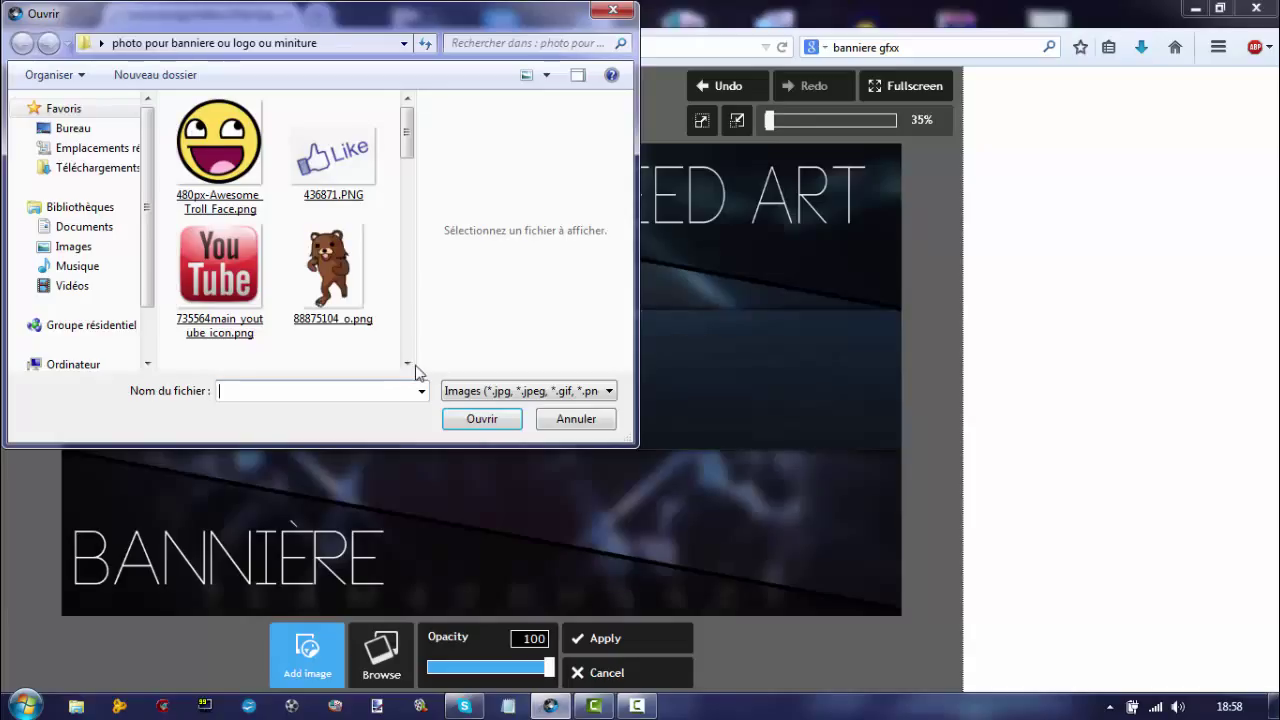
left_click(408, 364)
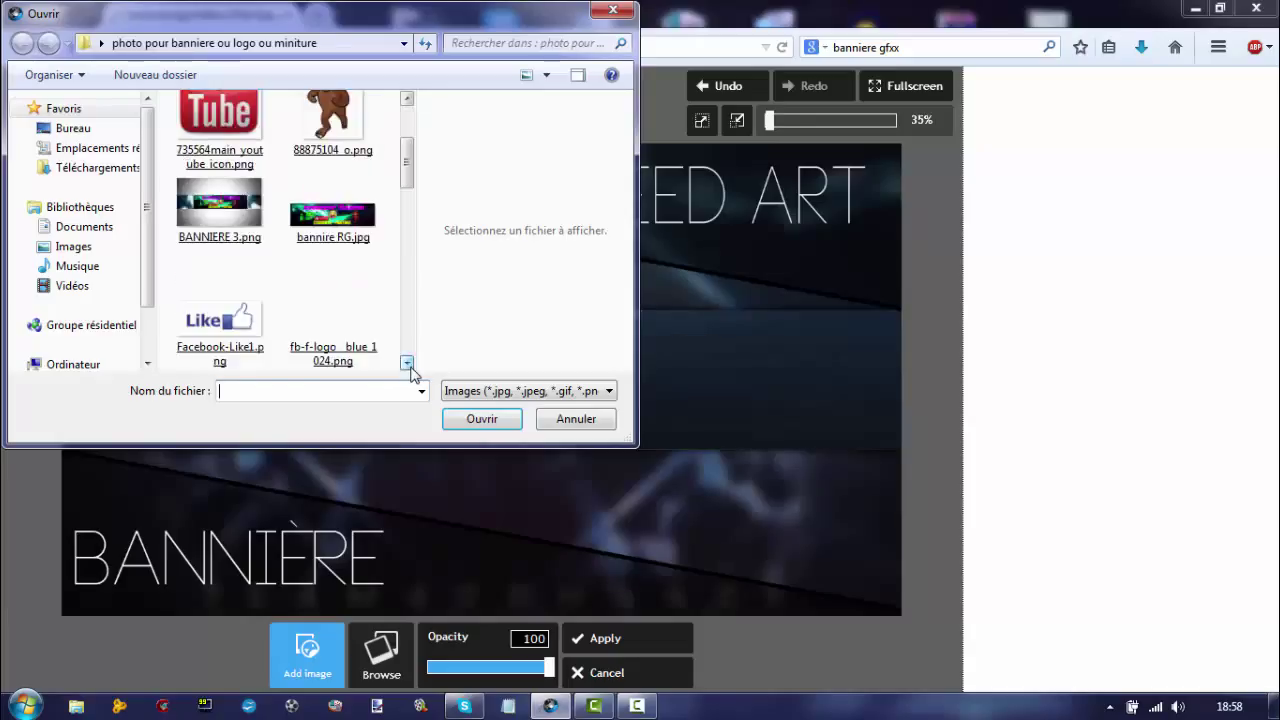
left_click(408, 364)
left_click(408, 364)
left_click(408, 364)
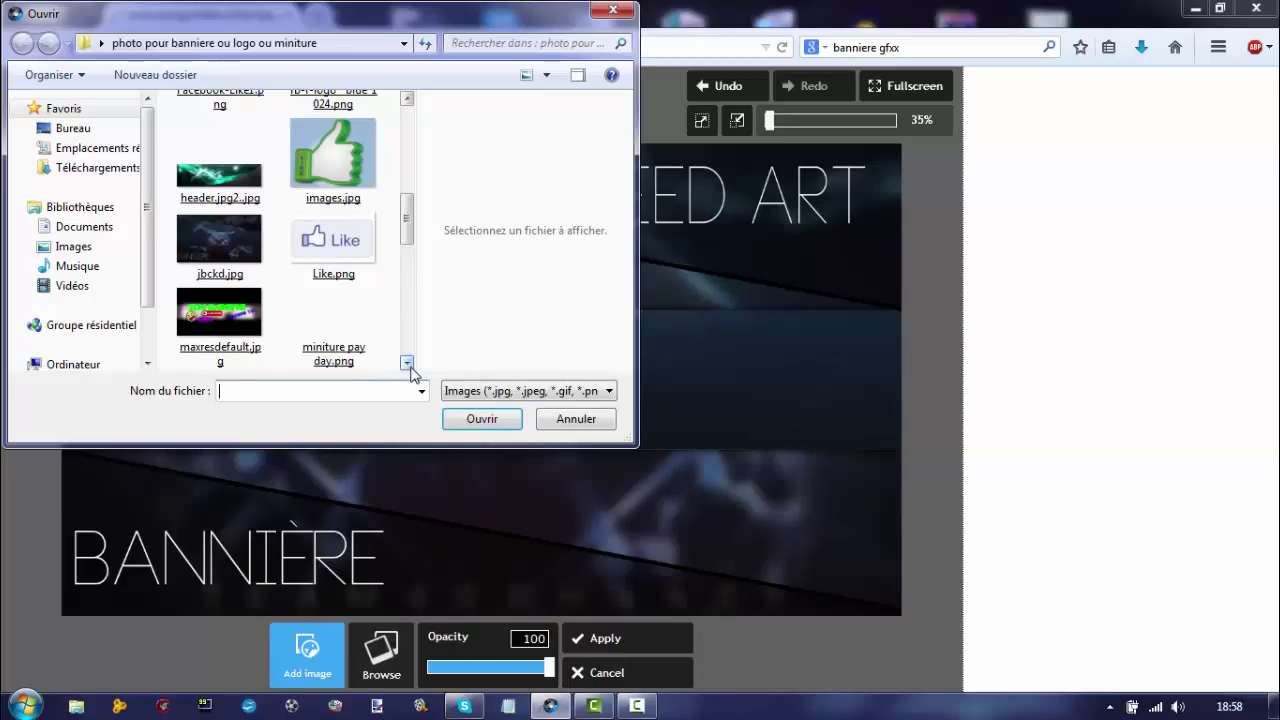
left_click(408, 364)
left_click(408, 364)
left_click(408, 364)
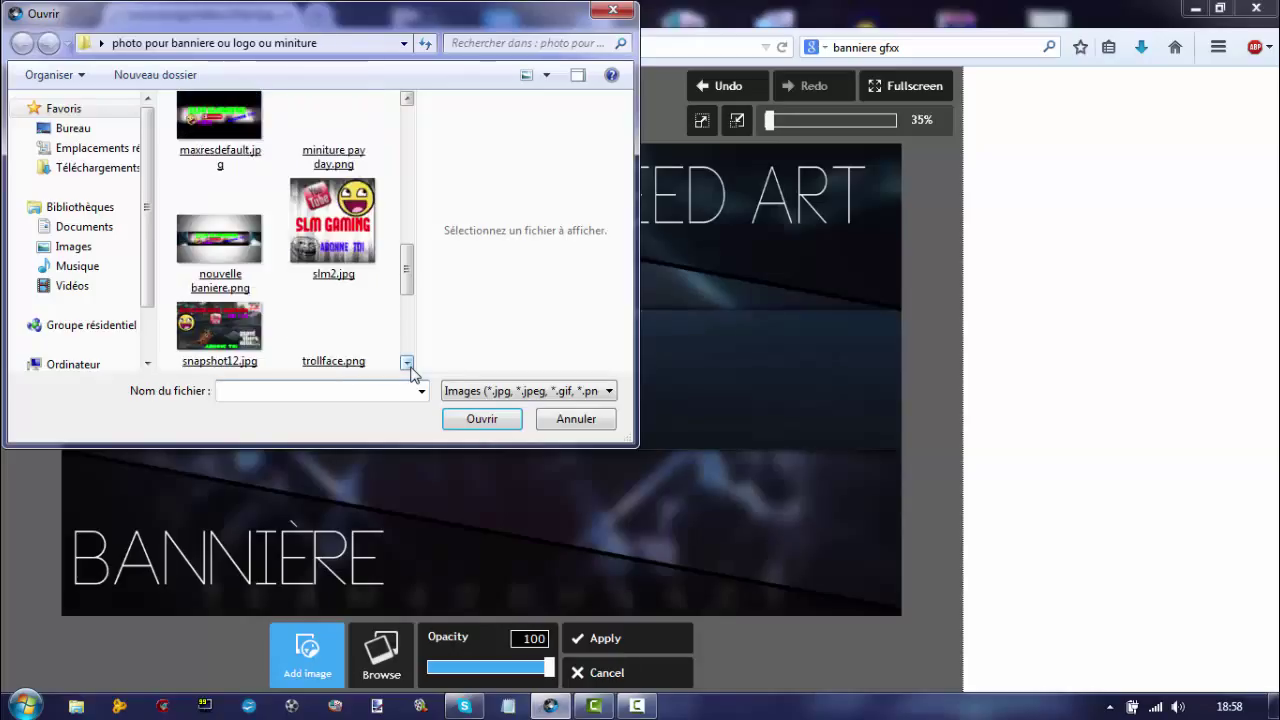
left_click(408, 364)
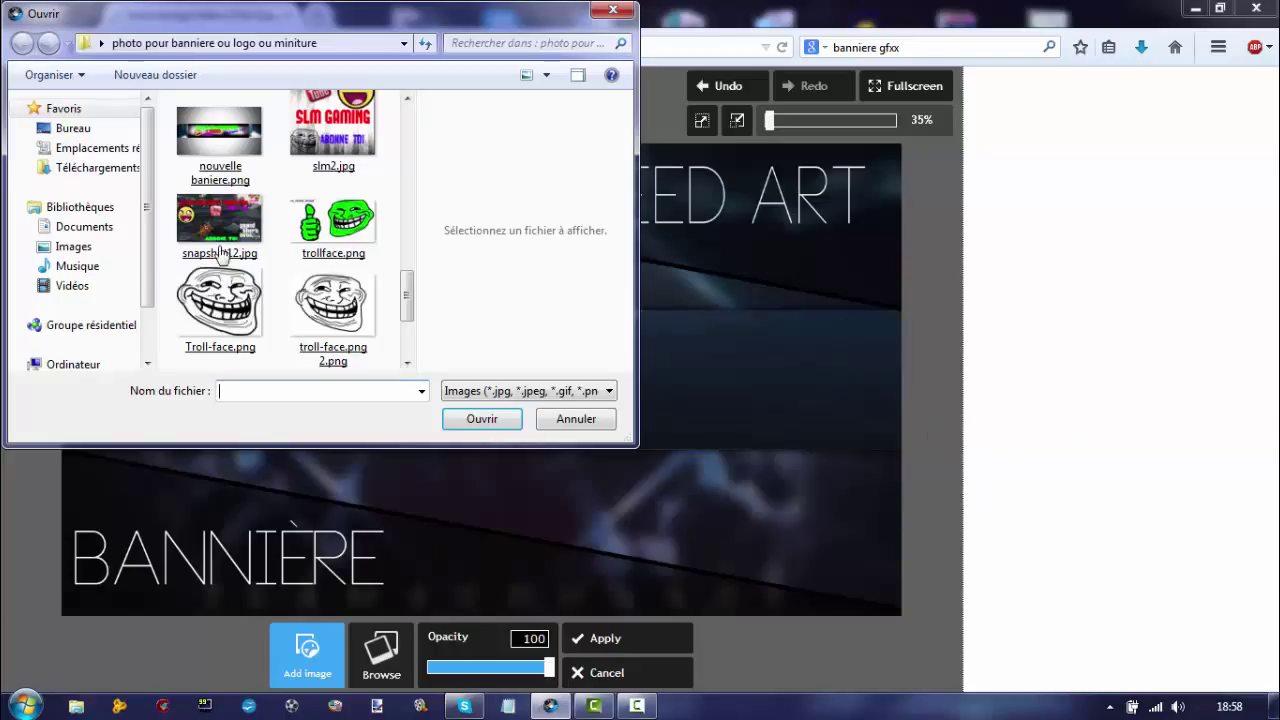
left_click(407, 363)
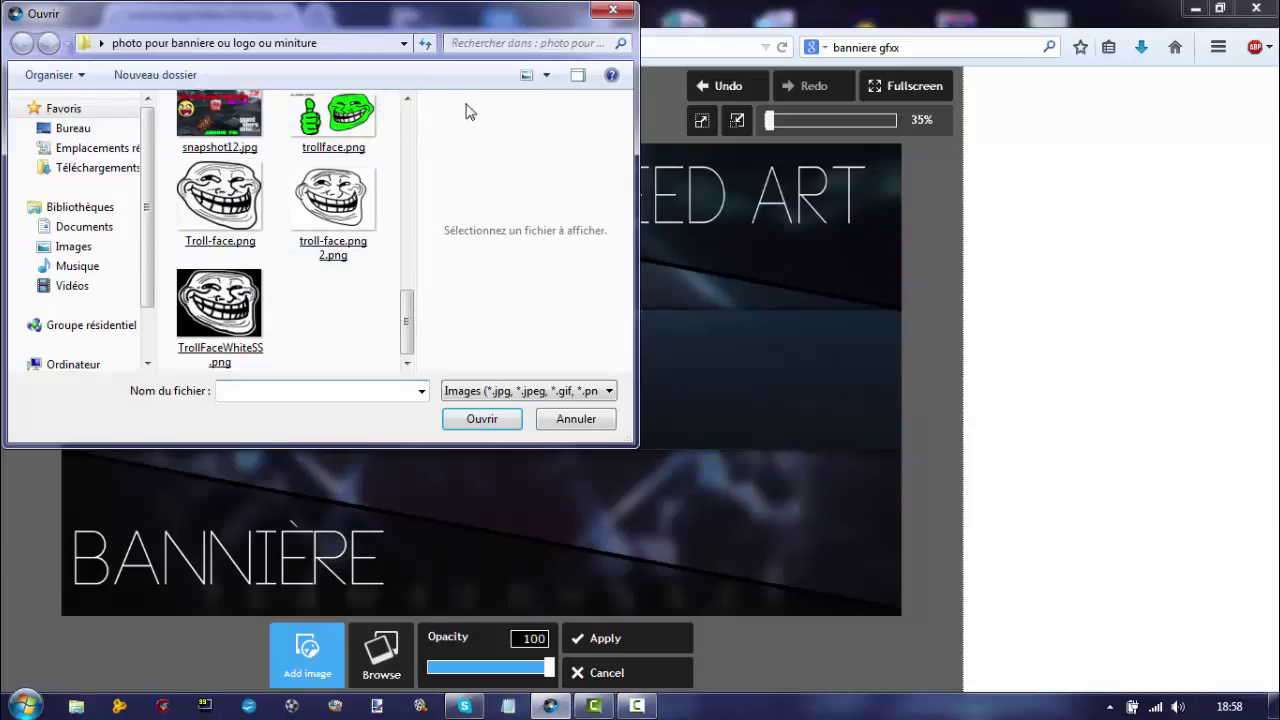
left_click(406, 99)
left_click(406, 99)
left_click(406, 99)
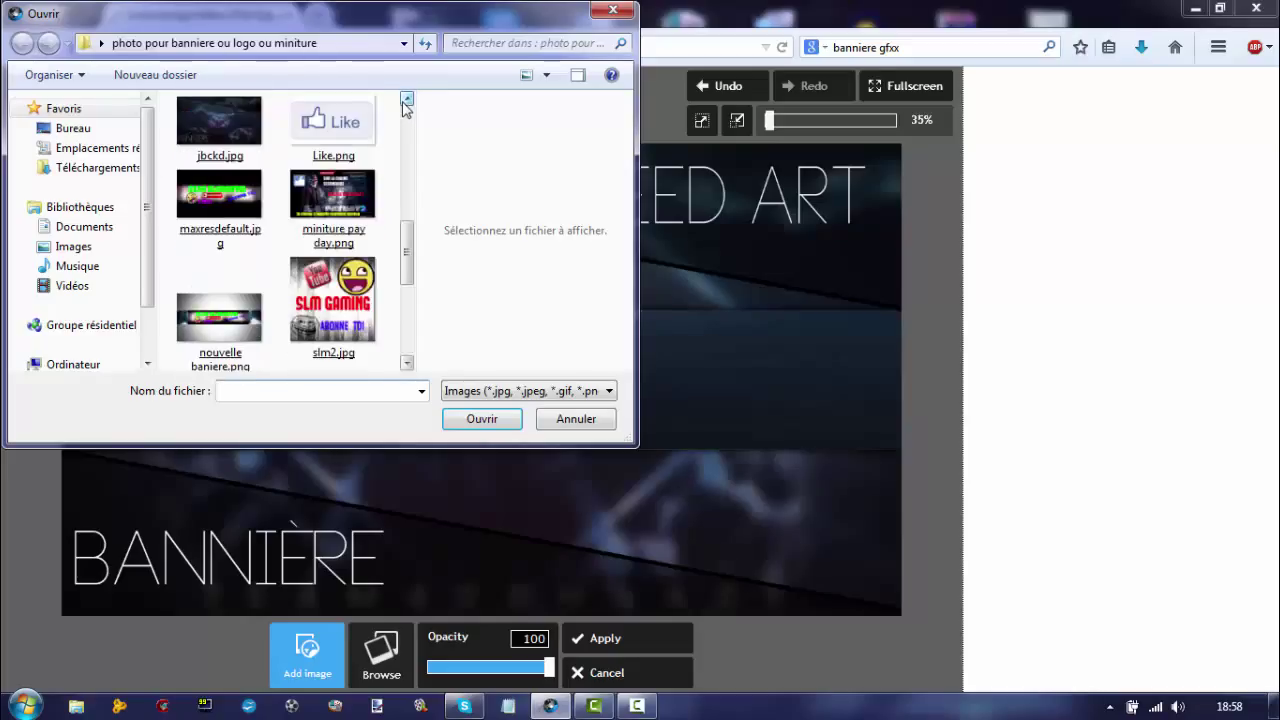
left_click(406, 99)
left_click(406, 99)
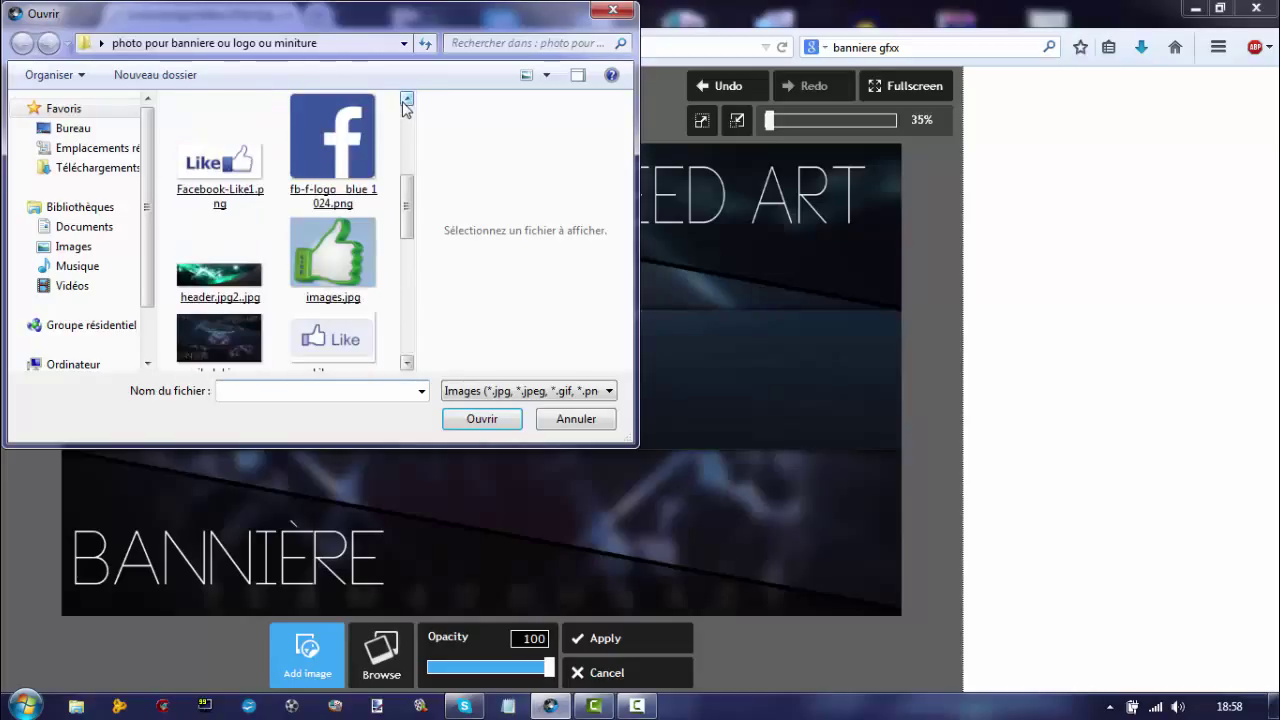
left_click(316, 148)
double_click(337, 157)
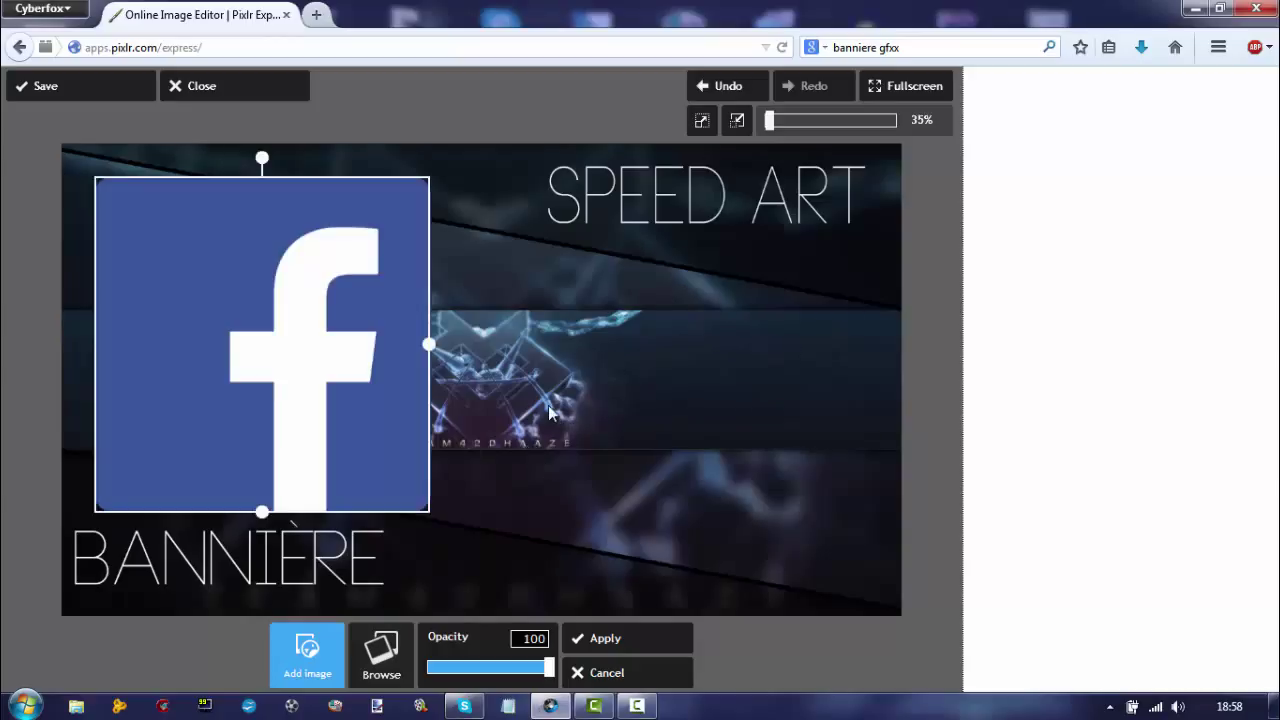
Shrink the Facebook logo, place it near the right end of the banner's middle band and apply it
left_click_drag(262, 512, 263, 391)
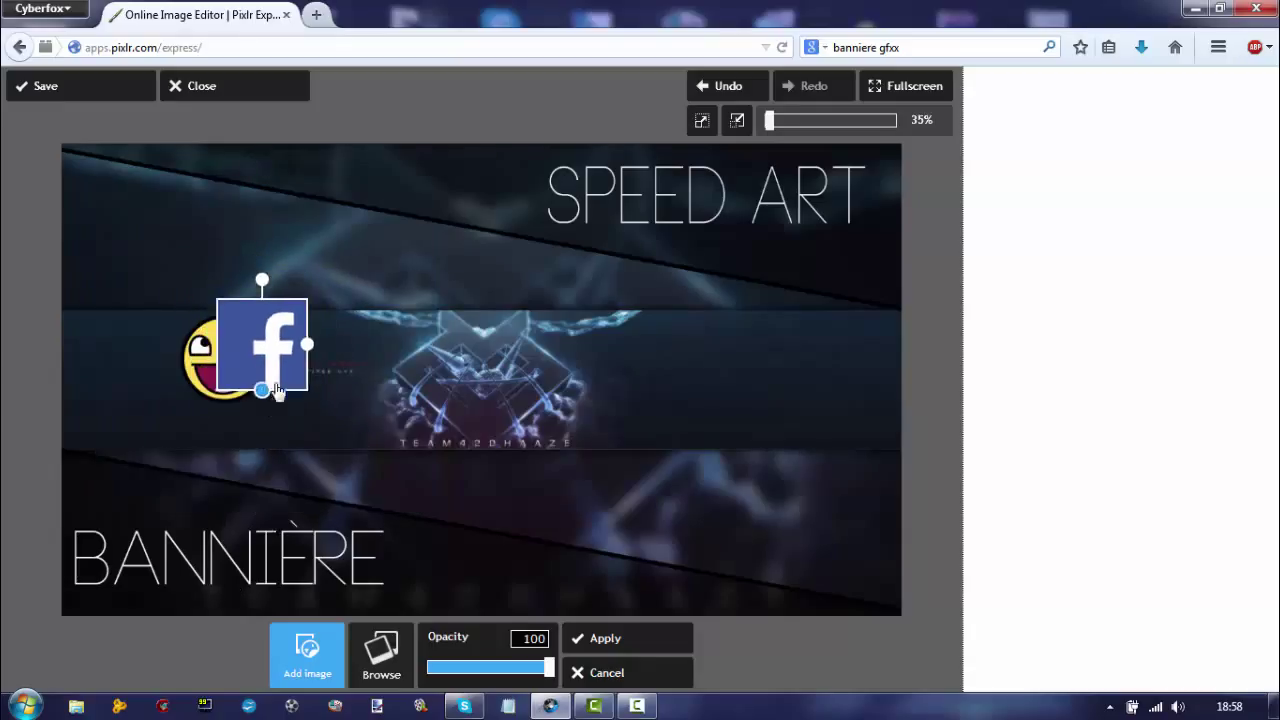
left_click_drag(503, 420, 785, 351)
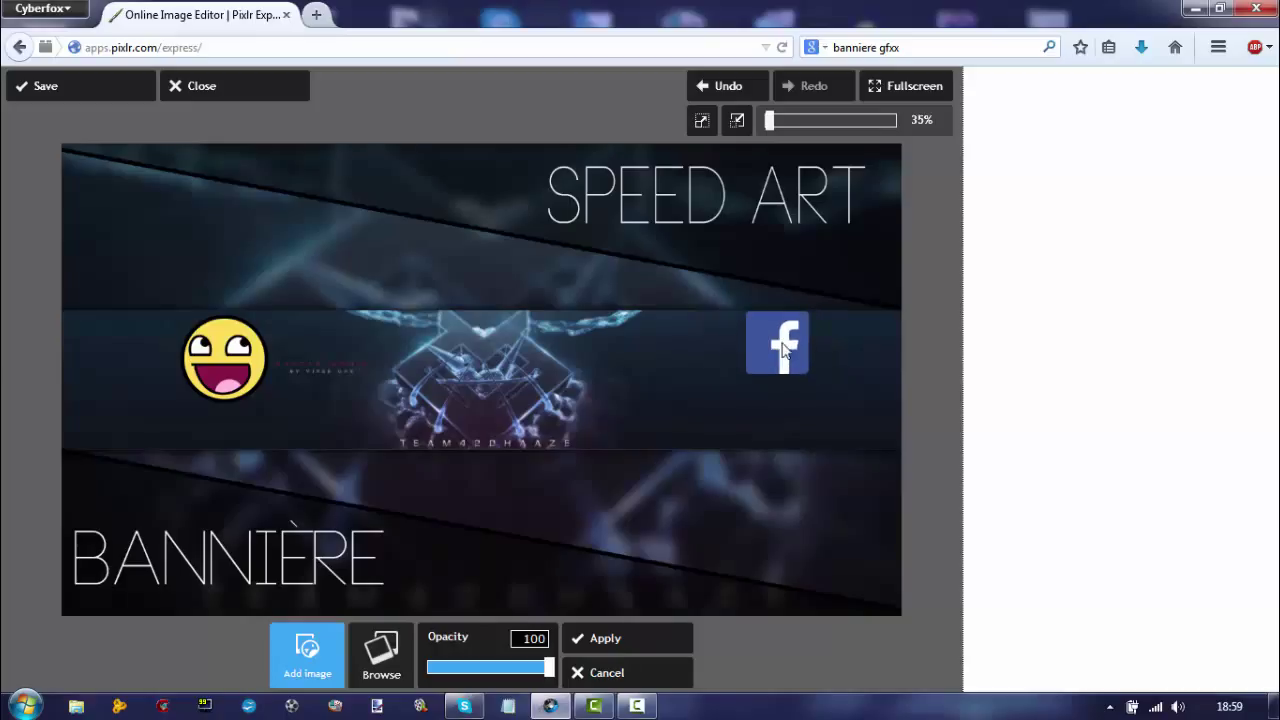
left_click(630, 638)
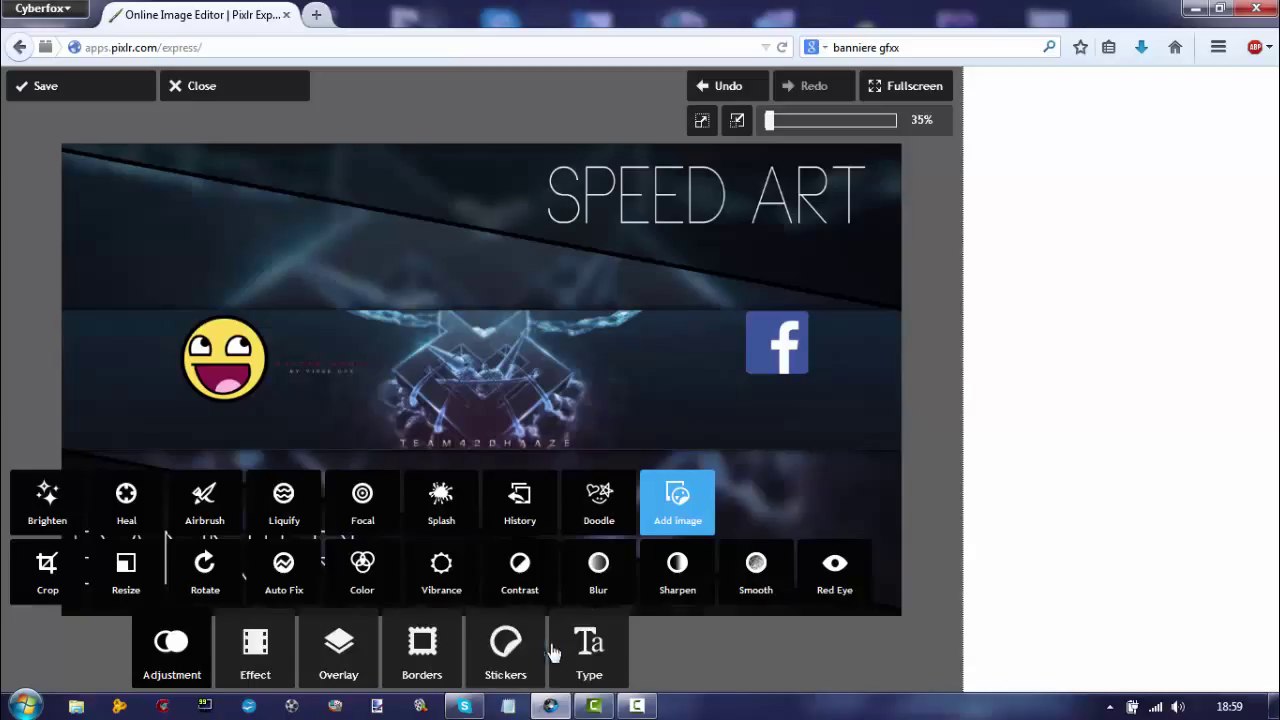
Add the red YouTube icon image, shrink it, place it directly below the Facebook logo and apply it
left_click(683, 508)
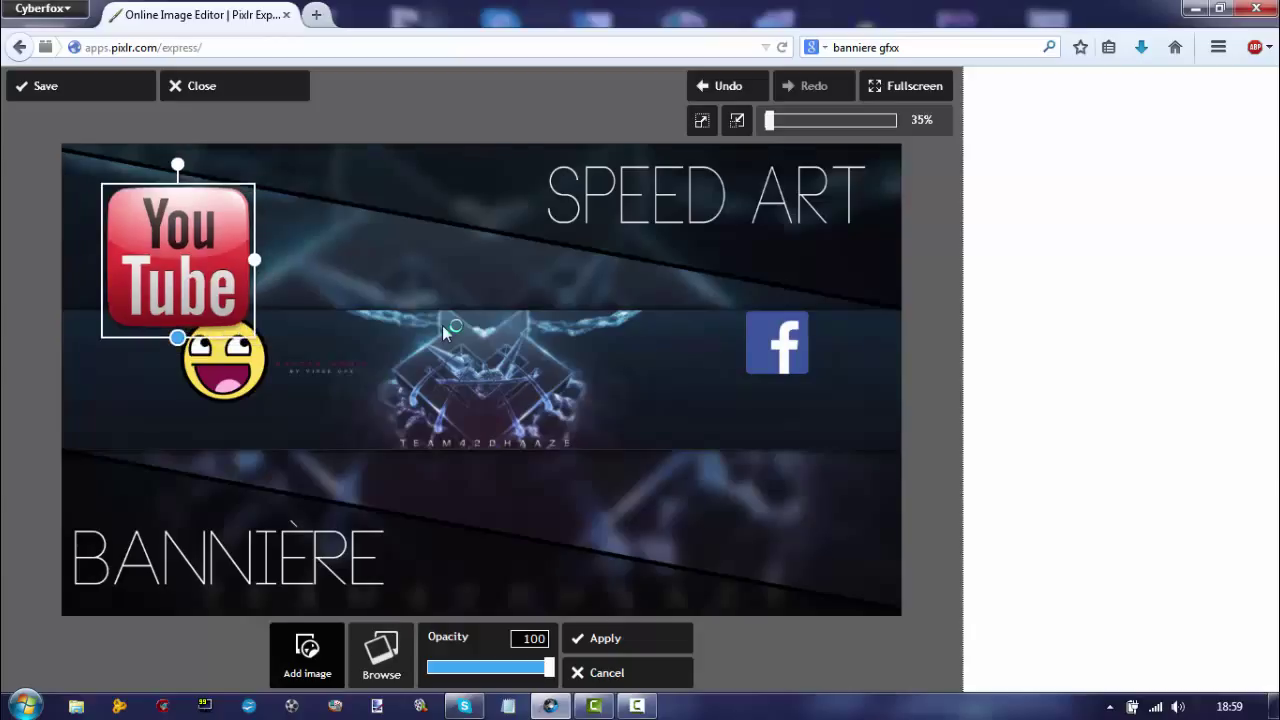
left_click_drag(178, 260, 692, 418)
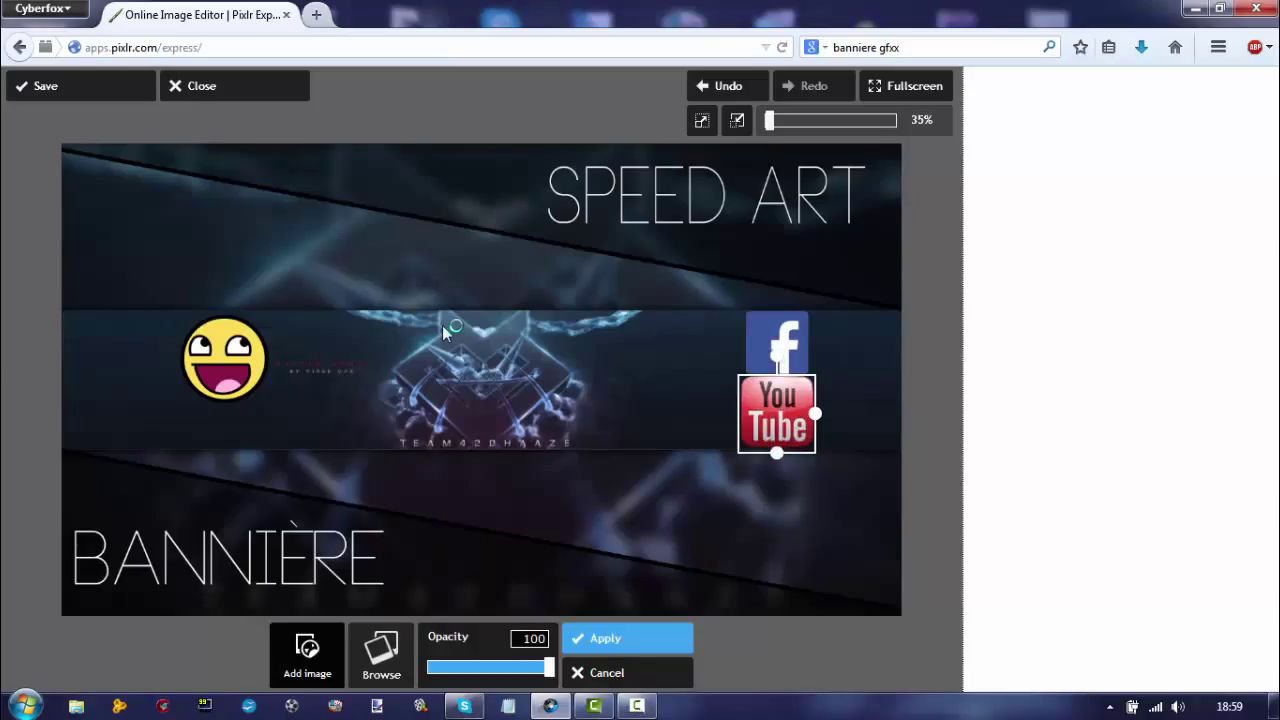
key("Return")
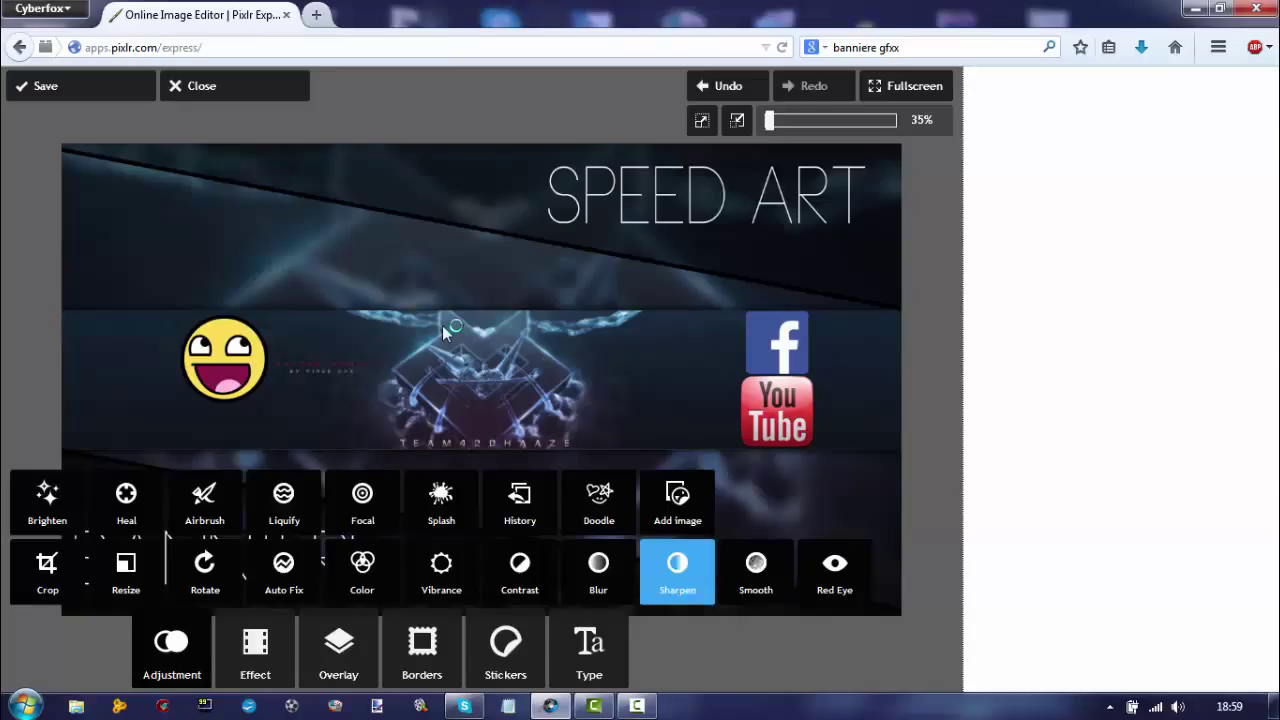
Add the brown bear image 88875104_o.png, shrink and tilt it, place it just left of the Facebook logo and apply it
key("Up")
key("Return")
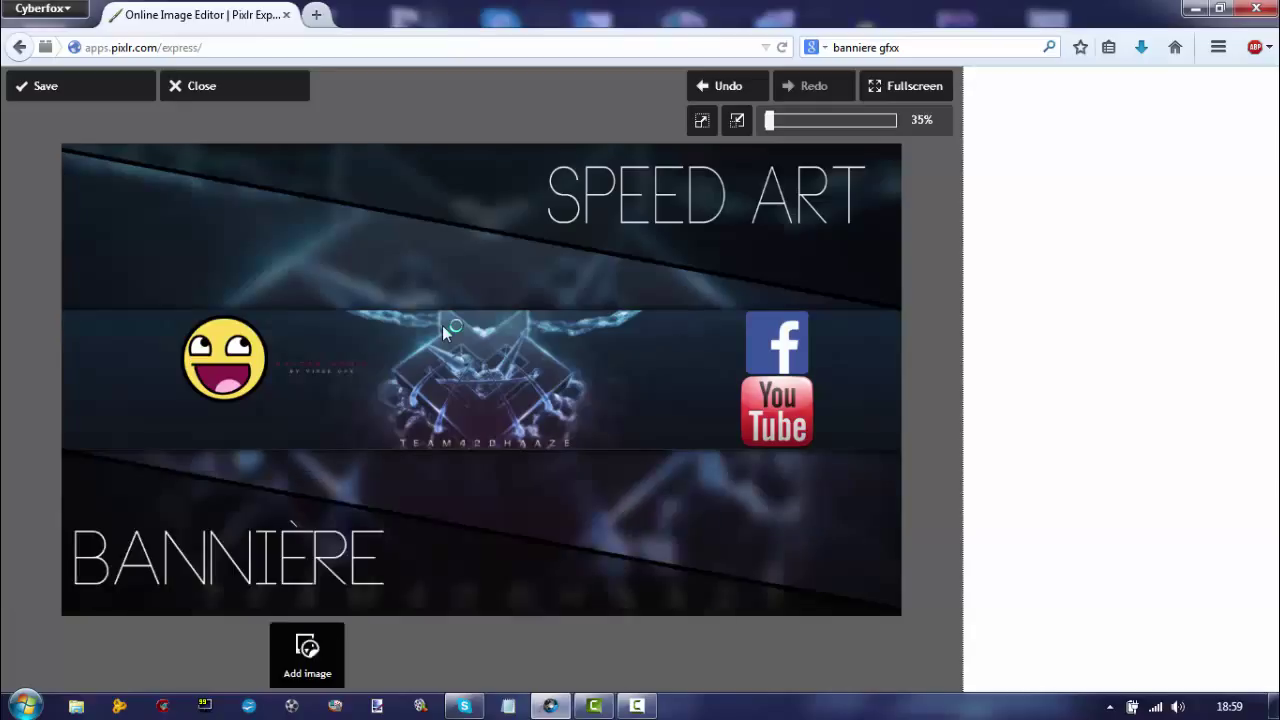
key("Right")
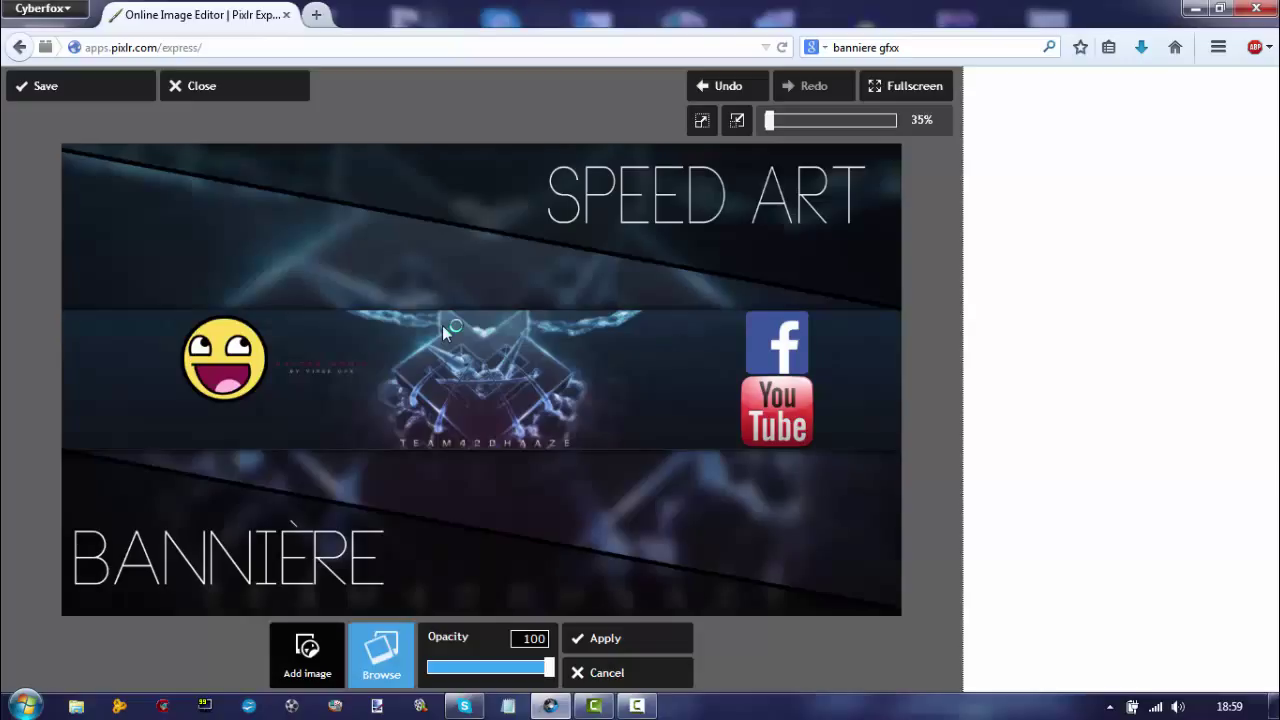
key("Return")
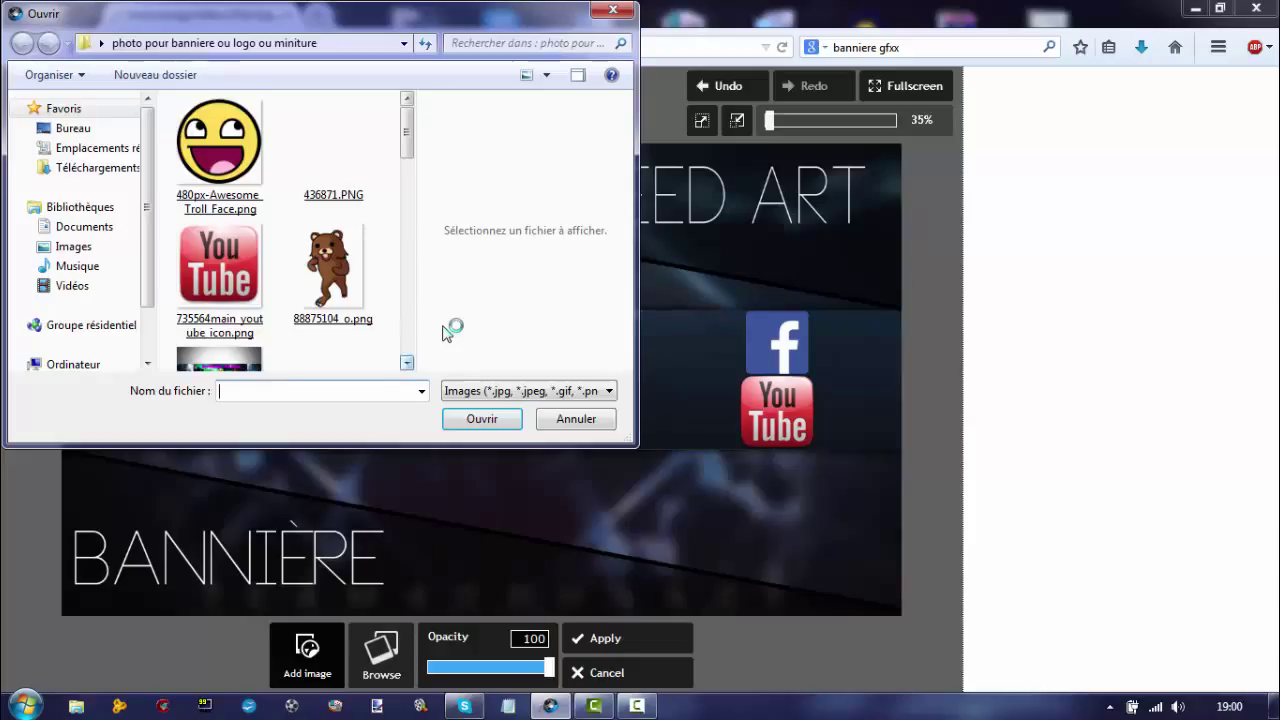
scroll(448, 330, "down", 3)
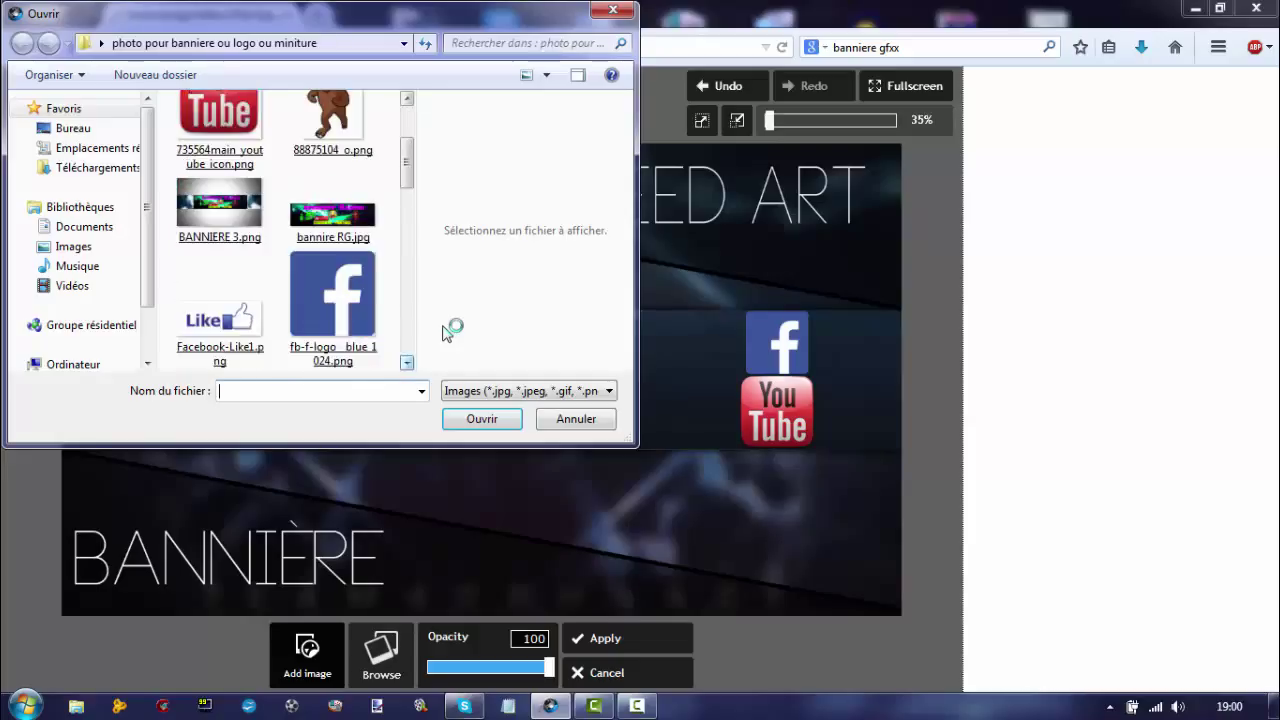
scroll(448, 330, "down", 1)
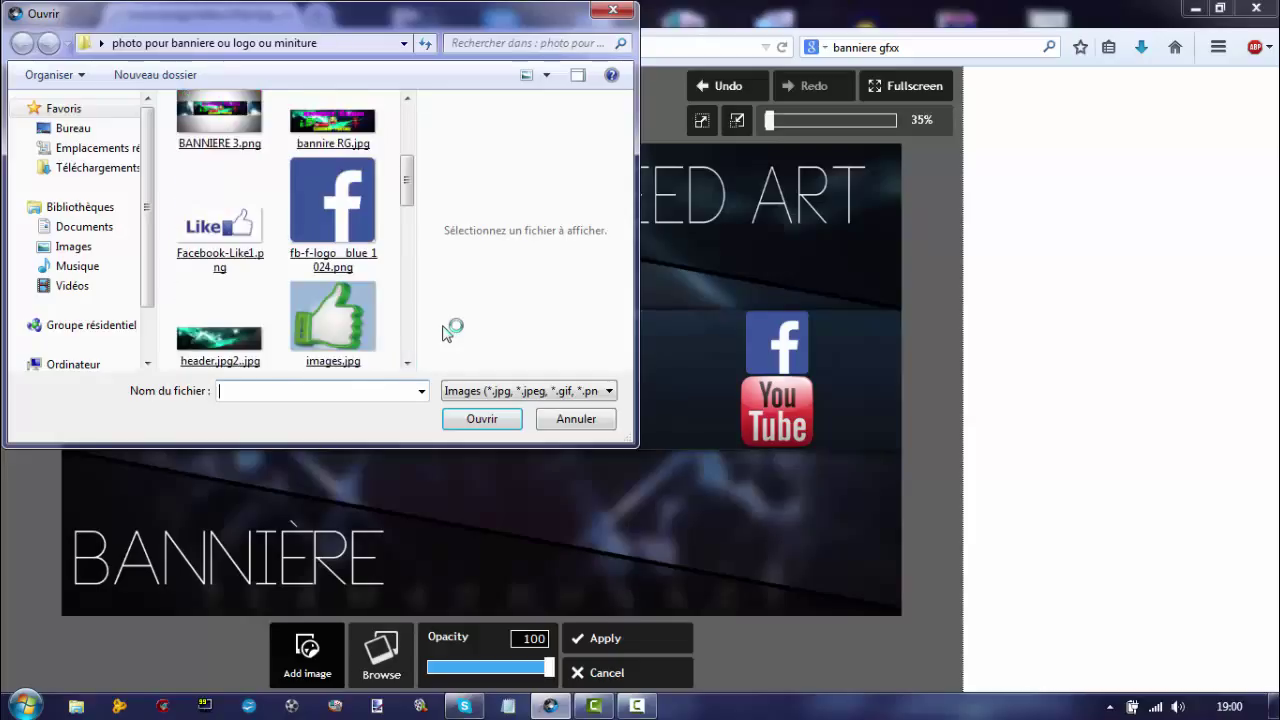
scroll(448, 330, "down", 1)
scroll(448, 330, "down", 1)
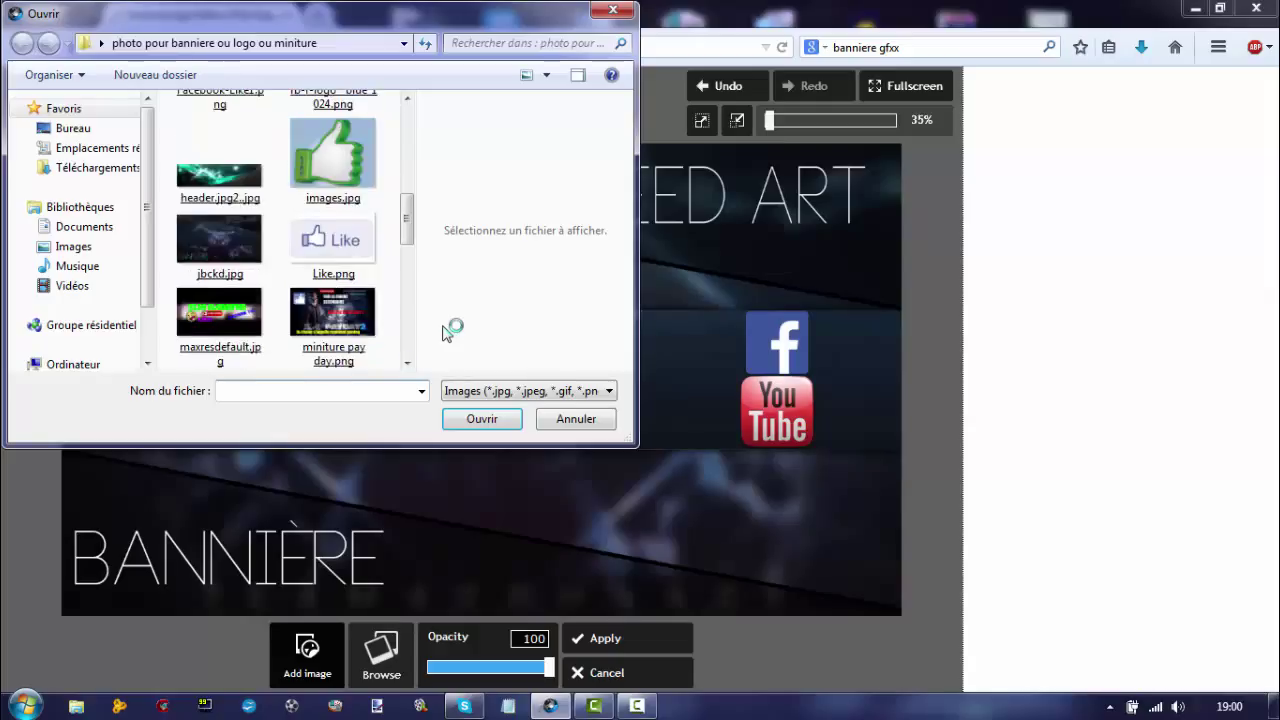
scroll(448, 330, "down", 1)
scroll(448, 330, "up", 4)
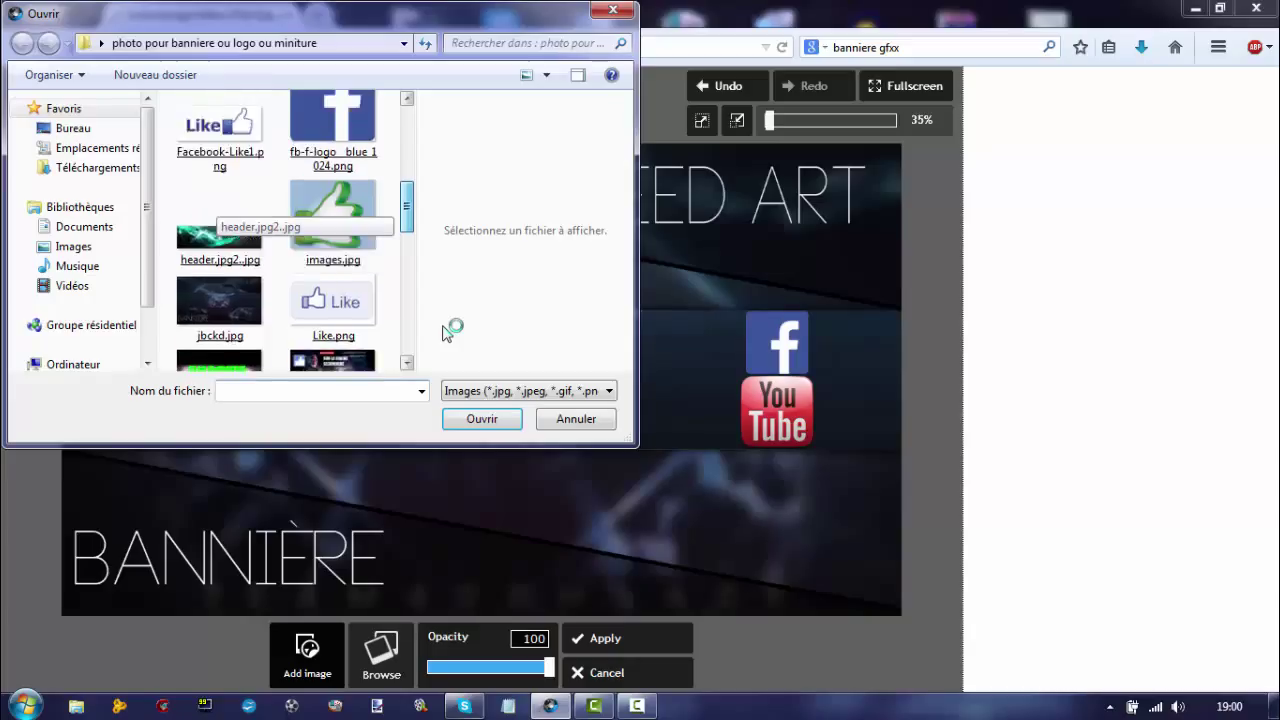
scroll(448, 330, "up", 3)
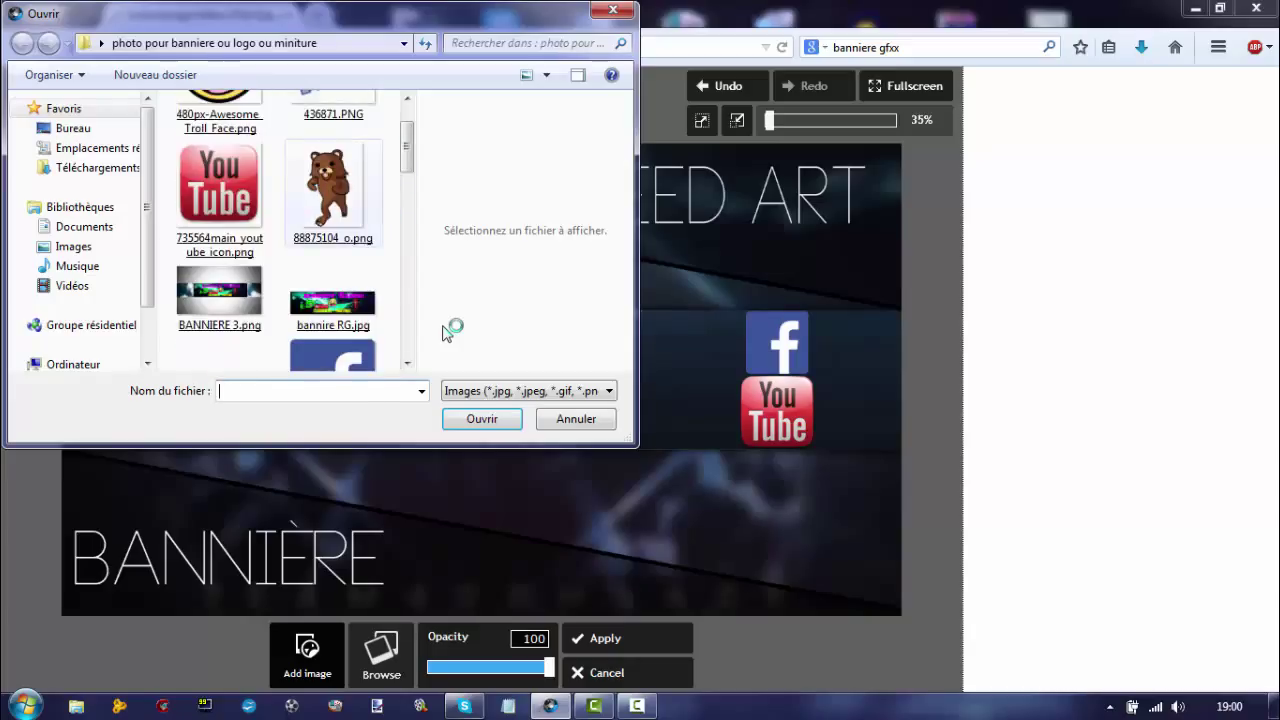
key("Escape")
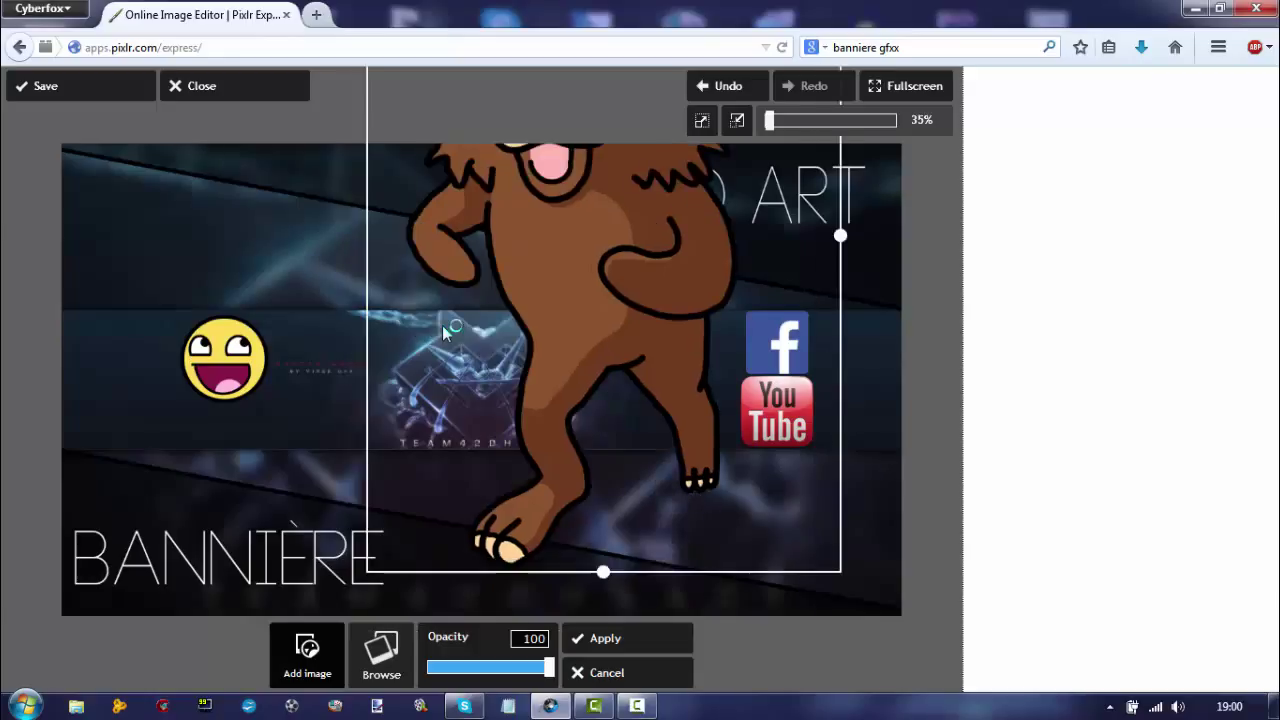
left_click_drag(603, 572, 603, 478)
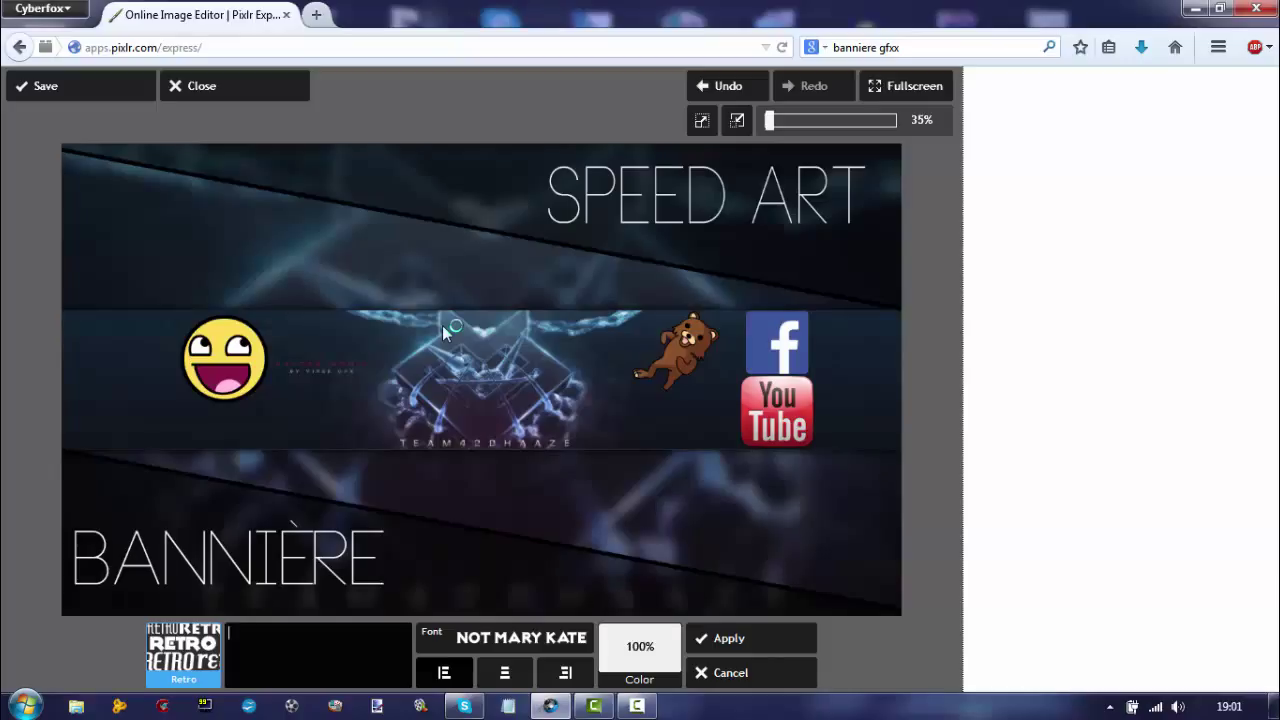
Add the Retro-style text "SLM GAMING", shrink it and place it centrally in the upper part of the banner's middle band
type("S")
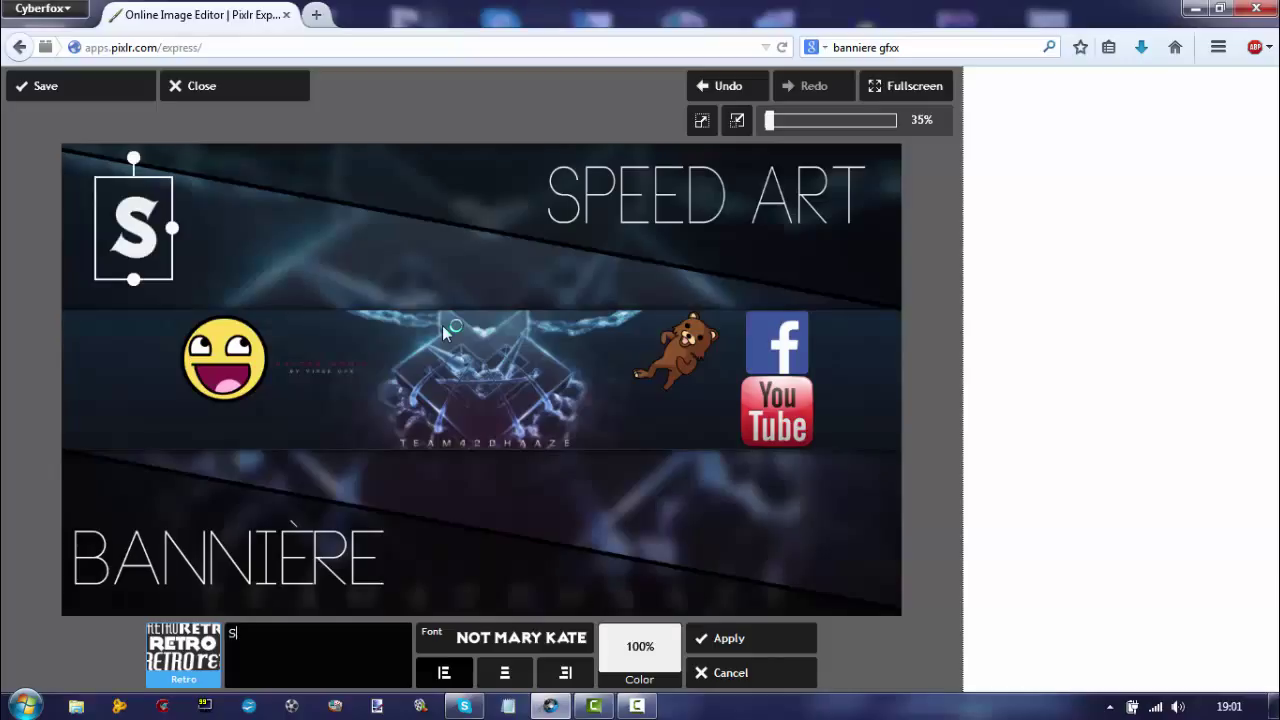
type("LM")
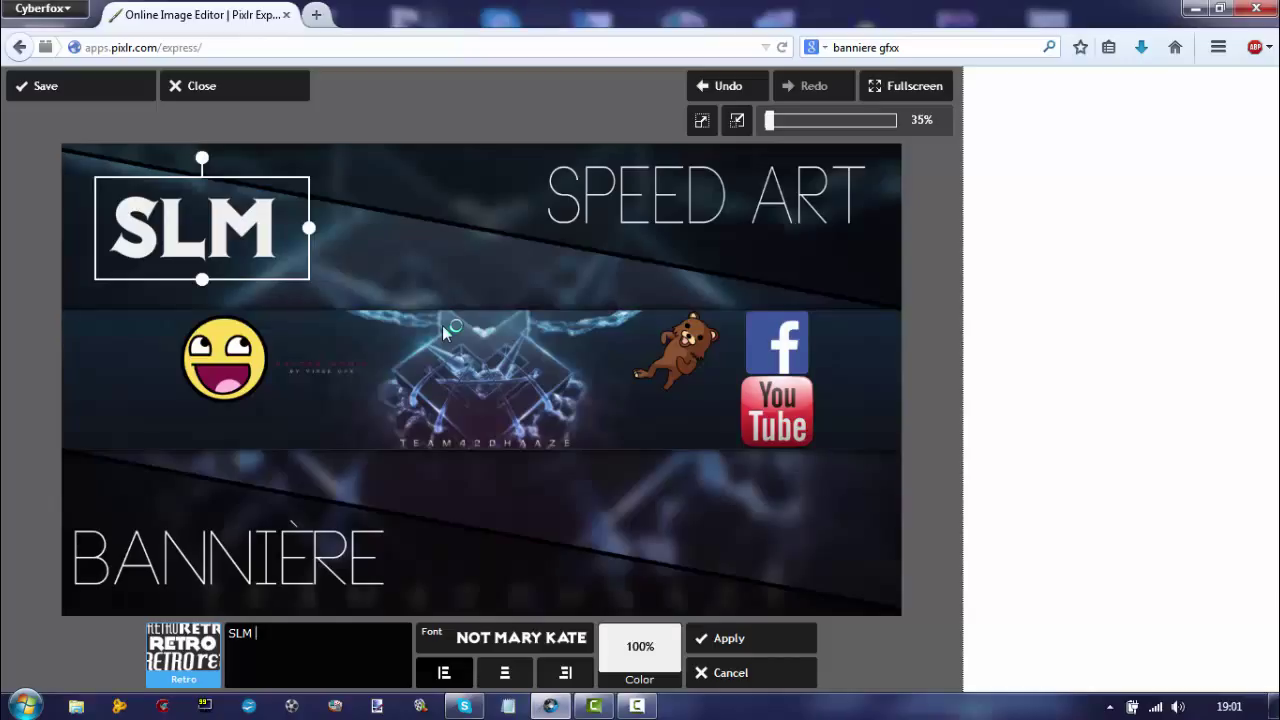
type(" GAMING")
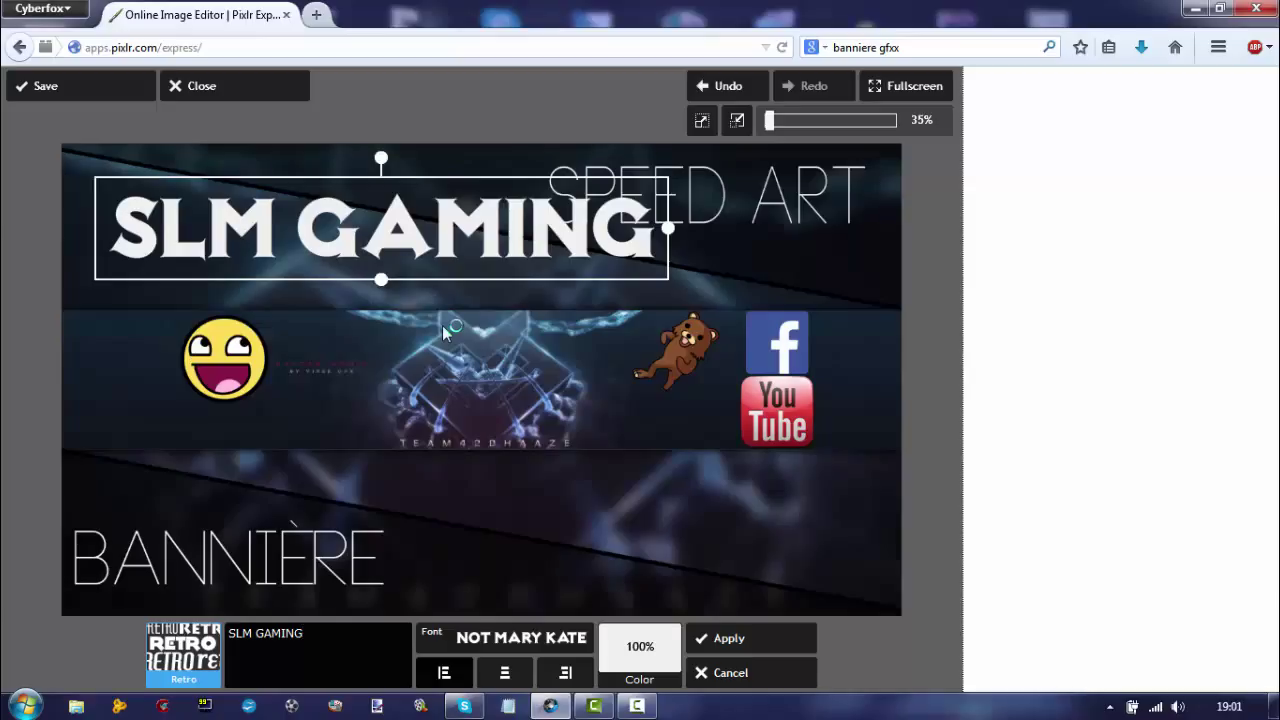
left_click_drag(381, 279, 463, 360)
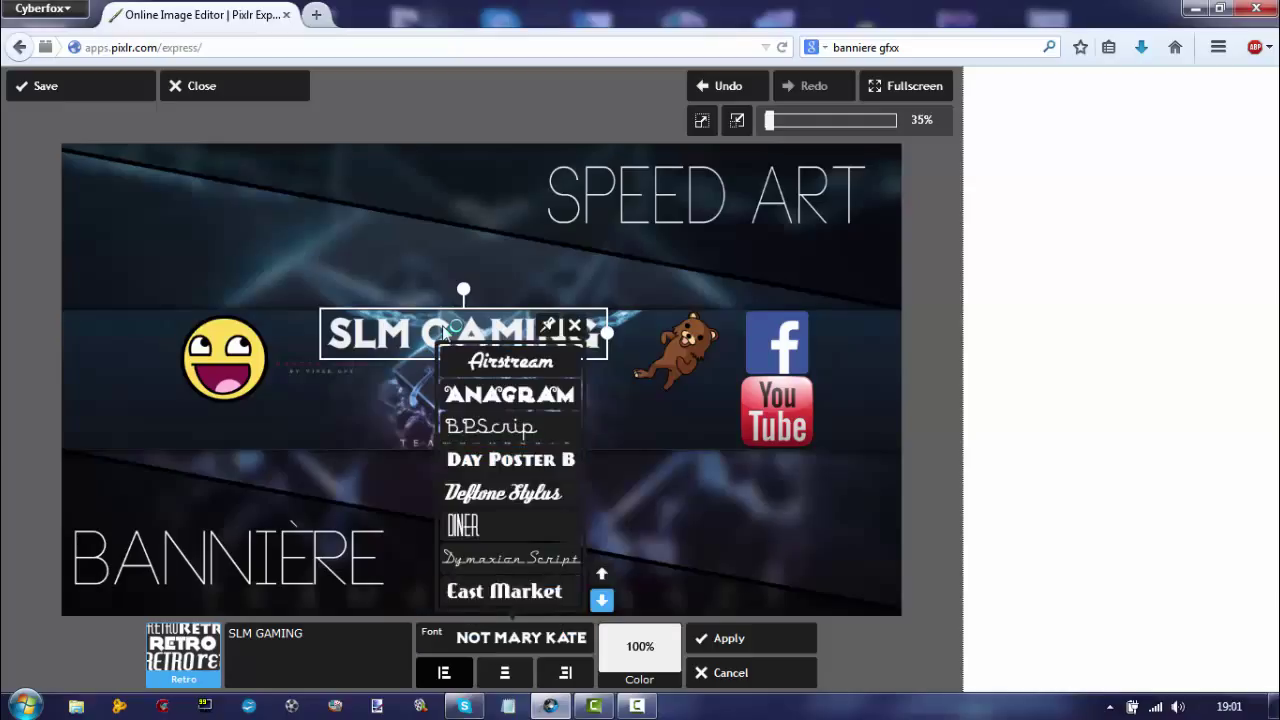
Change the font of the SLM GAMING text to True Crimes
left_click(601, 600)
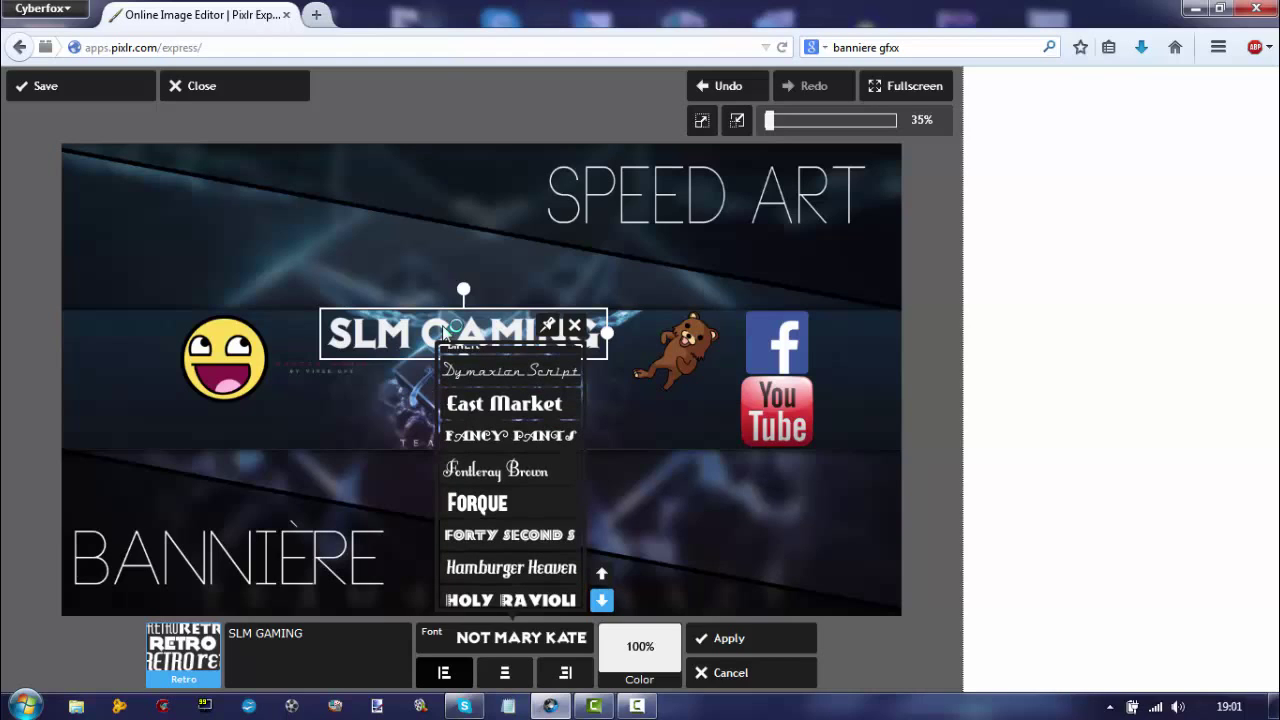
left_click(601, 600)
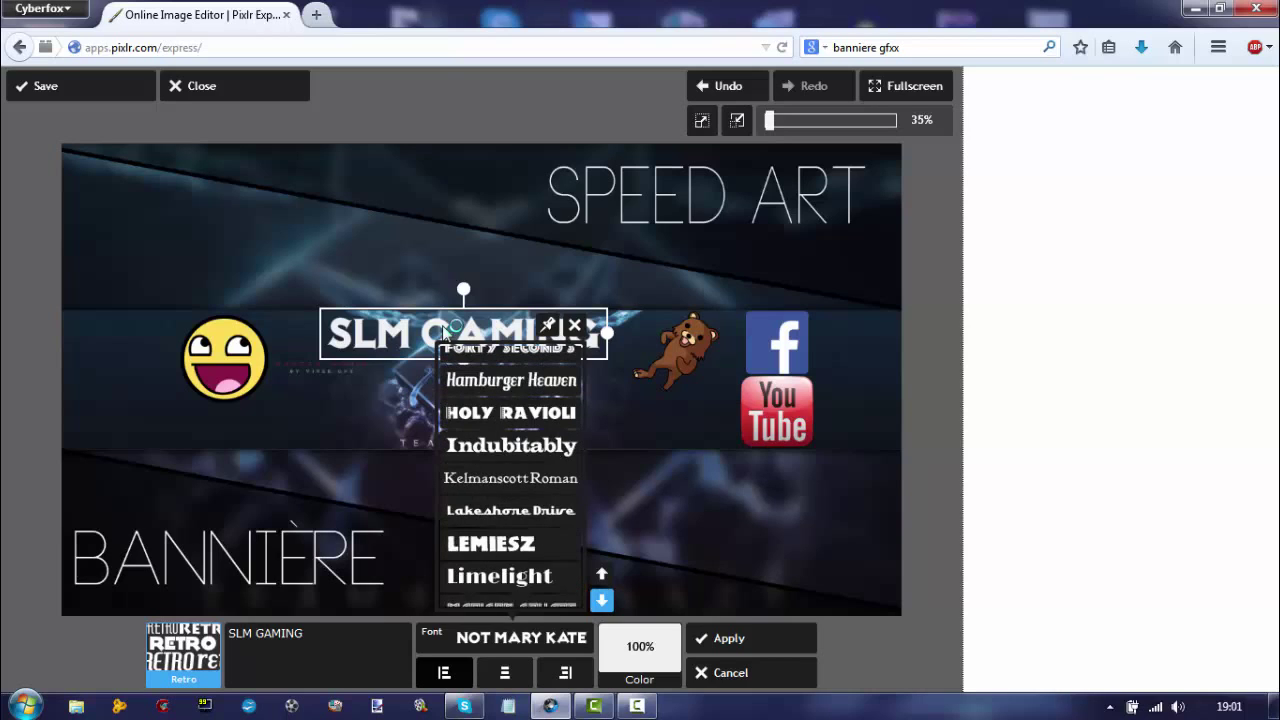
scroll(443, 331, "down", 7)
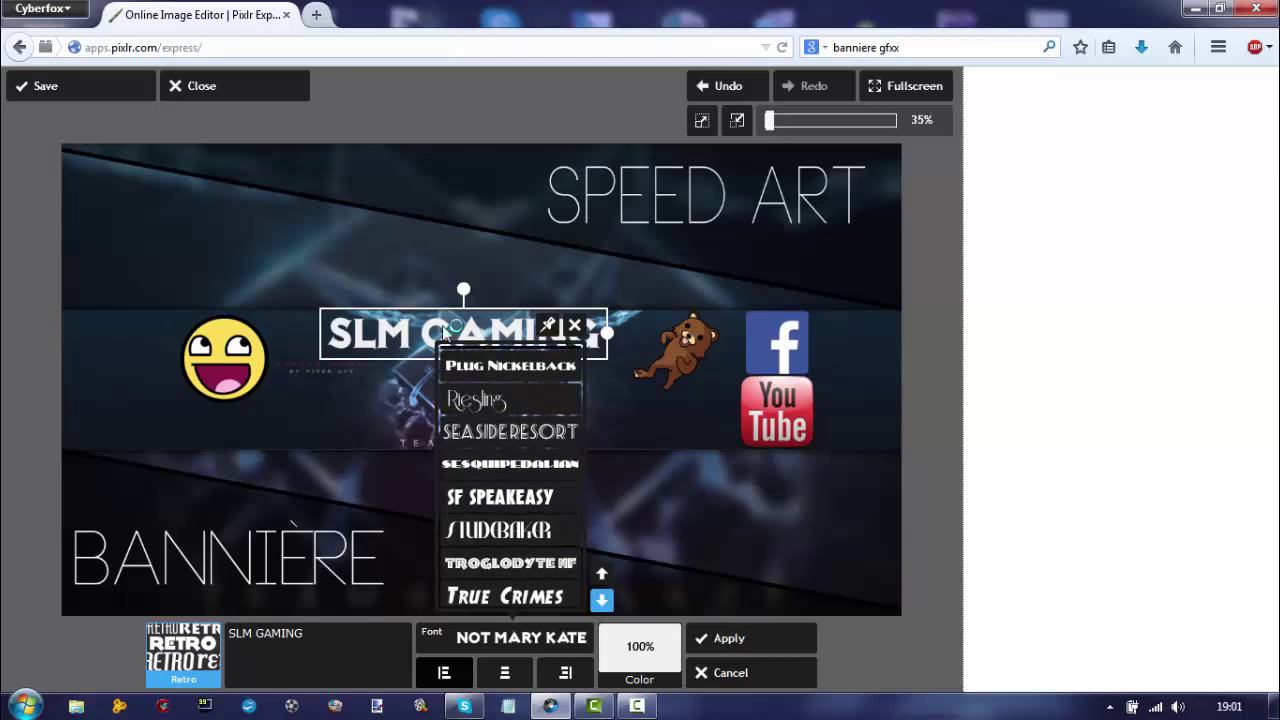
scroll(443, 331, "down", 2)
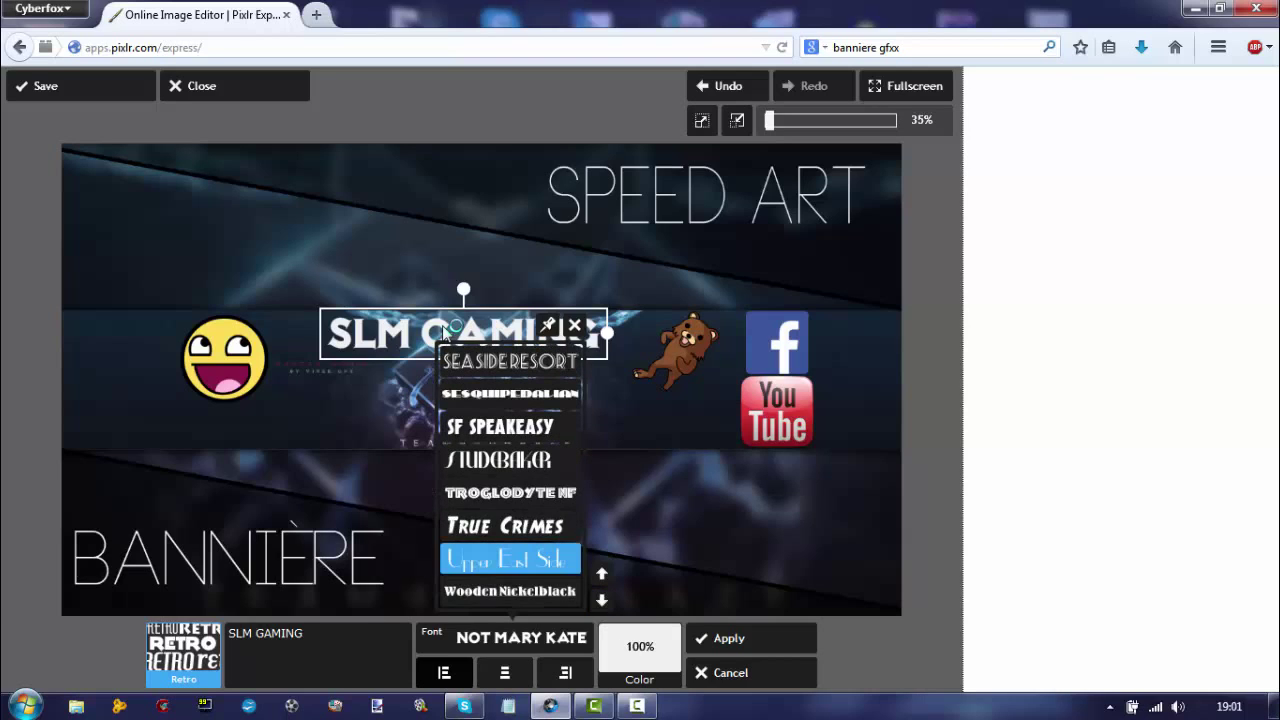
left_click(443, 331)
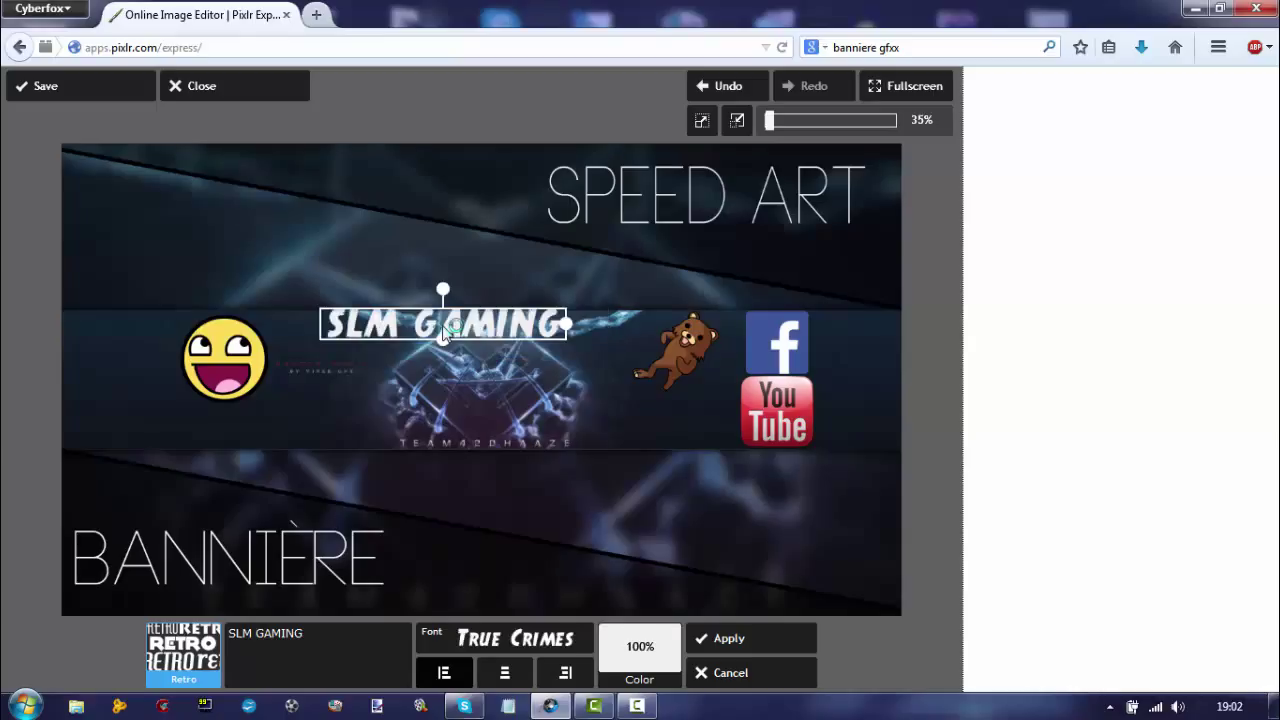
Enlarge the SLM GAMING text to span from the smiley to the bear, colour it magenta and apply it
mouse_move(443, 339)
left_mouse_down()
mouse_move(443, 359)
mouse_move(463, 346)
left_mouse_up()
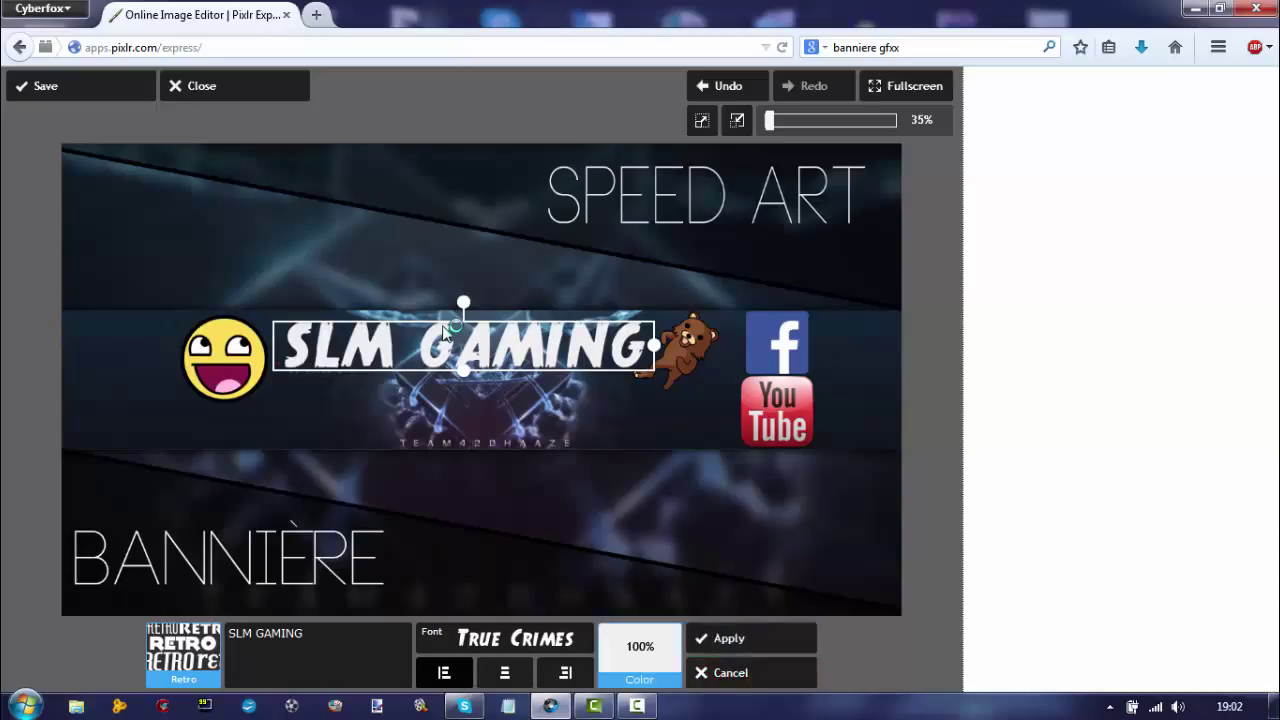
key("Return")
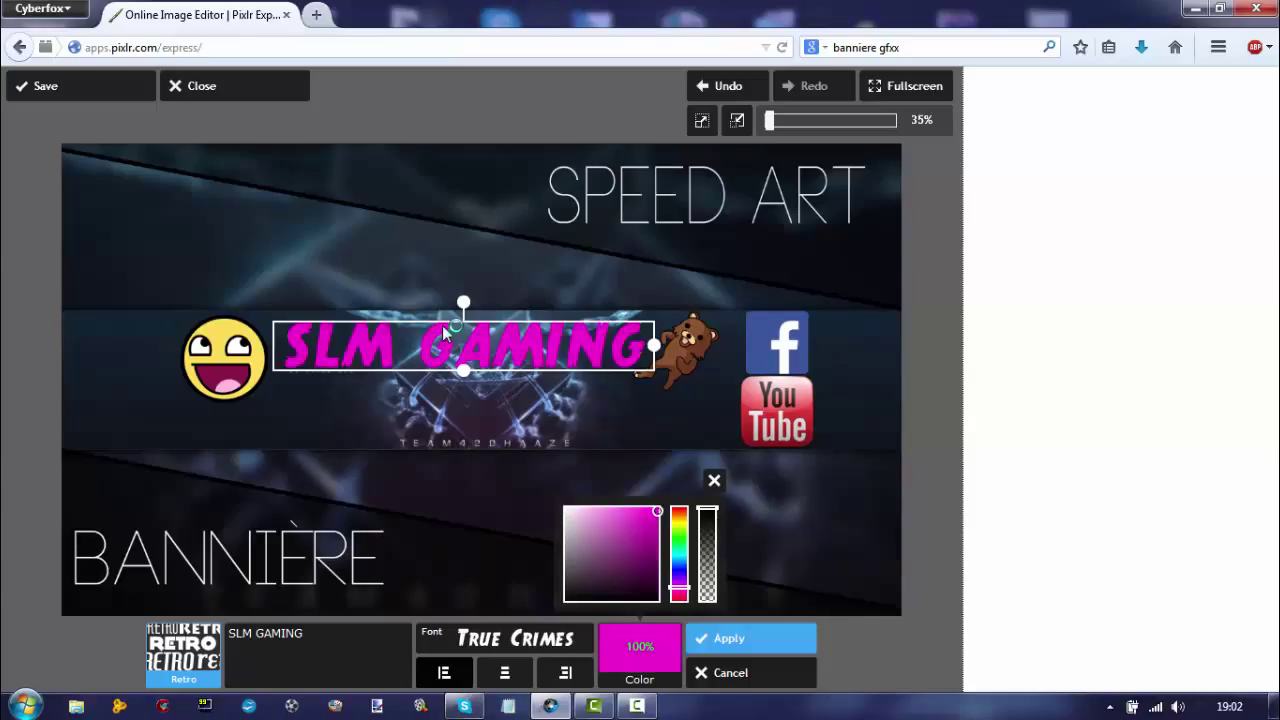
key("Return")
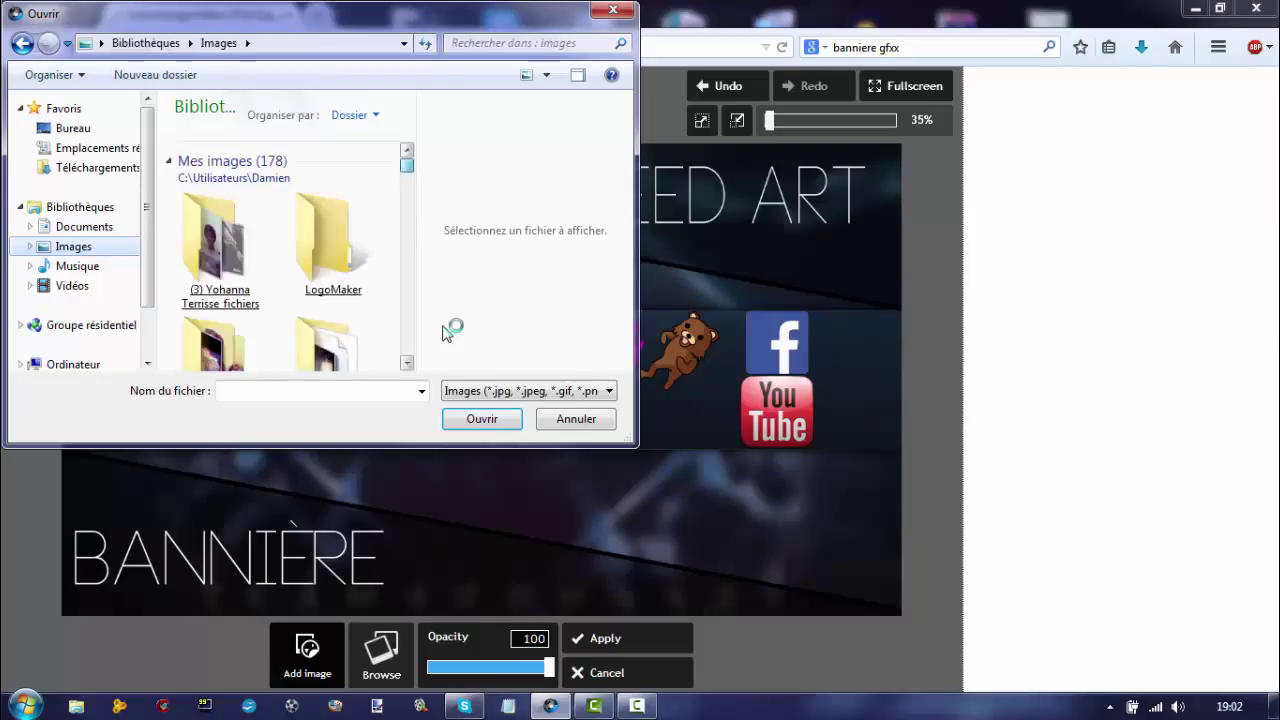
Try placing the red Subscribe image sab.jpeg from the Images library below the SLM GAMING text, and undo the addition
scroll(447, 331, "down", 10)
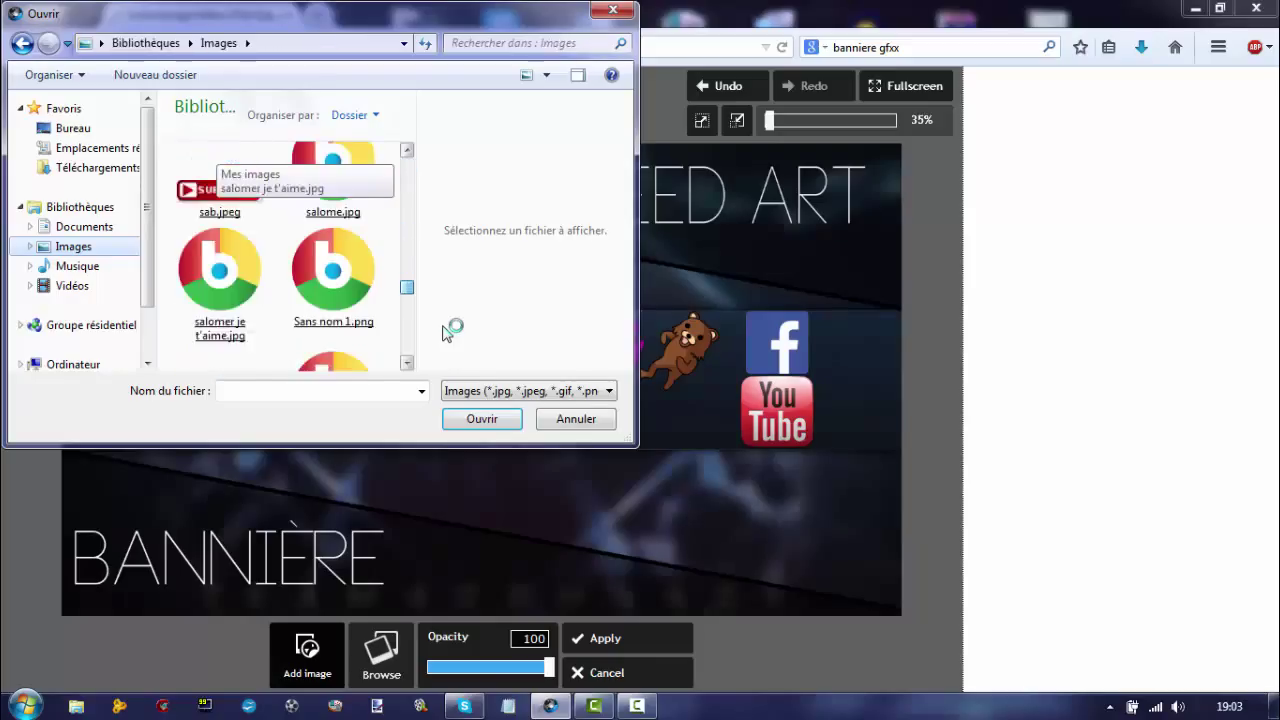
scroll(443, 326, "down", 5)
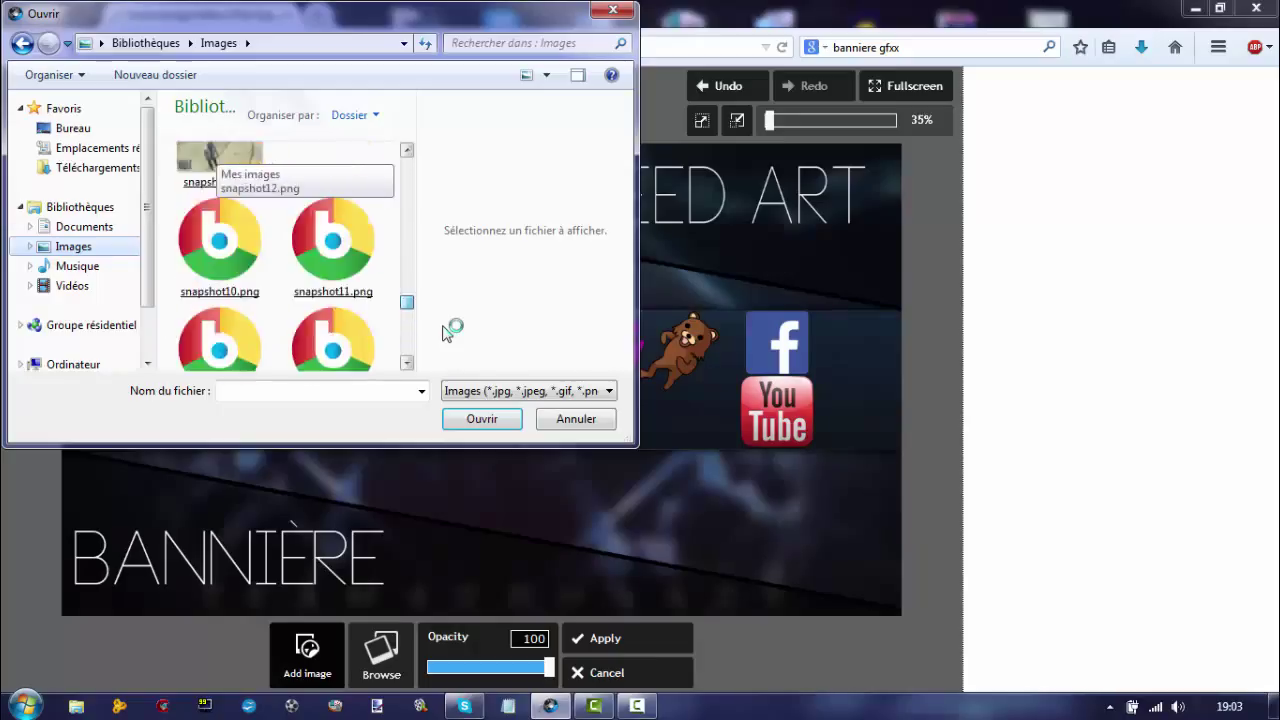
scroll(446, 331, "down", 1)
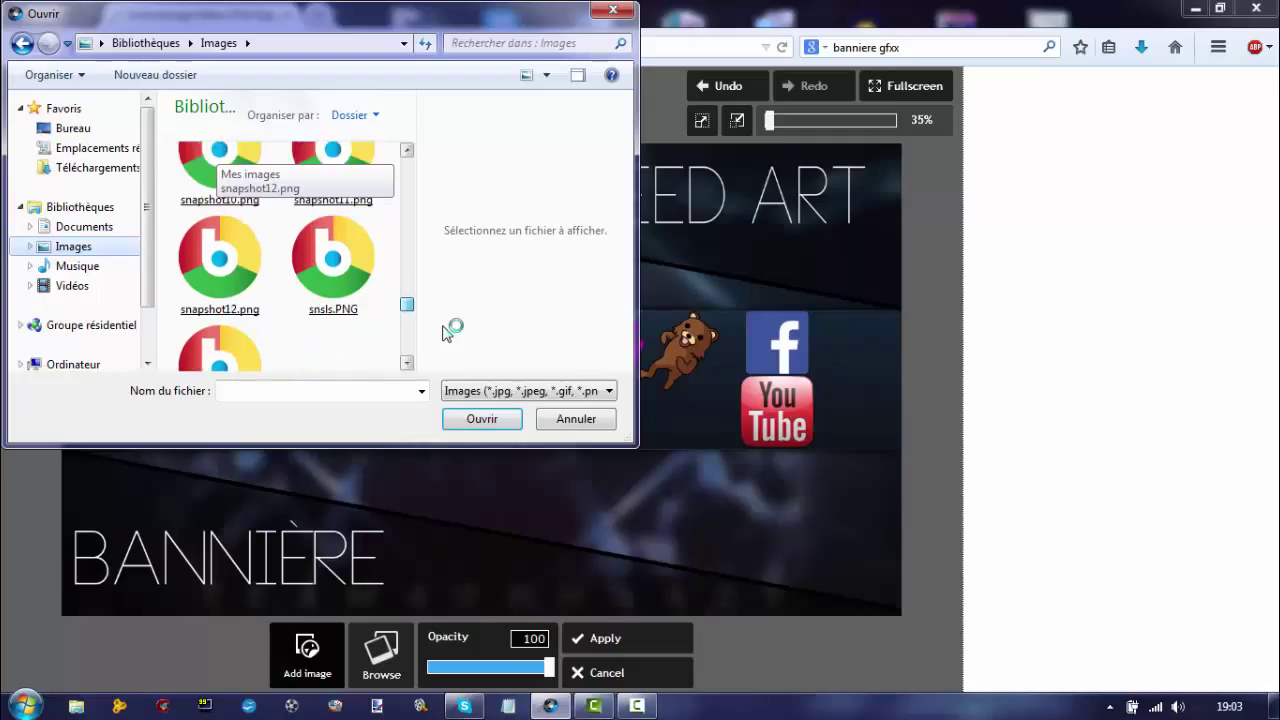
scroll(446, 331, "up", 5)
scroll(446, 331, "down", 6)
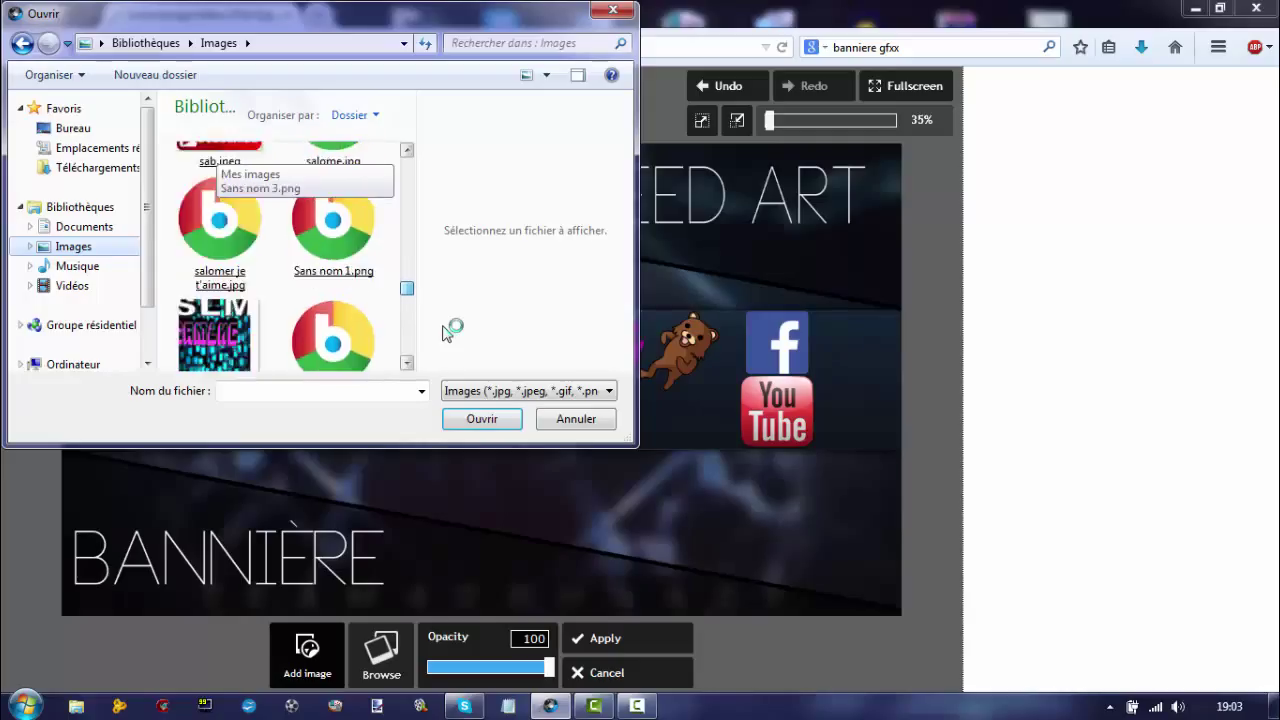
scroll(446, 331, "up", 5)
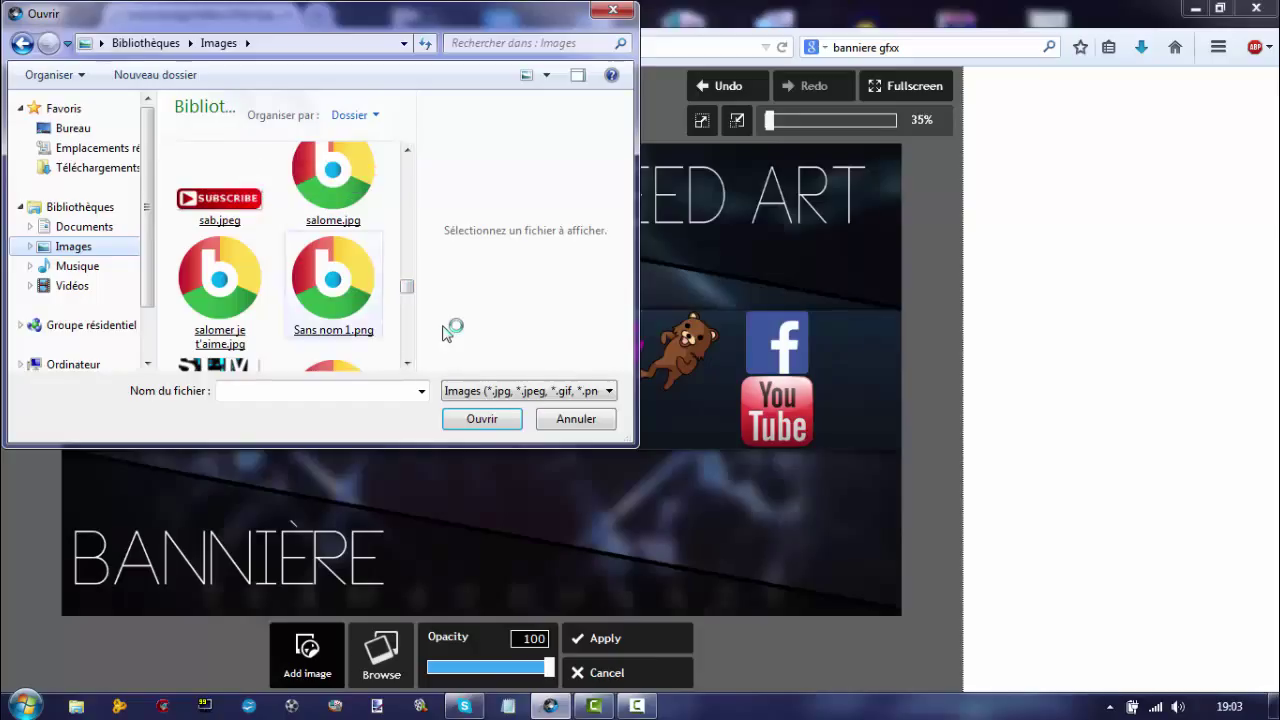
key("s")
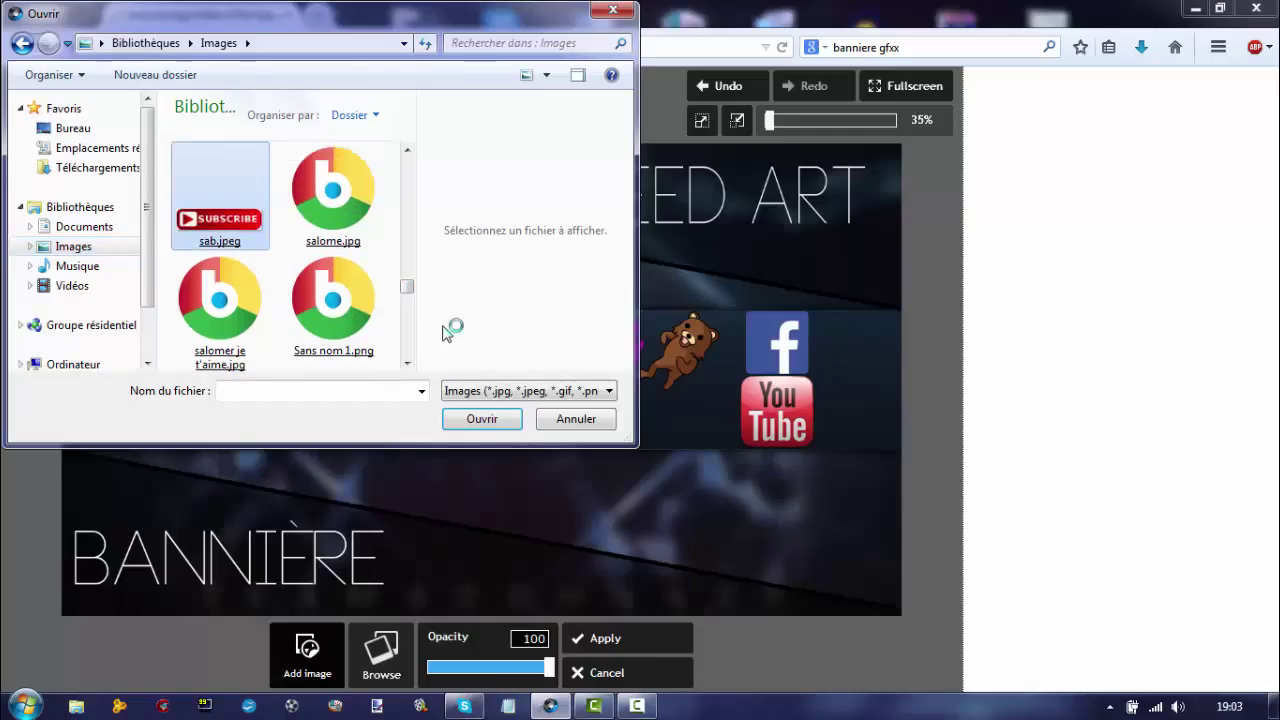
key("Escape")
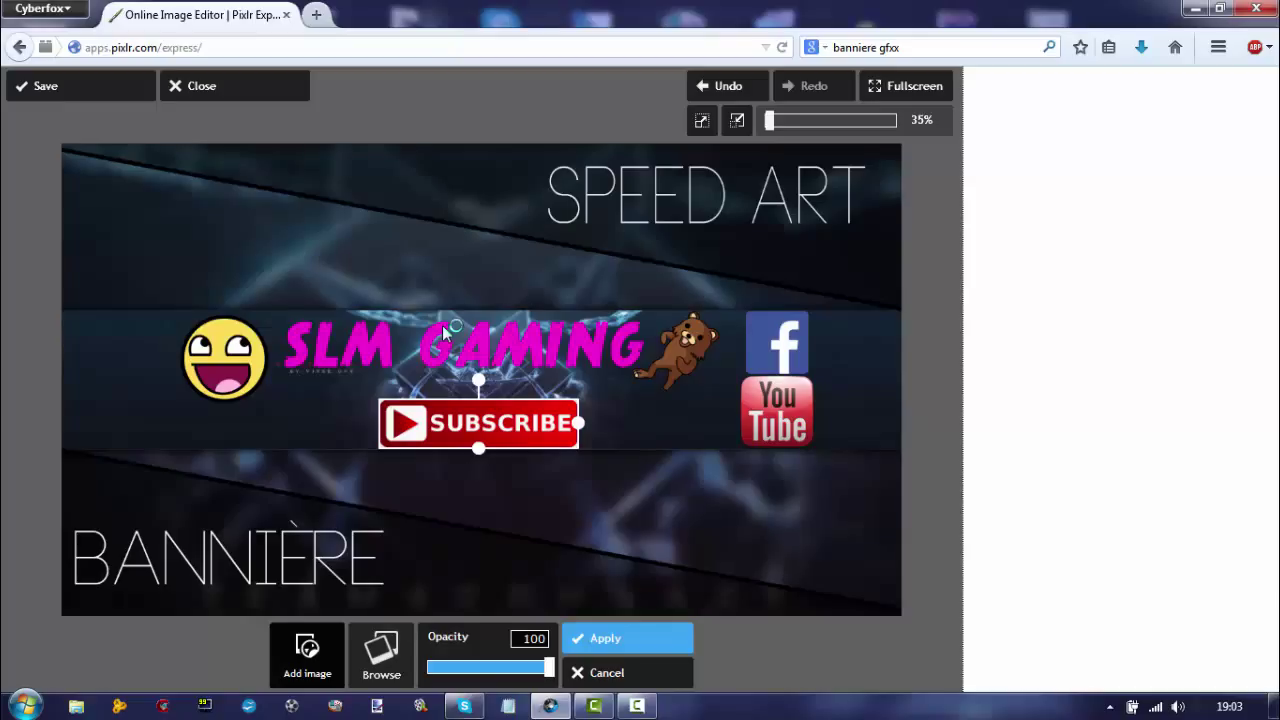
key("Return")
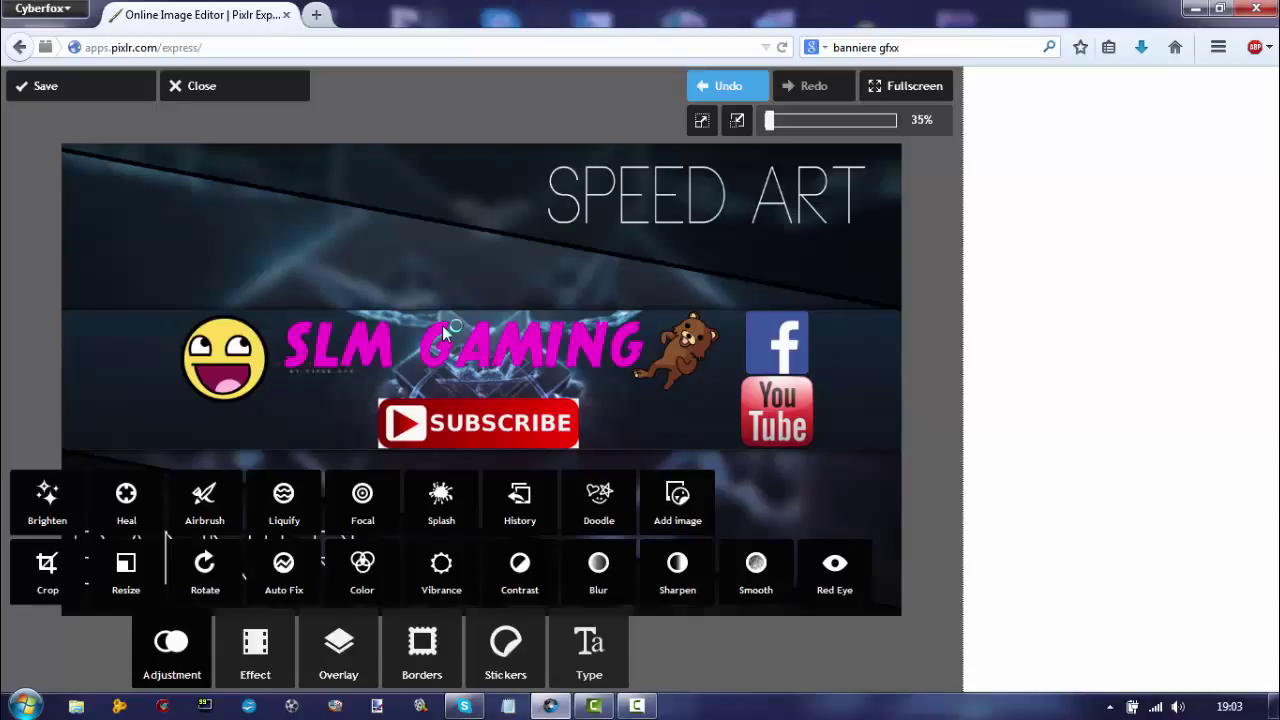
key("ctrl+z")
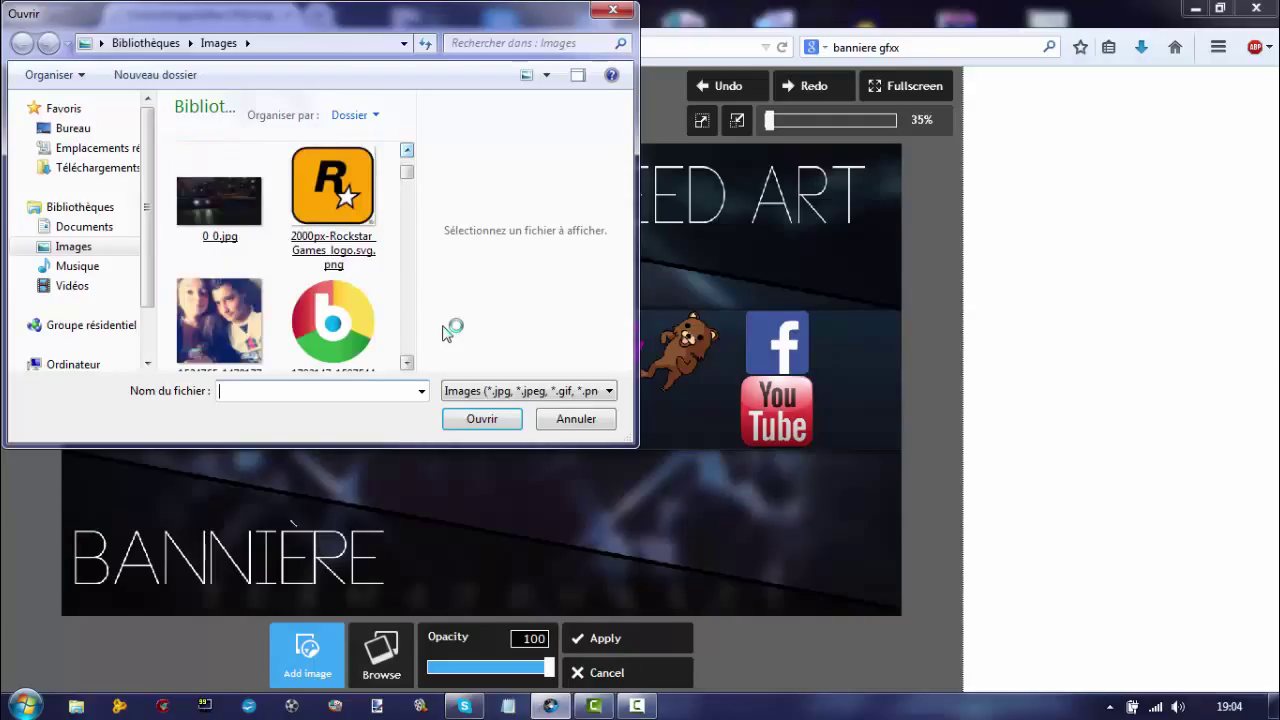
Add the orange Rockstar Games logo, shrink it, place it directly right of the Facebook logo and apply it
key("Escape")
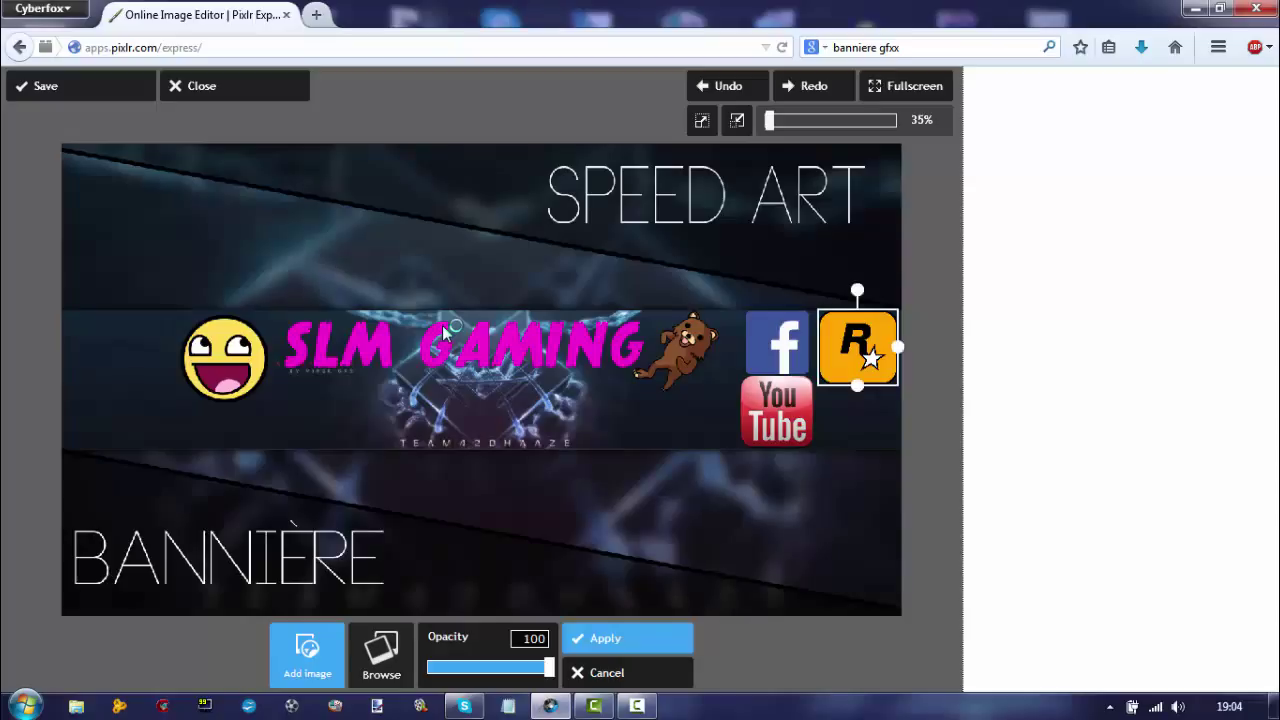
key("Return")
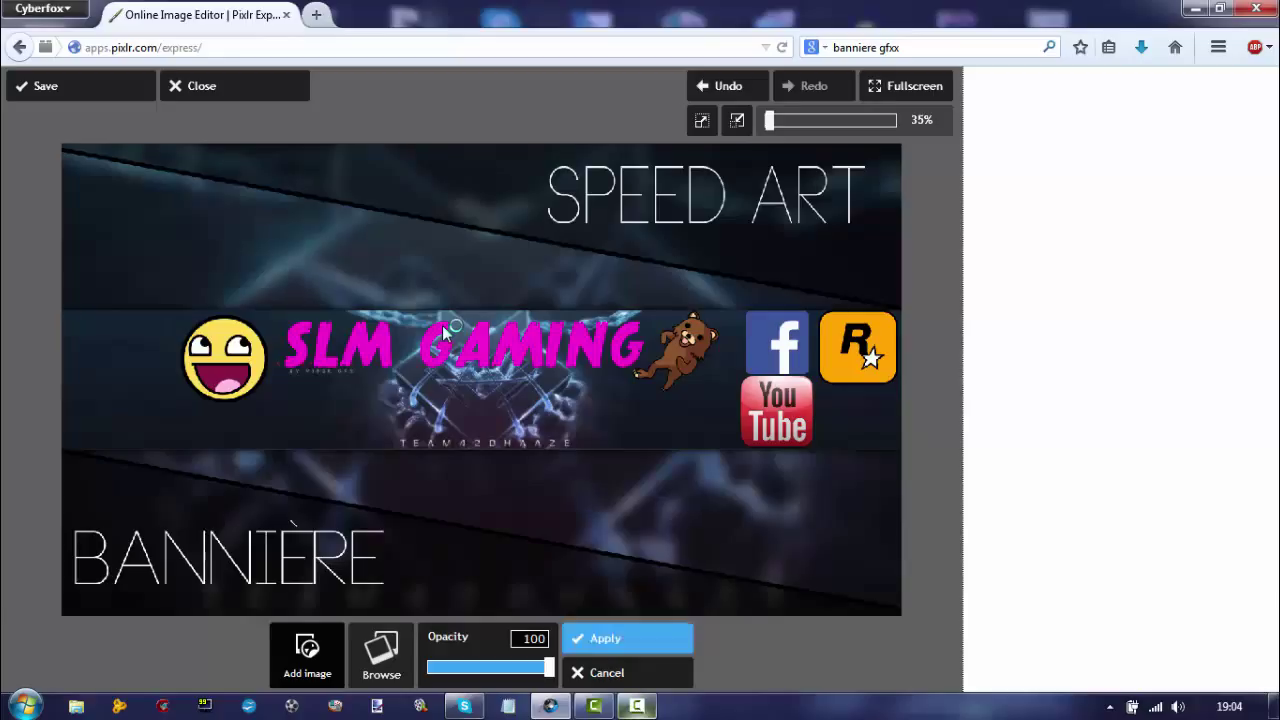
Try placing the abonne-toi.png image from the Images library below the SLM GAMING text
mouse_move(636, 706)
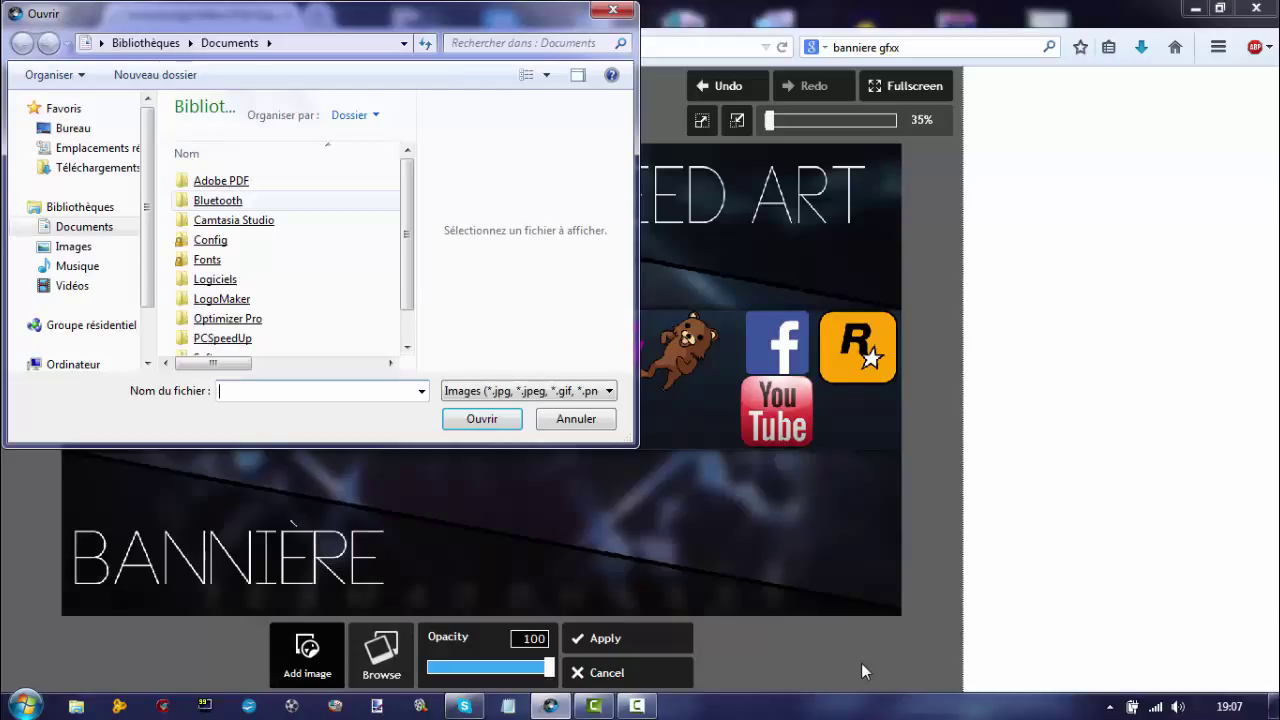
left_click(73, 128)
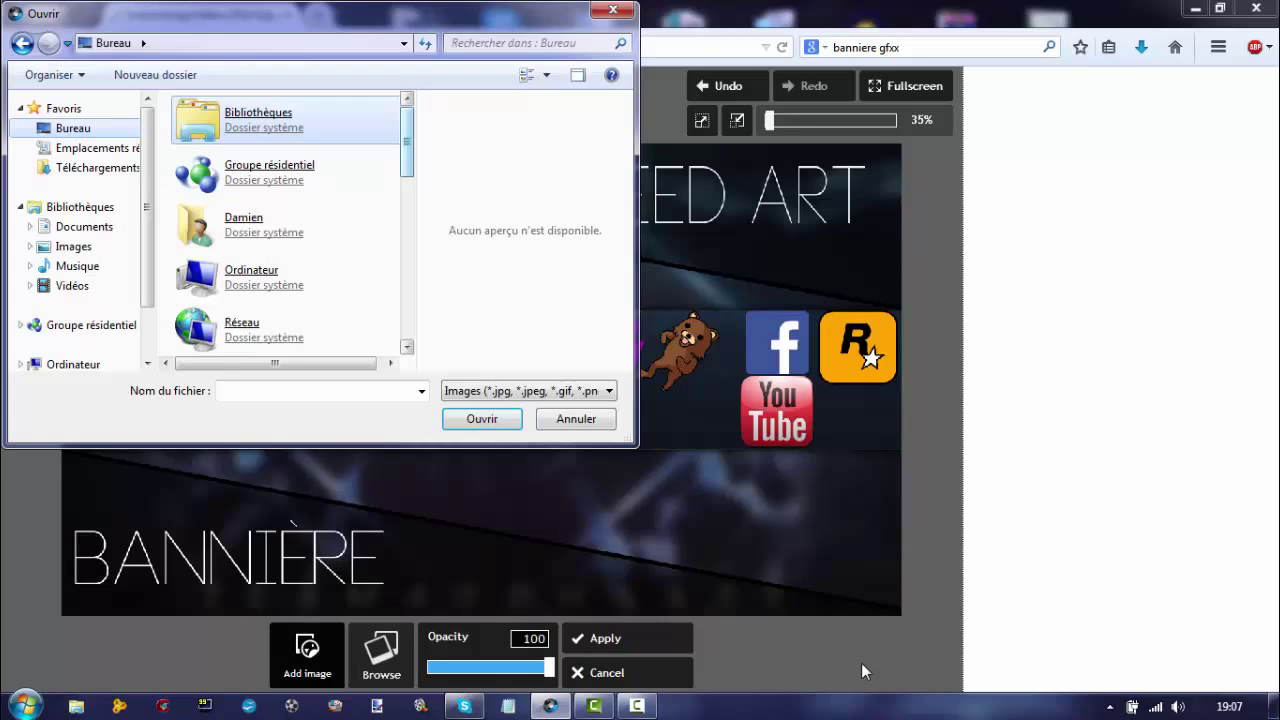
scroll(861, 663, "down", 1)
scroll(861, 663, "down", 4)
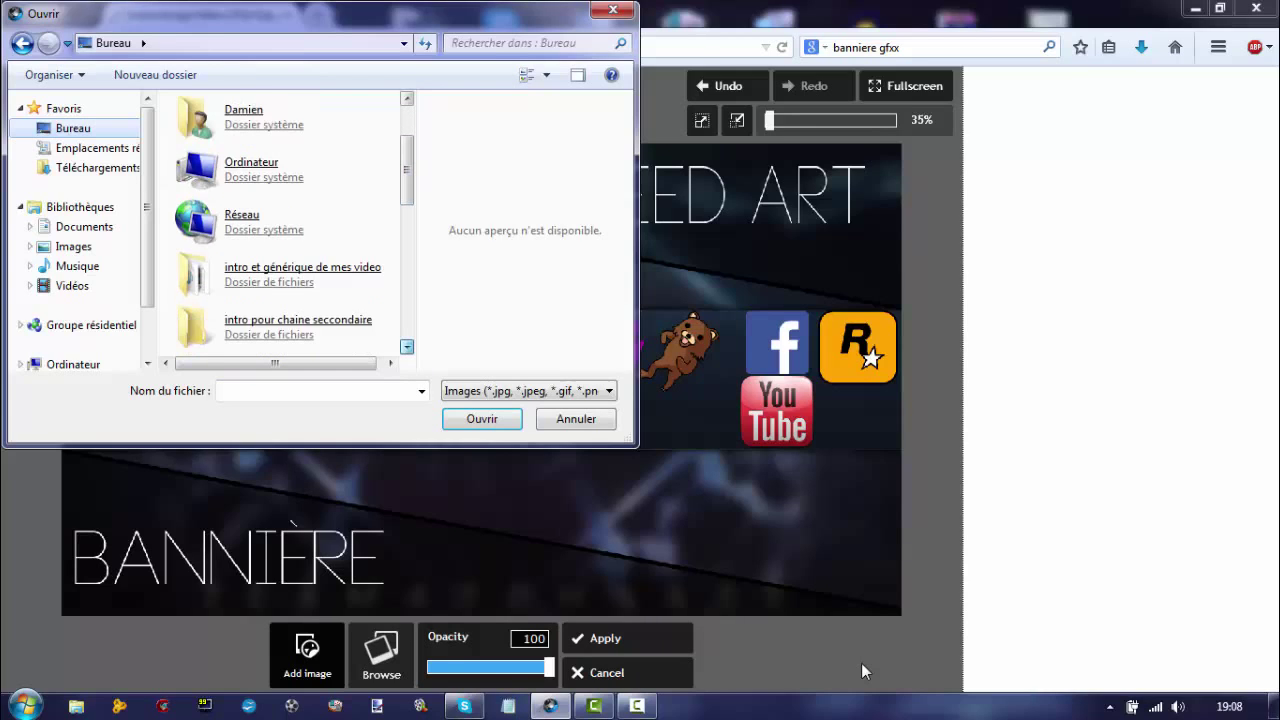
scroll(861, 663, "down", 2)
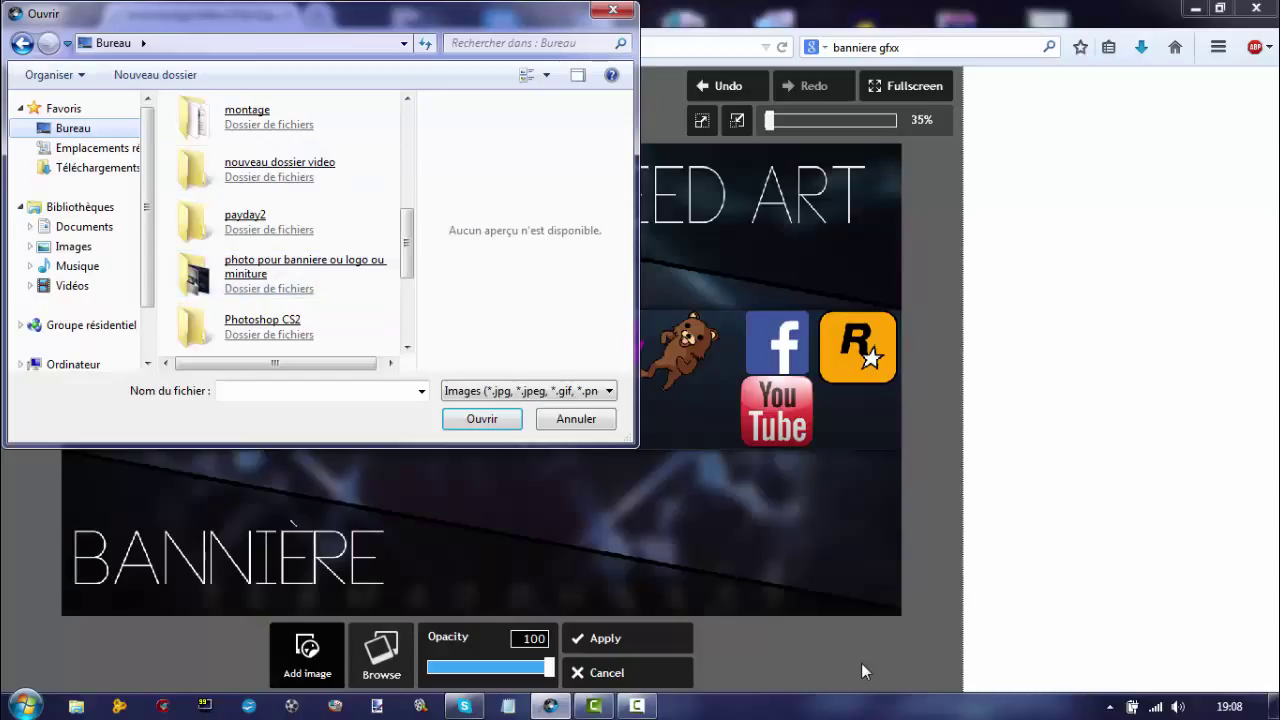
scroll(861, 663, "up", 1)
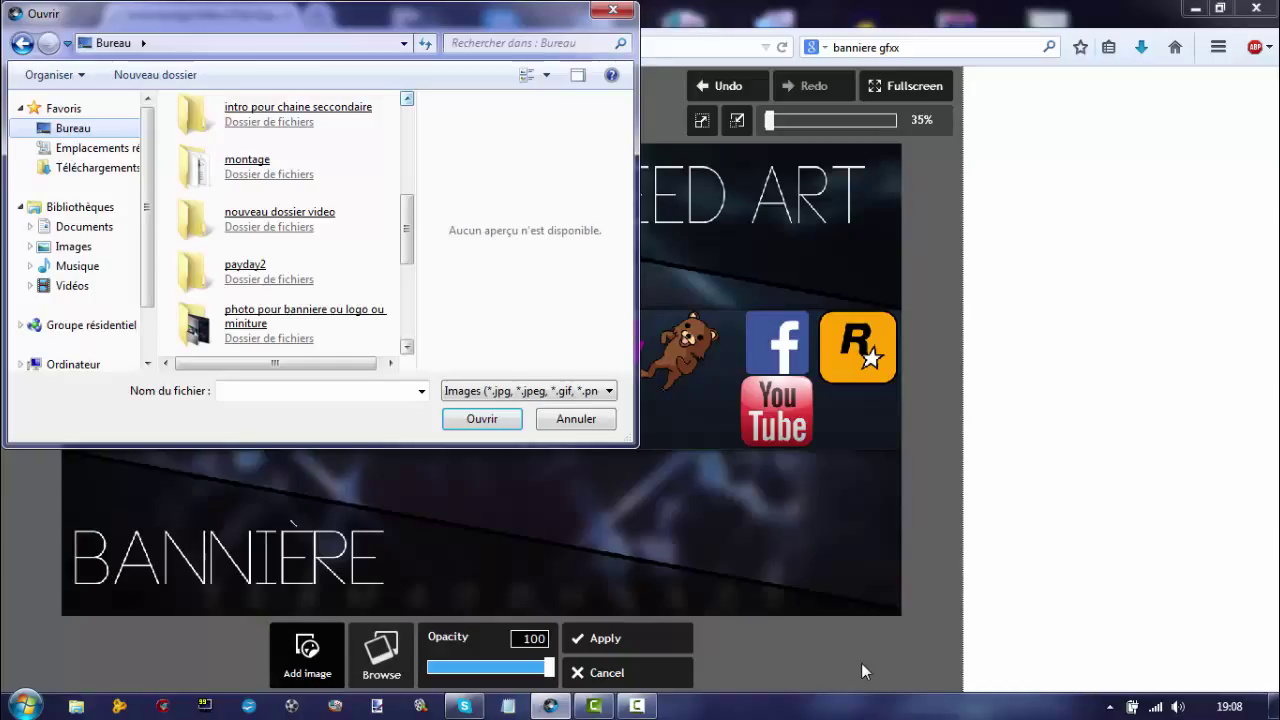
scroll(861, 663, "up", 1)
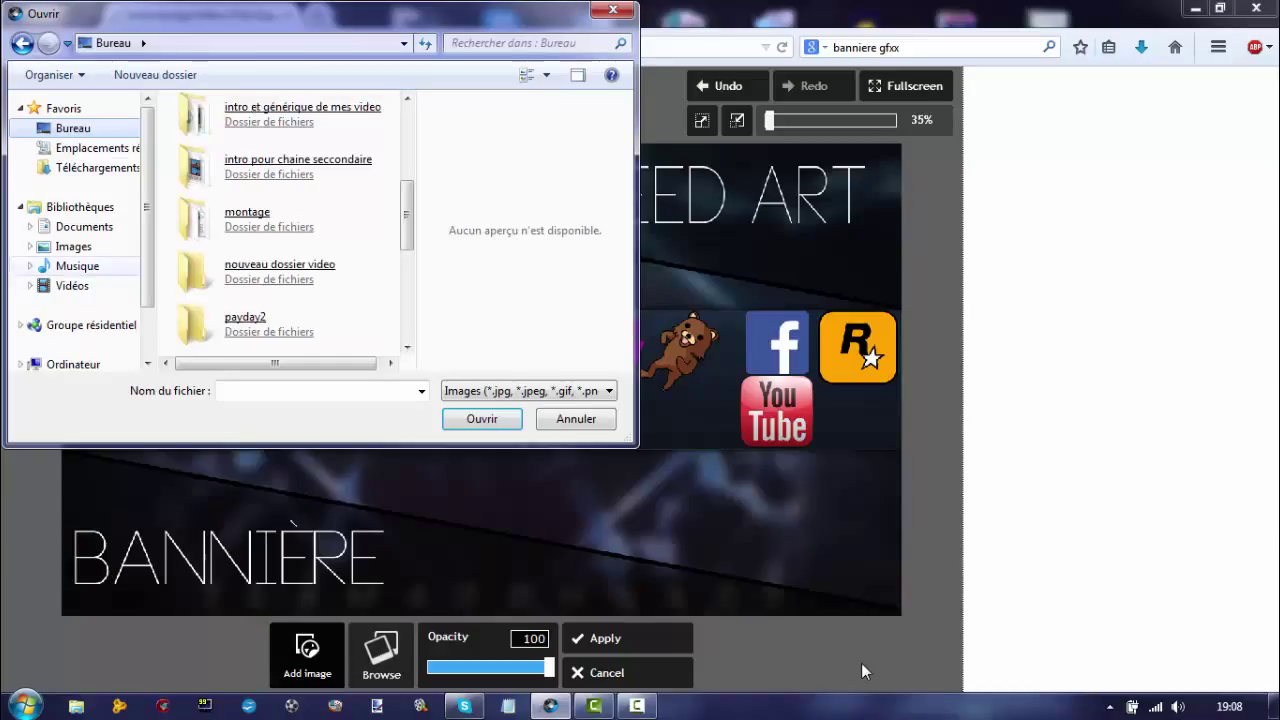
left_click(73, 246)
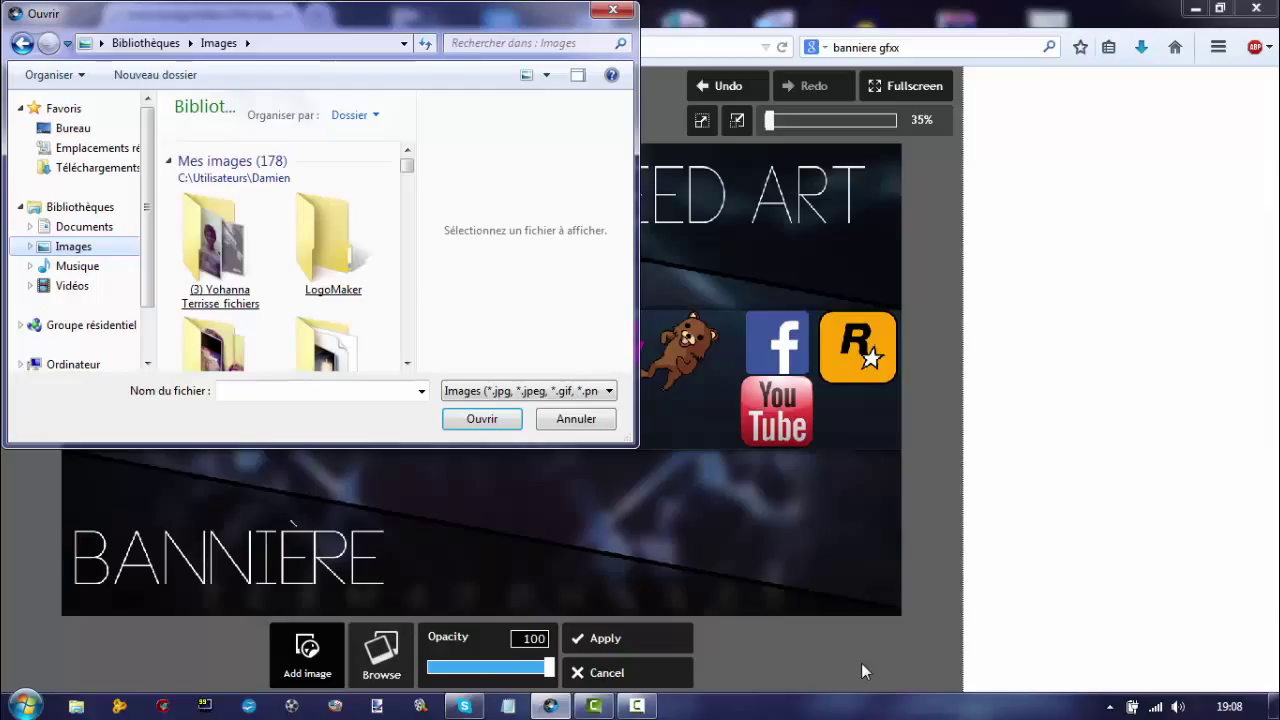
left_click(407, 362)
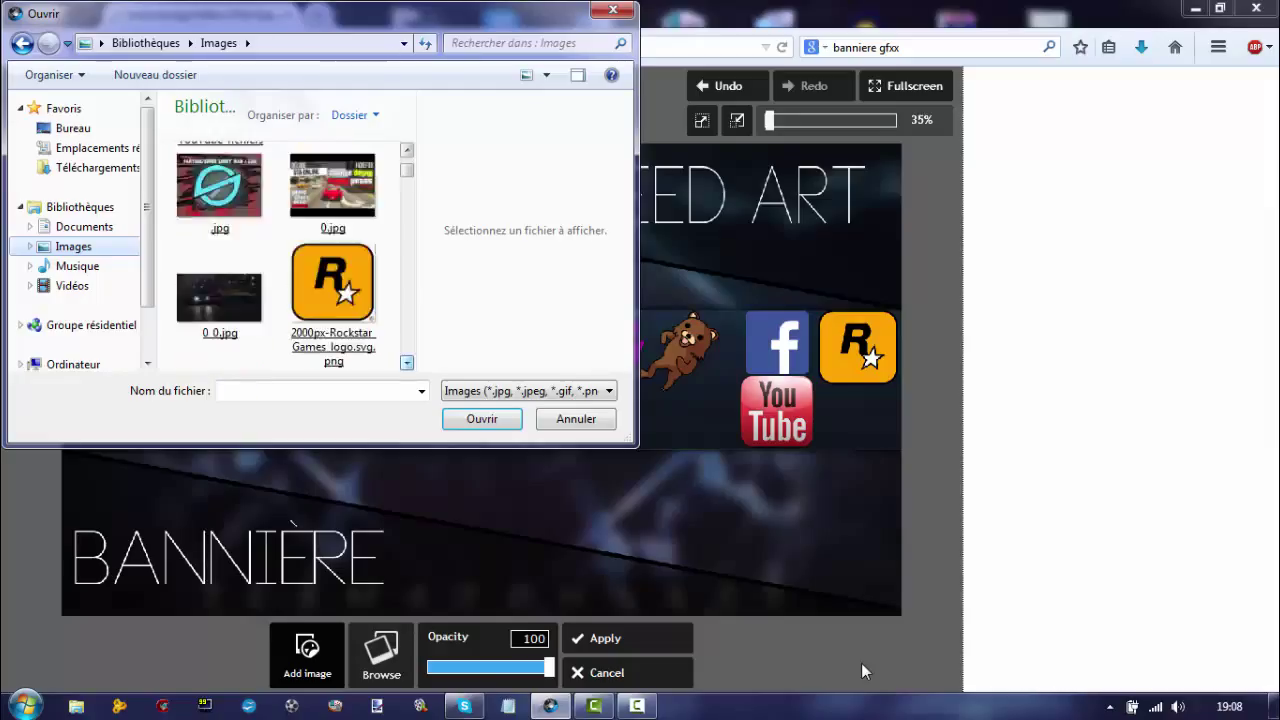
scroll(861, 663, "down", 6)
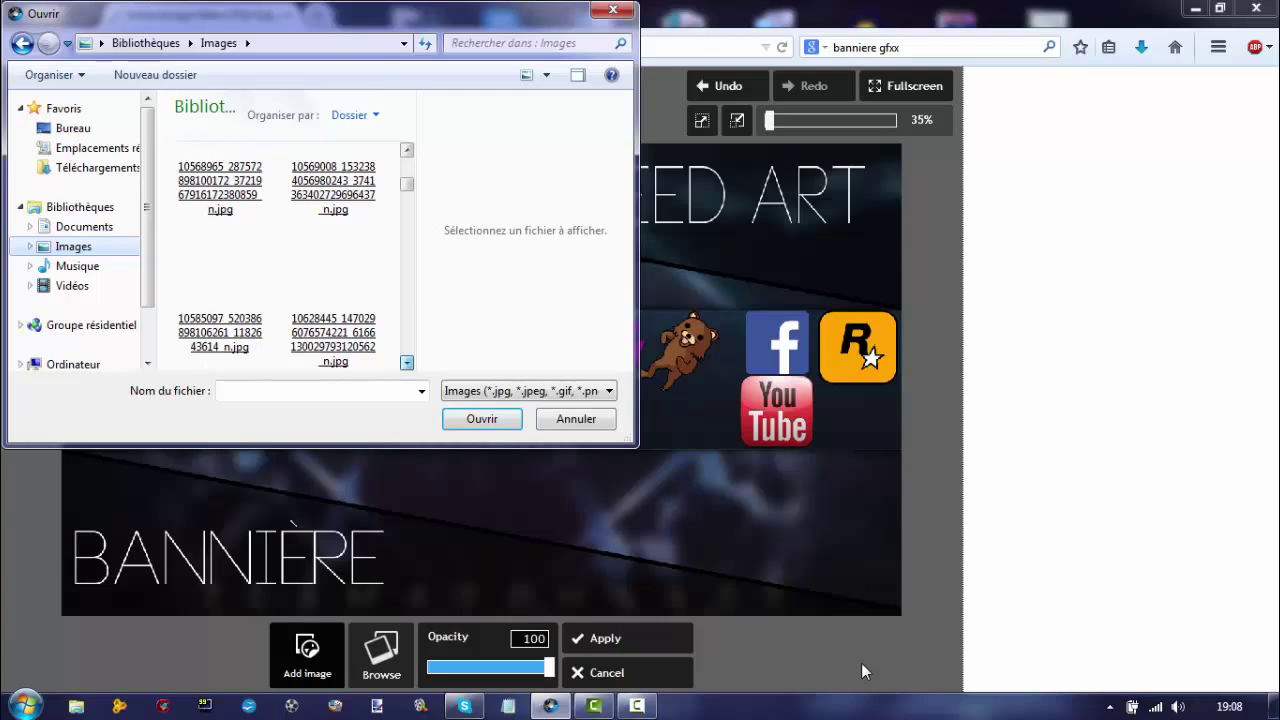
scroll(861, 663, "down", 4)
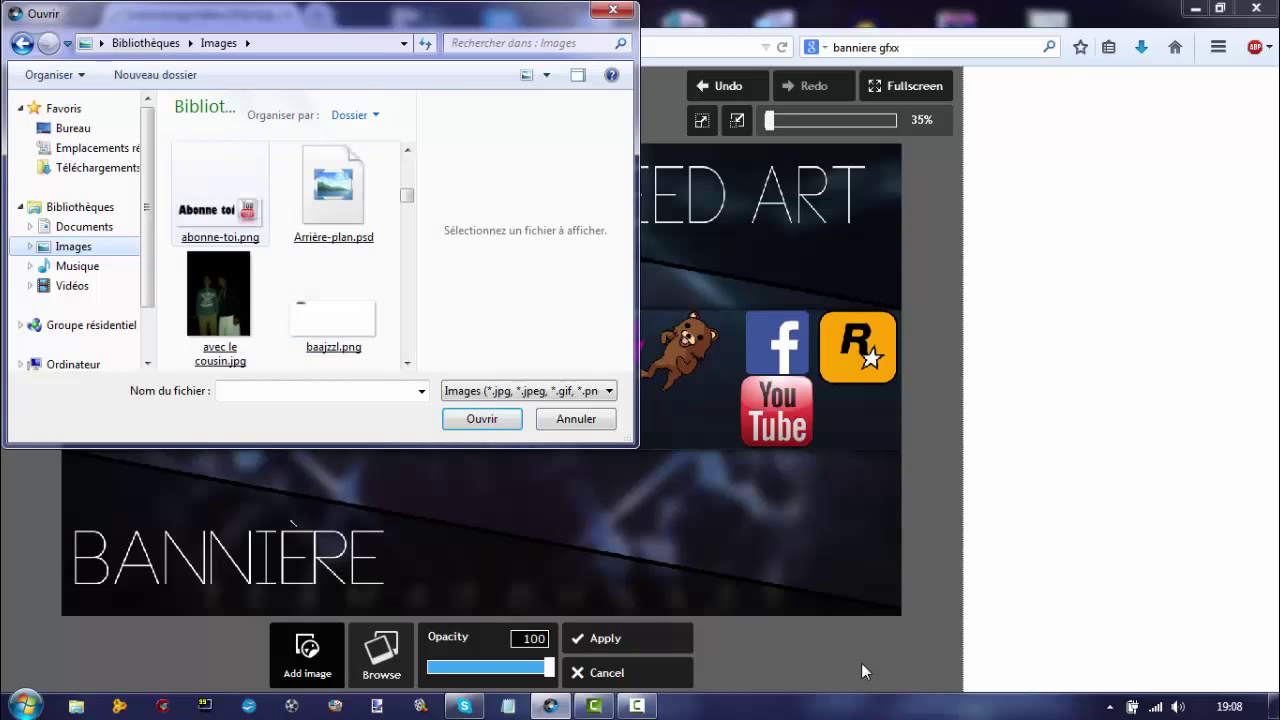
left_click(220, 195)
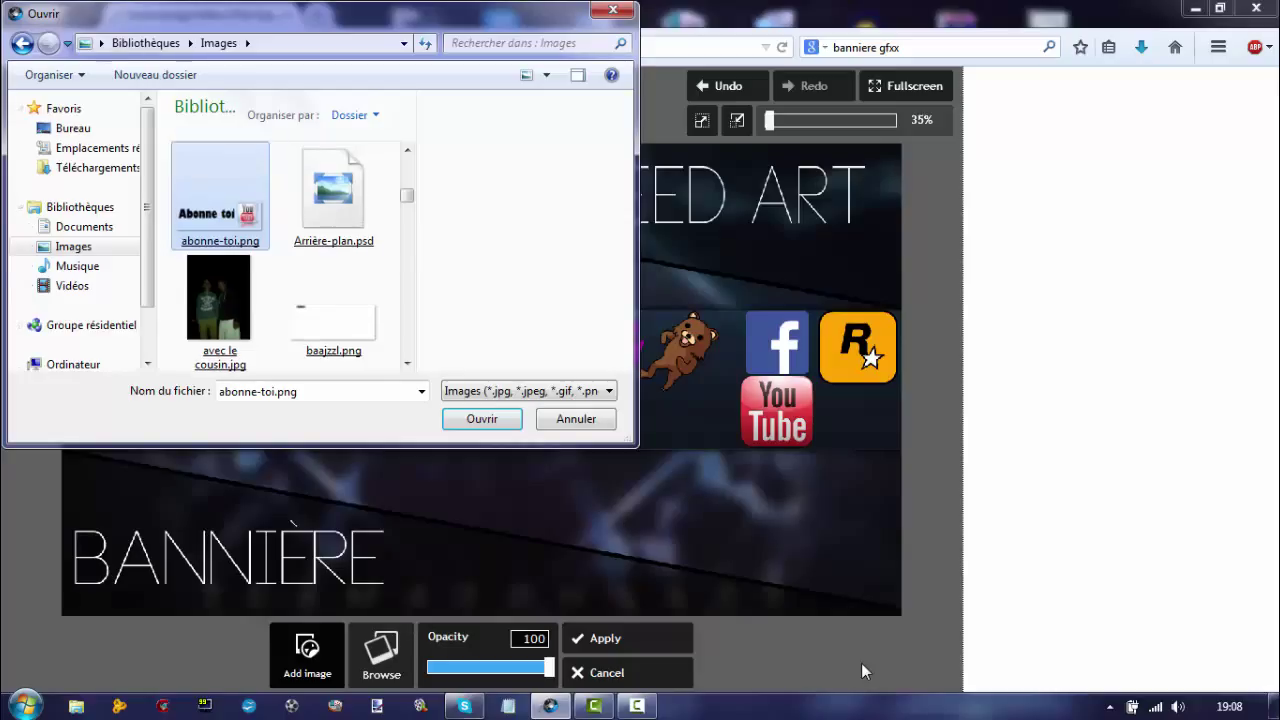
key("Return")
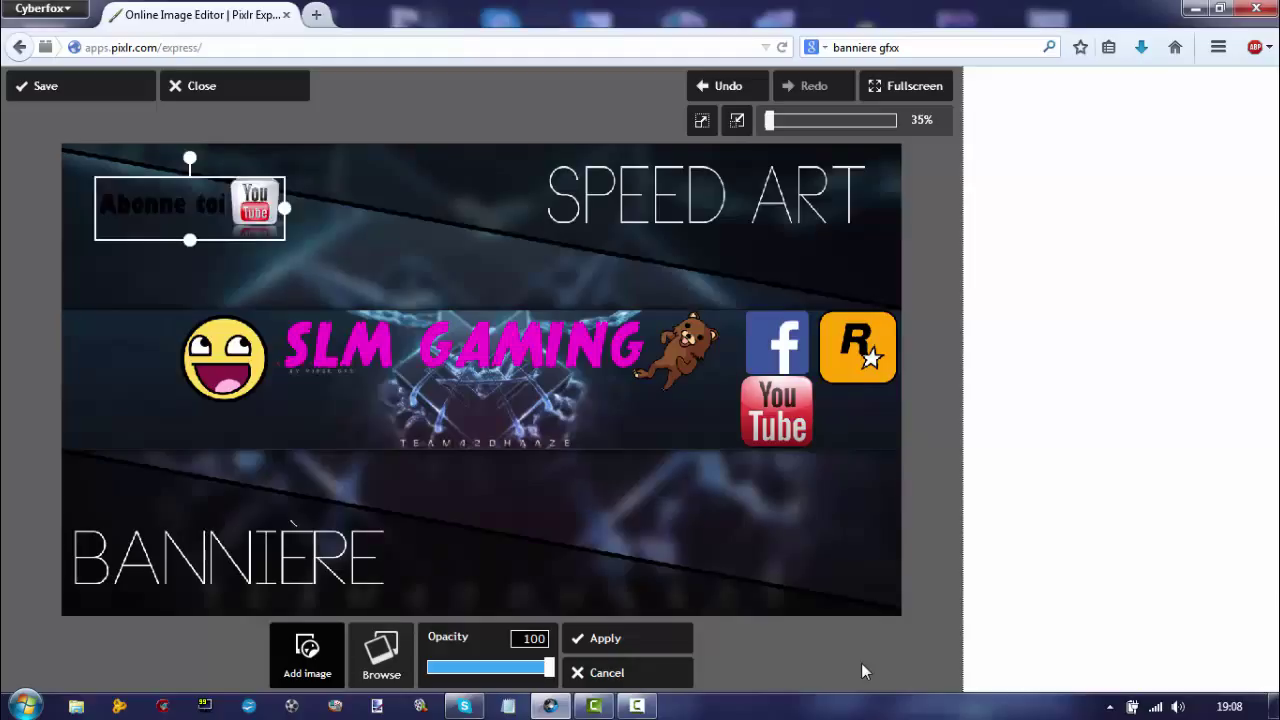
left_click_drag(190, 208, 507, 405)
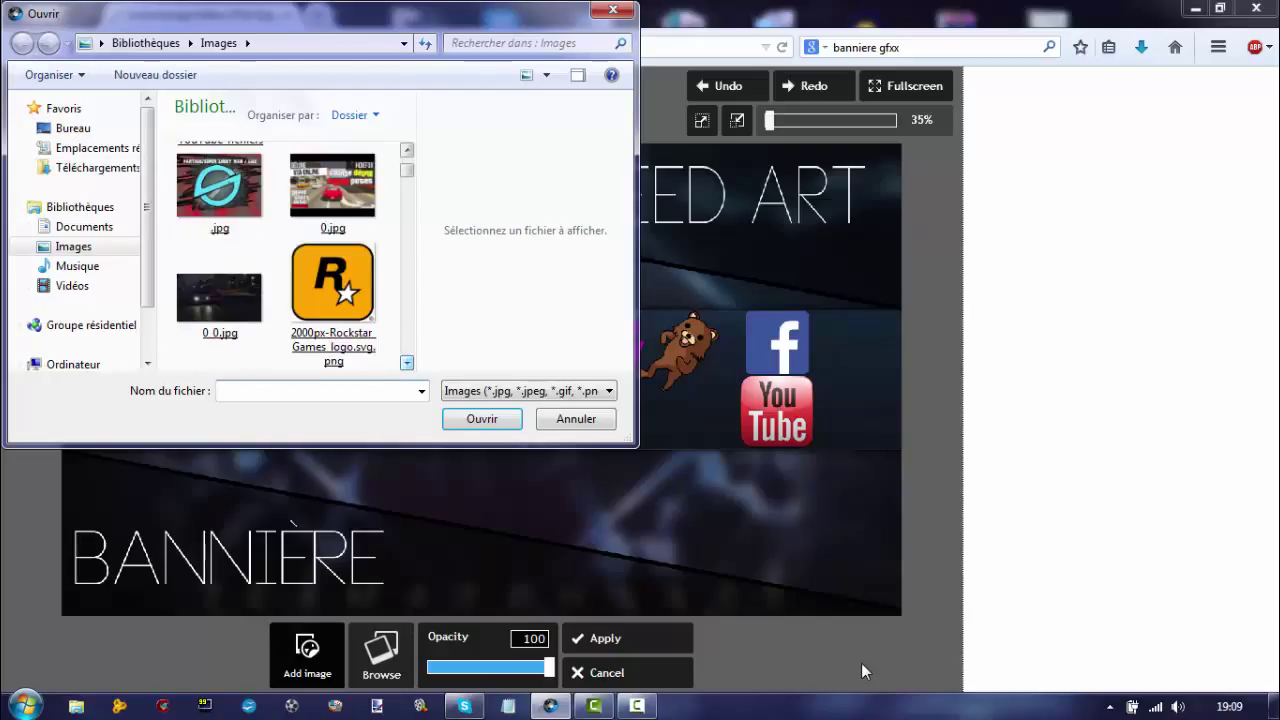
Add the orange Rockstar Games logo again, shrink it to the Facebook logo's height beside that logo, and apply it
key("Escape")
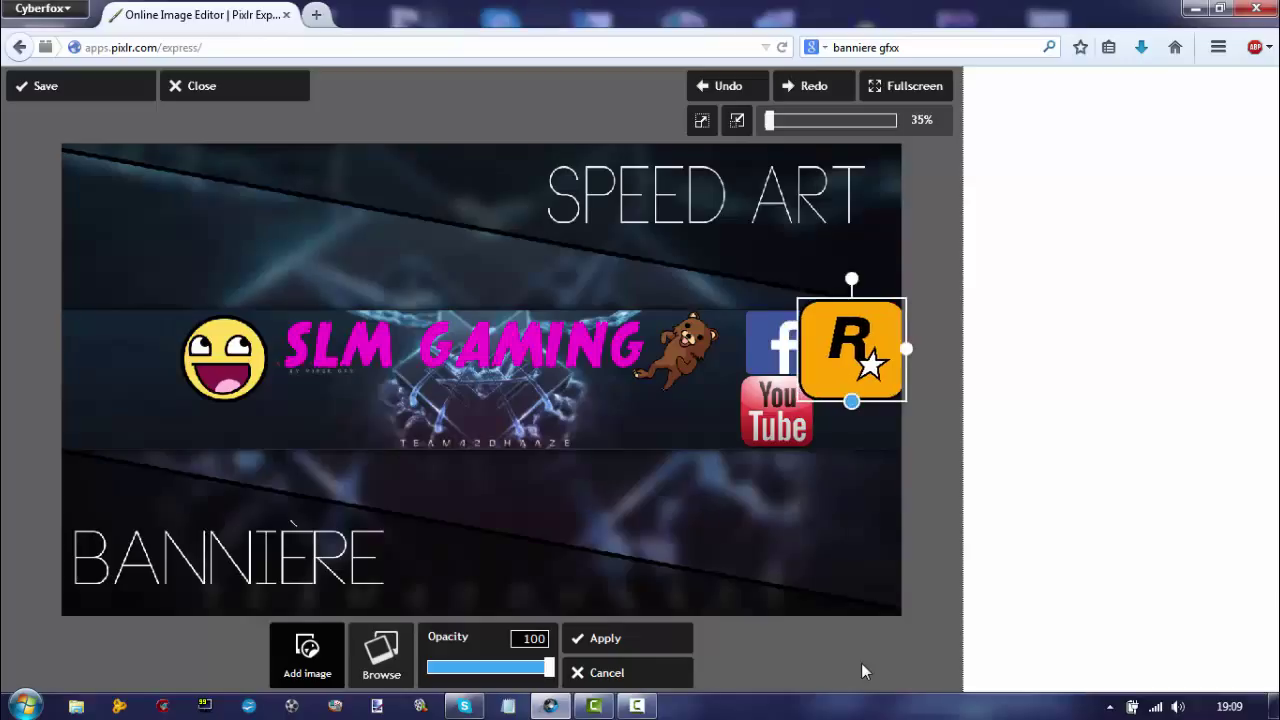
left_click_drag(851, 401, 851, 345)
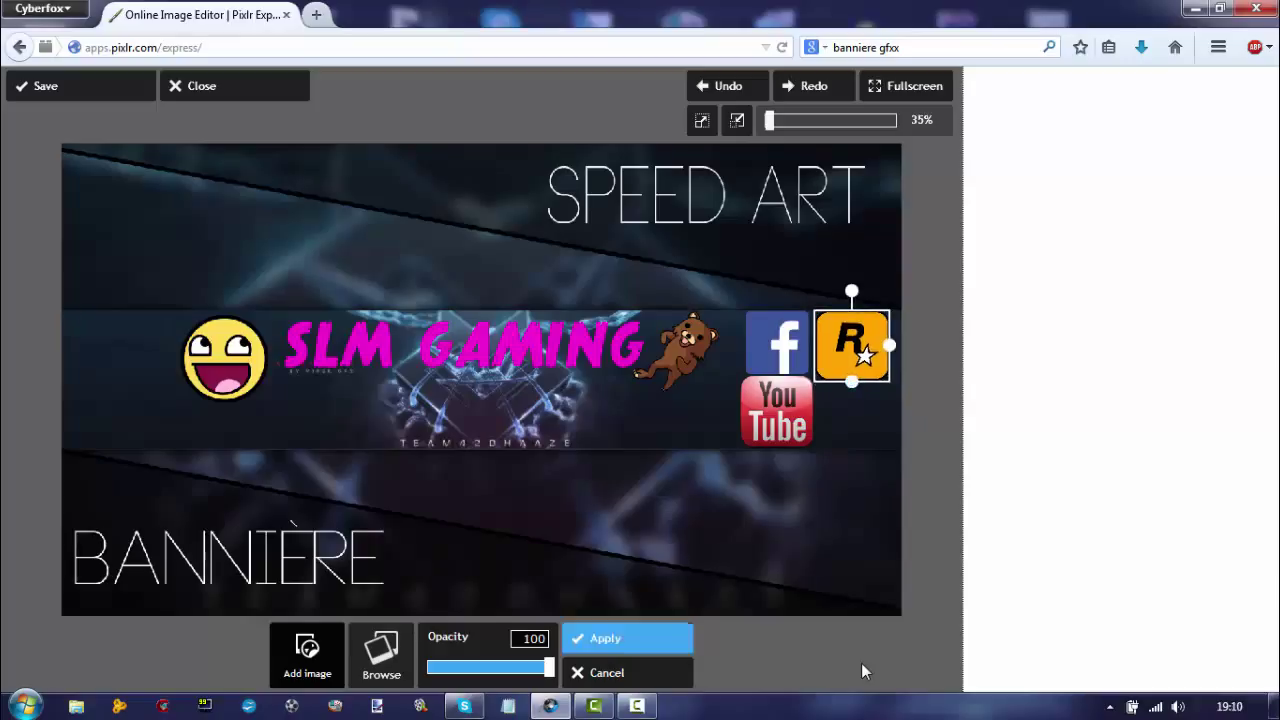
left_click(605, 638)
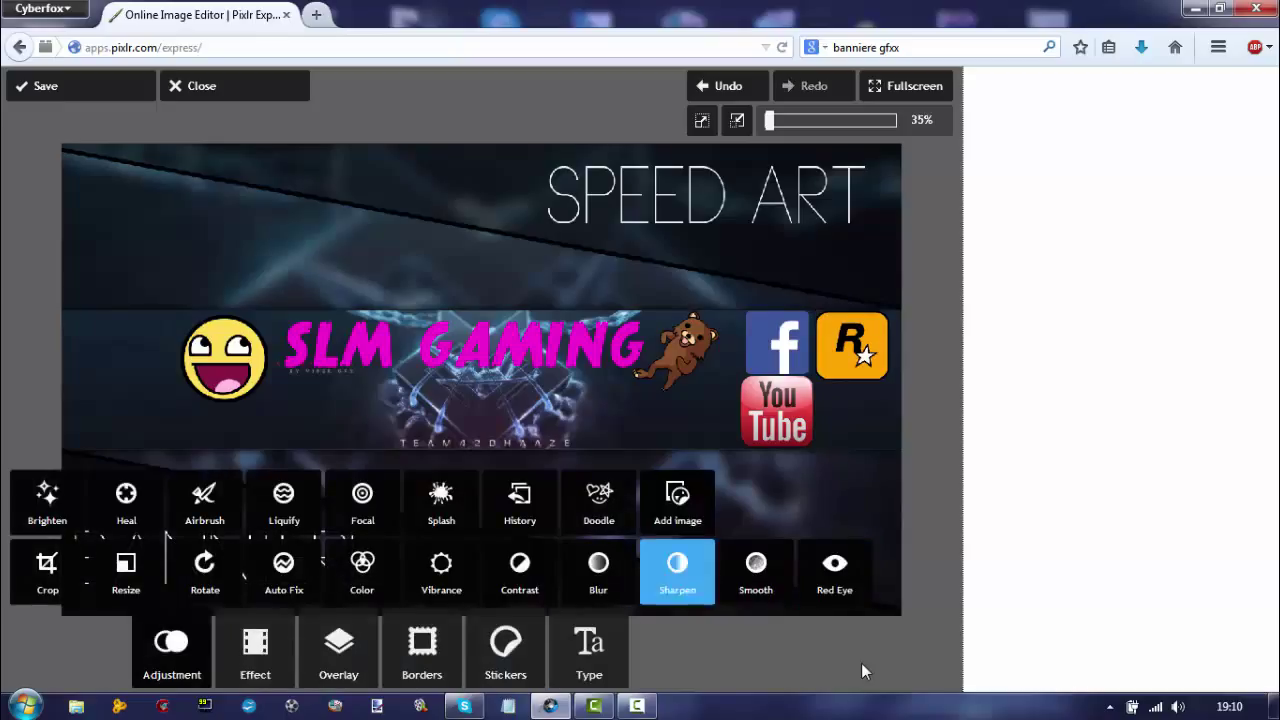
Add the text "aboone toi" from the Novelty font category and shrink it slightly
key("Return")
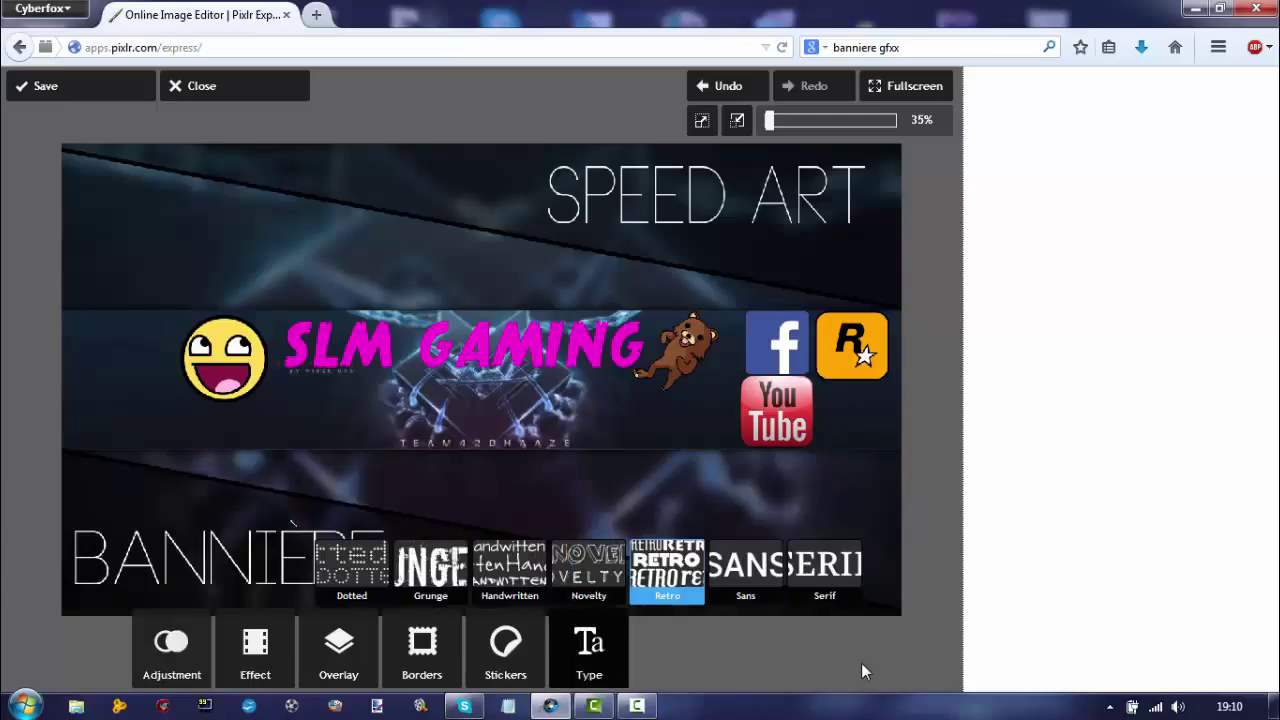
key("Left")
key("Left")
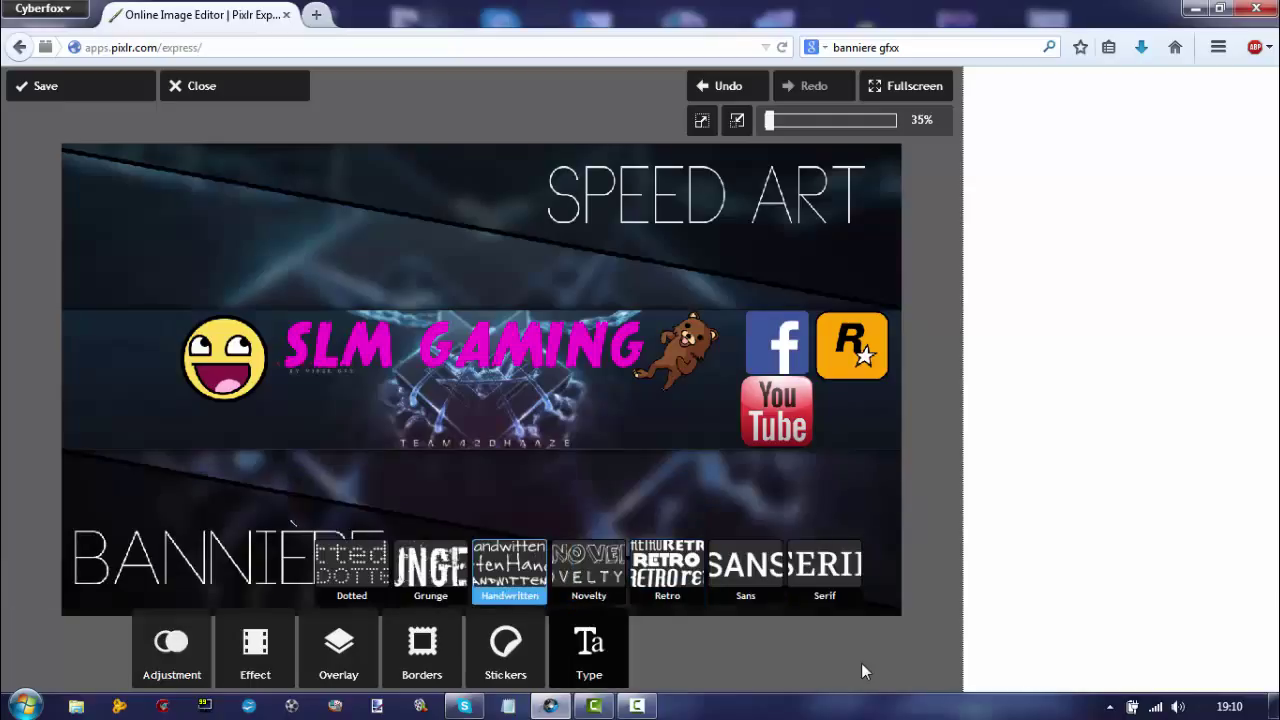
key("Right")
key("Return")
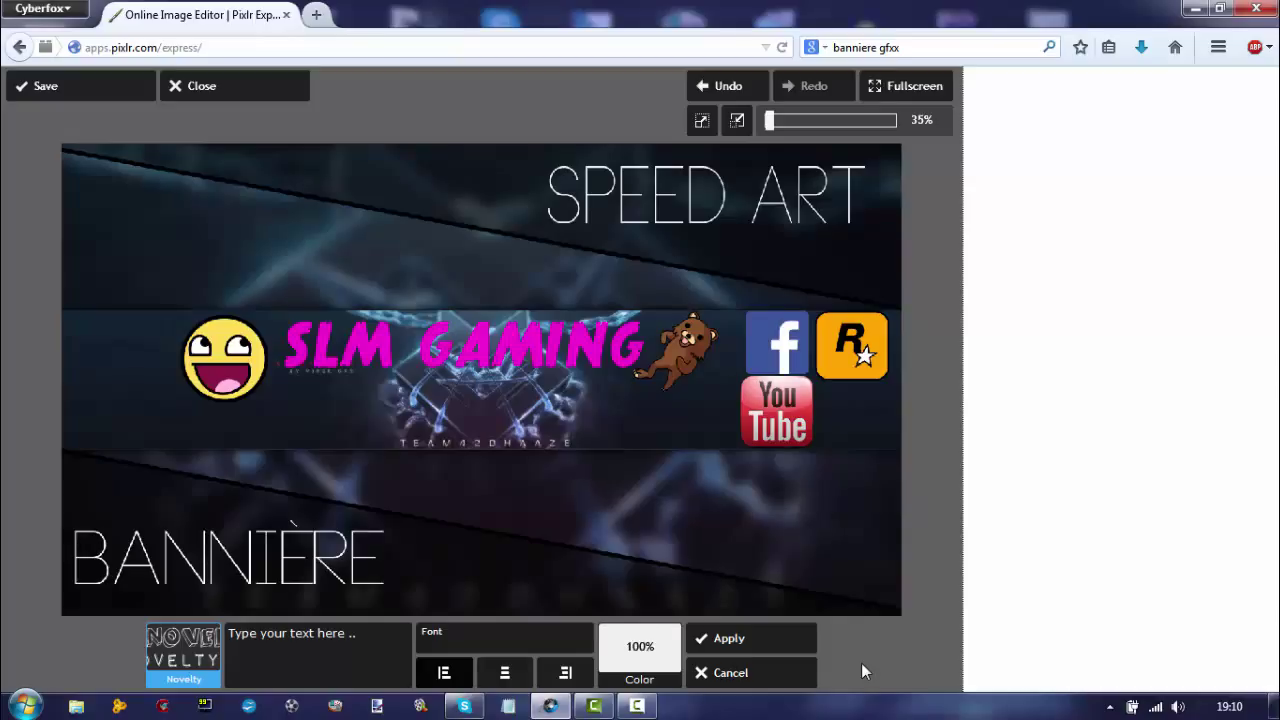
key("Tab")
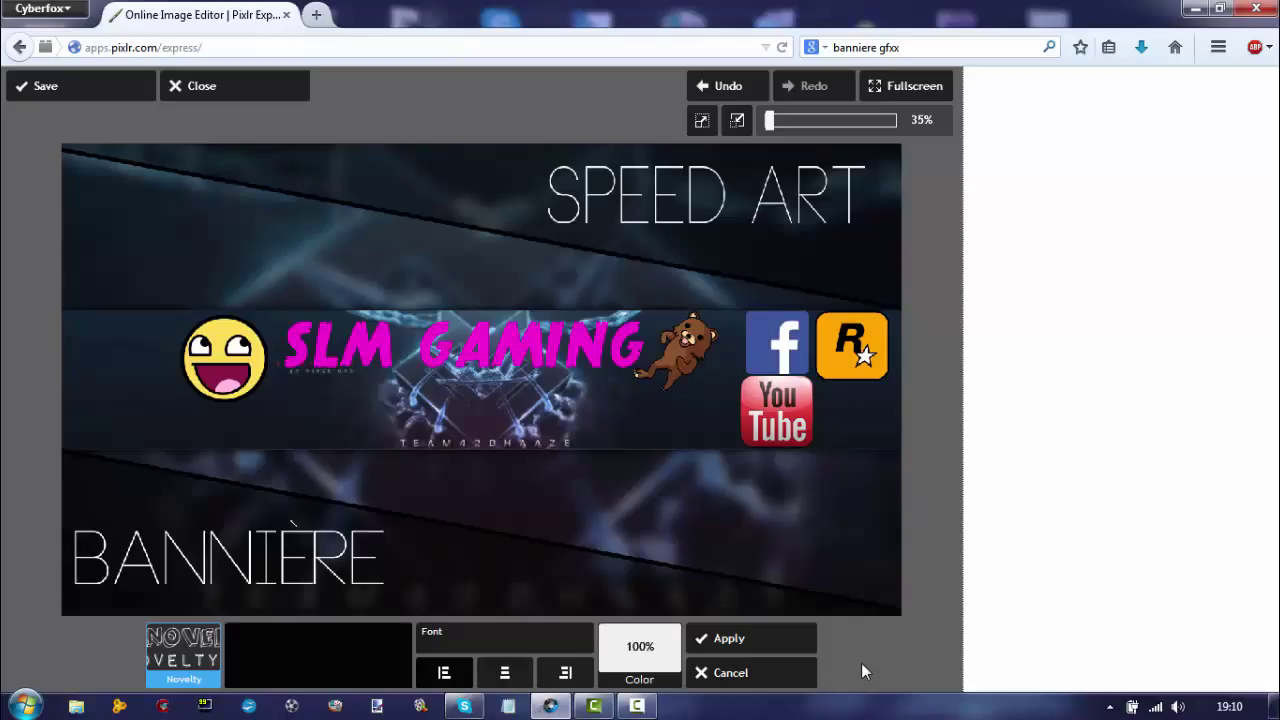
type("aboone toi")
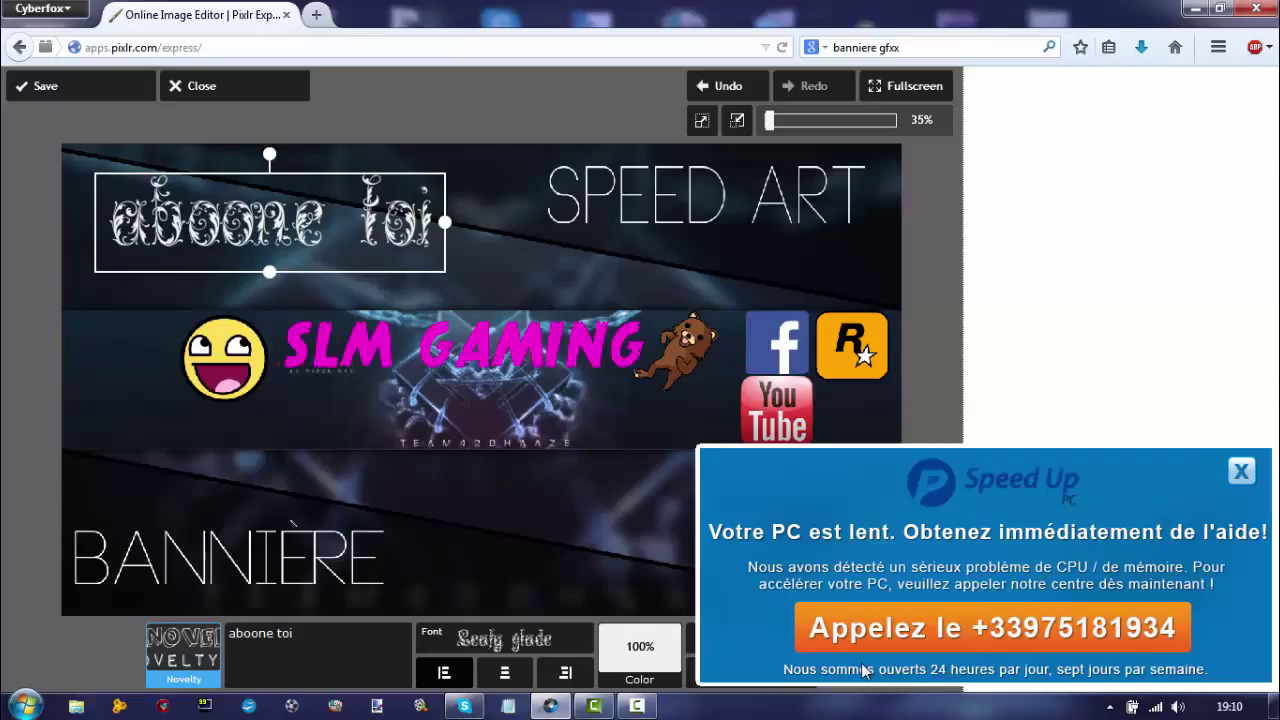
key("F10")
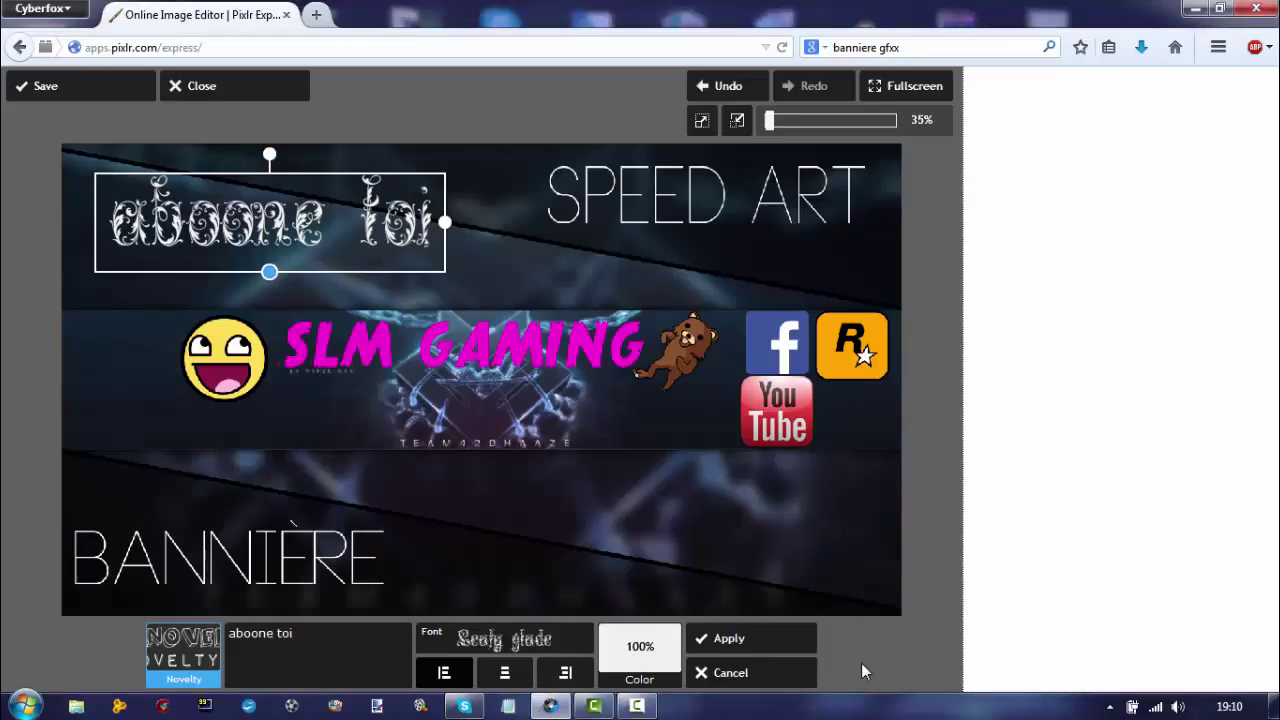
left_click_drag(269, 271, 270, 264)
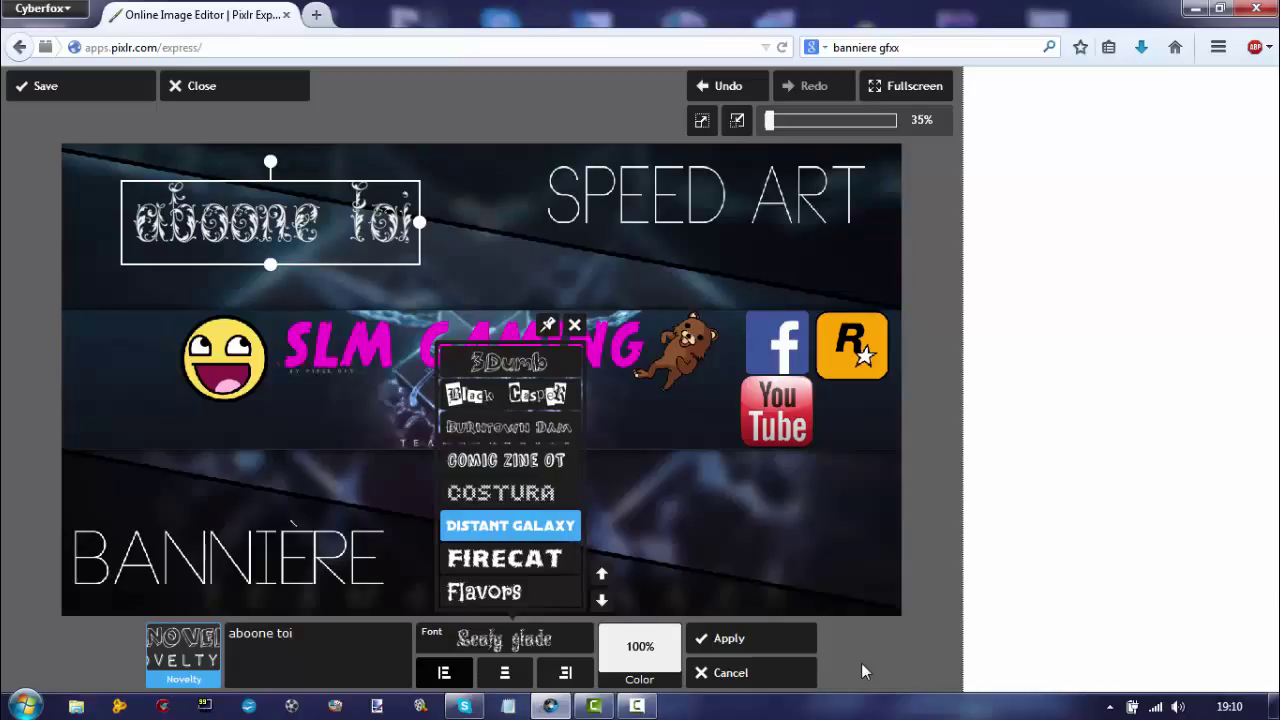
Try the Firecat and Heavy Data fonts on the "aboone toi" text
left_click(510, 558)
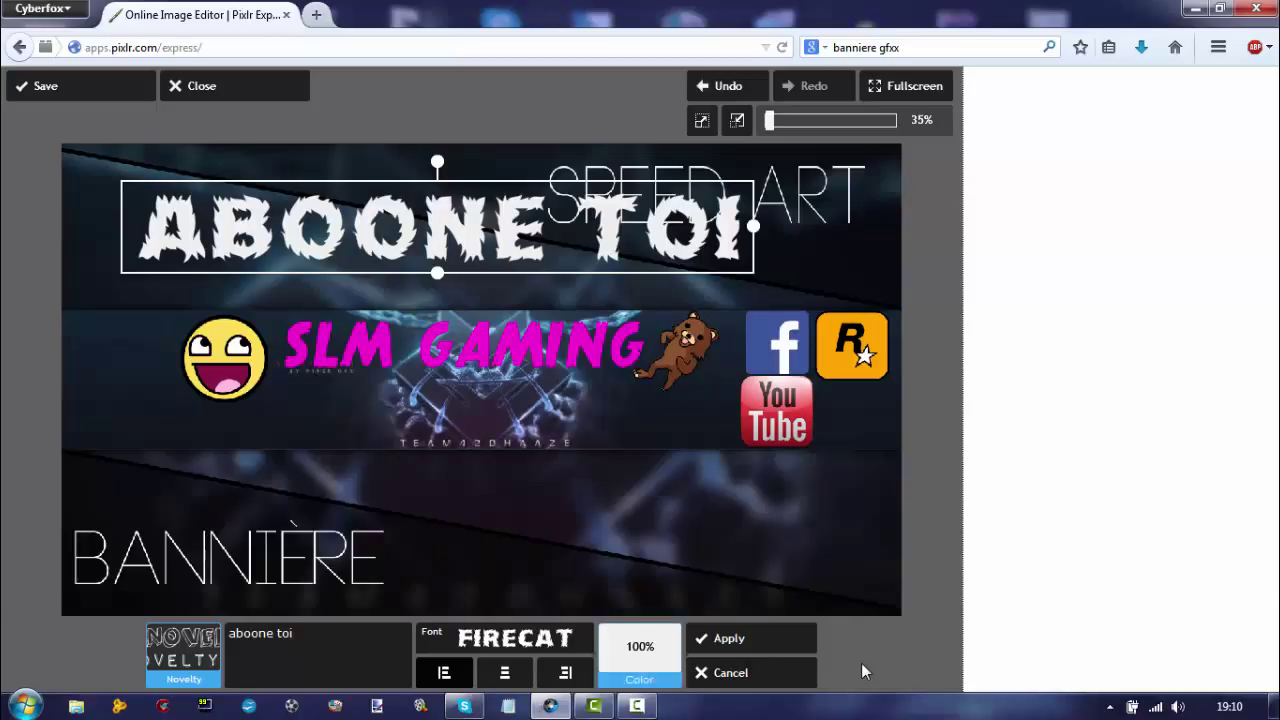
left_click(504, 638)
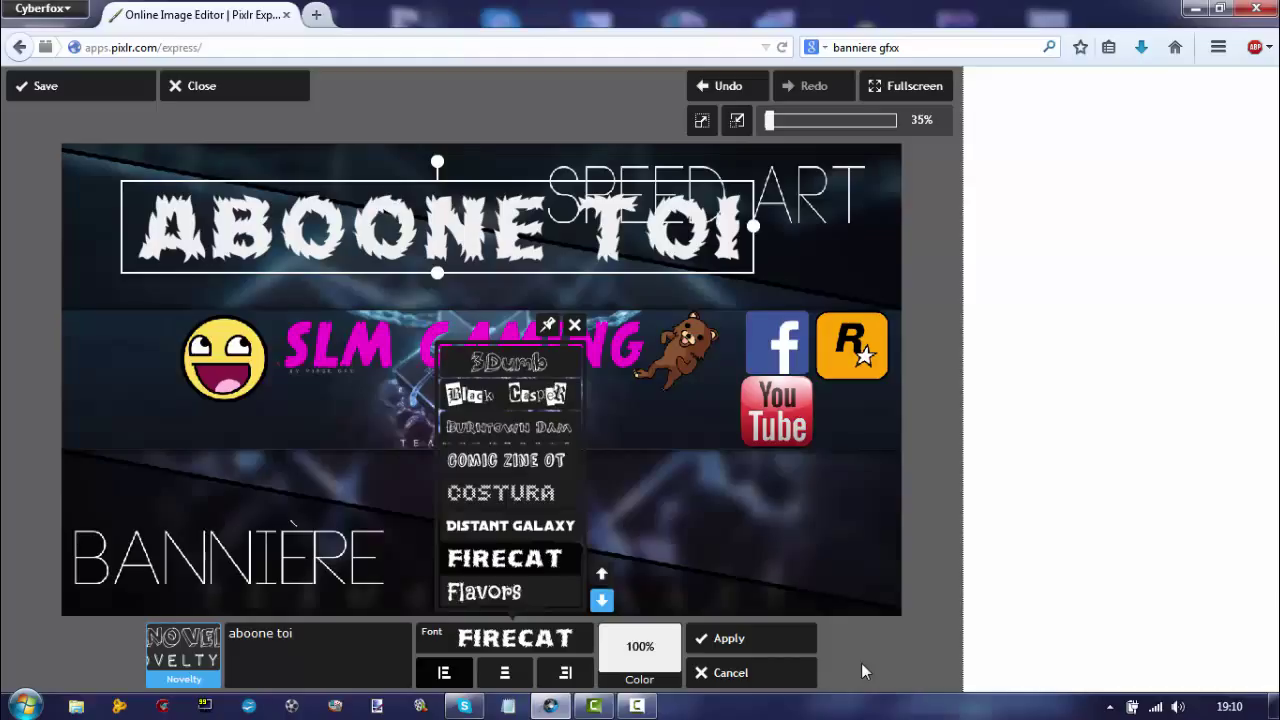
left_click(601, 600)
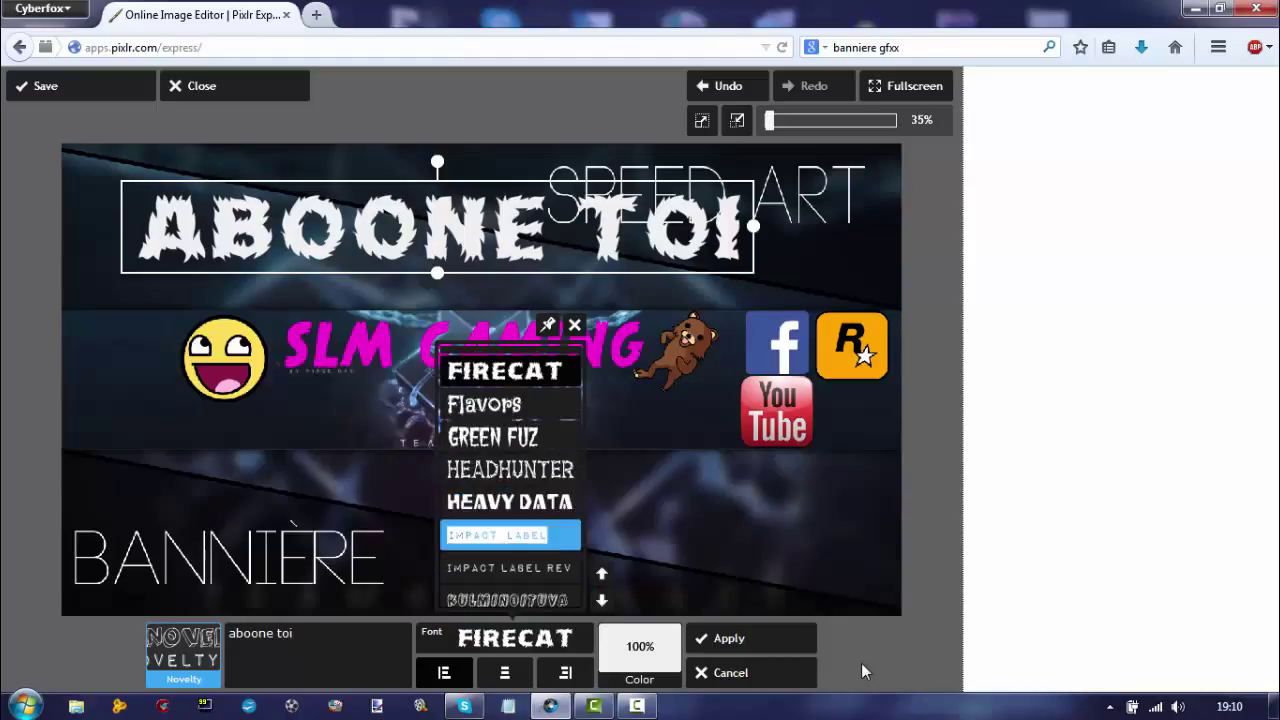
left_click(510, 502)
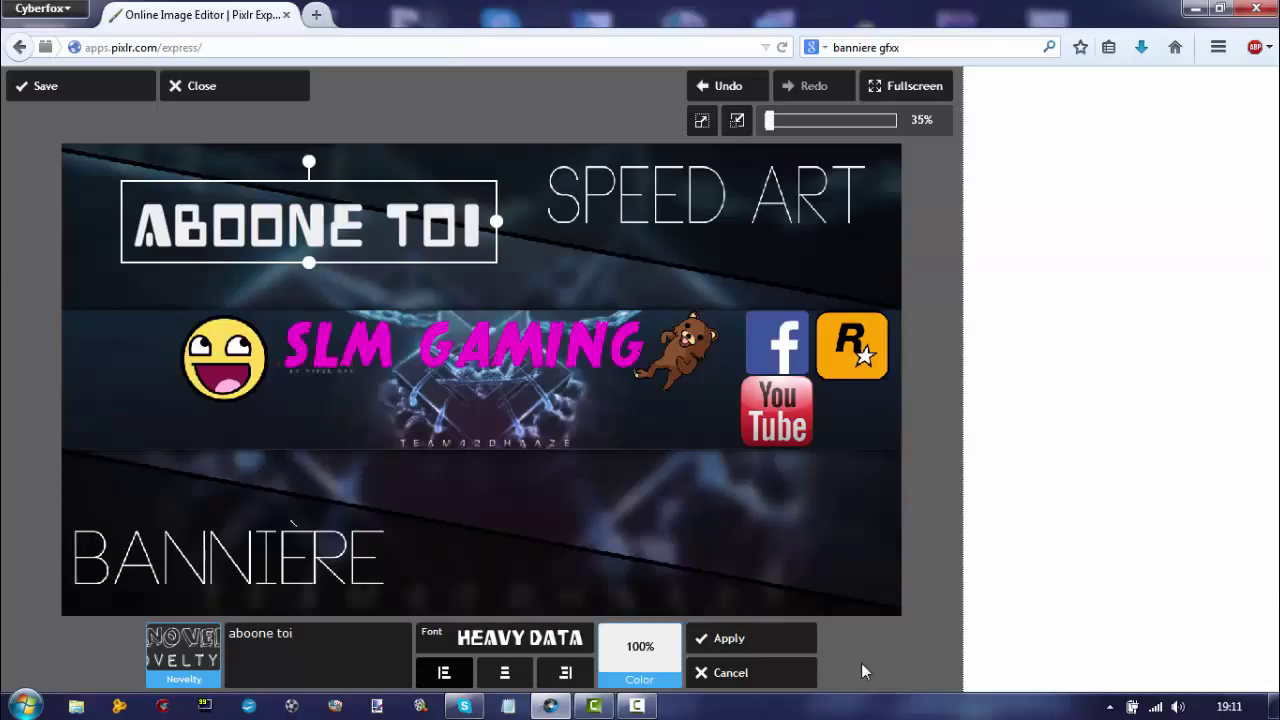
left_click(639, 655)
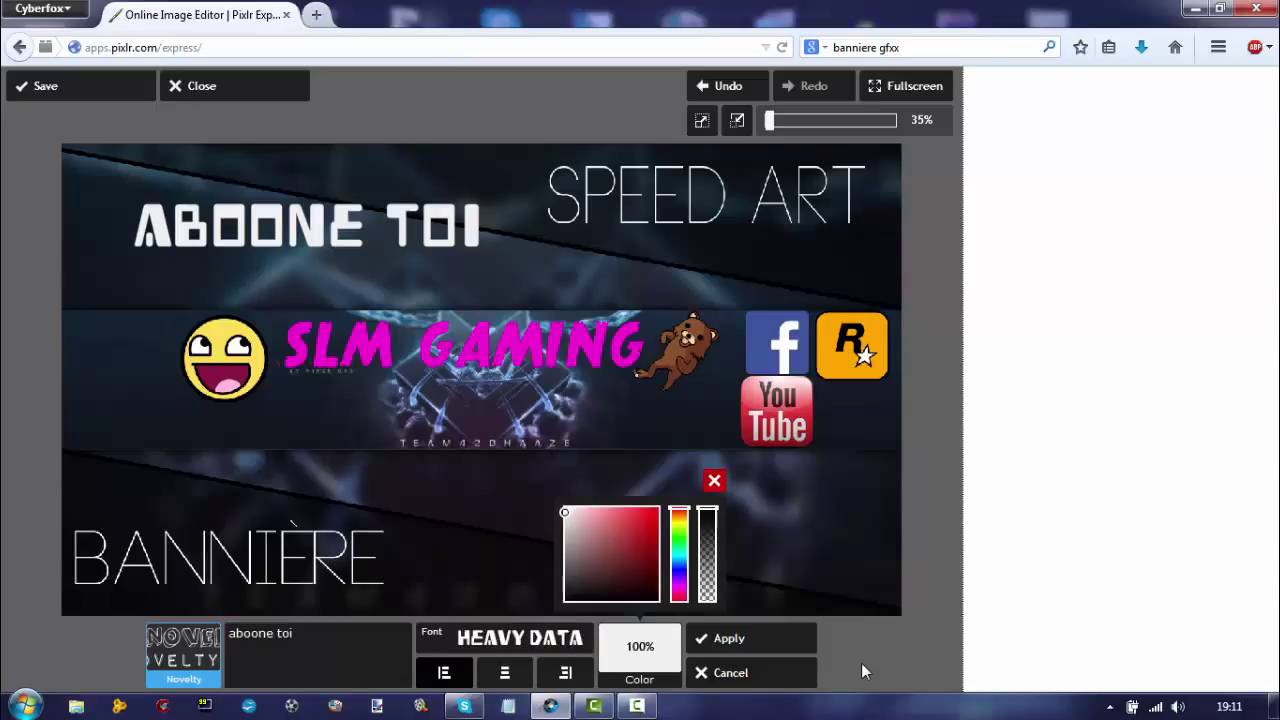
left_click(714, 480)
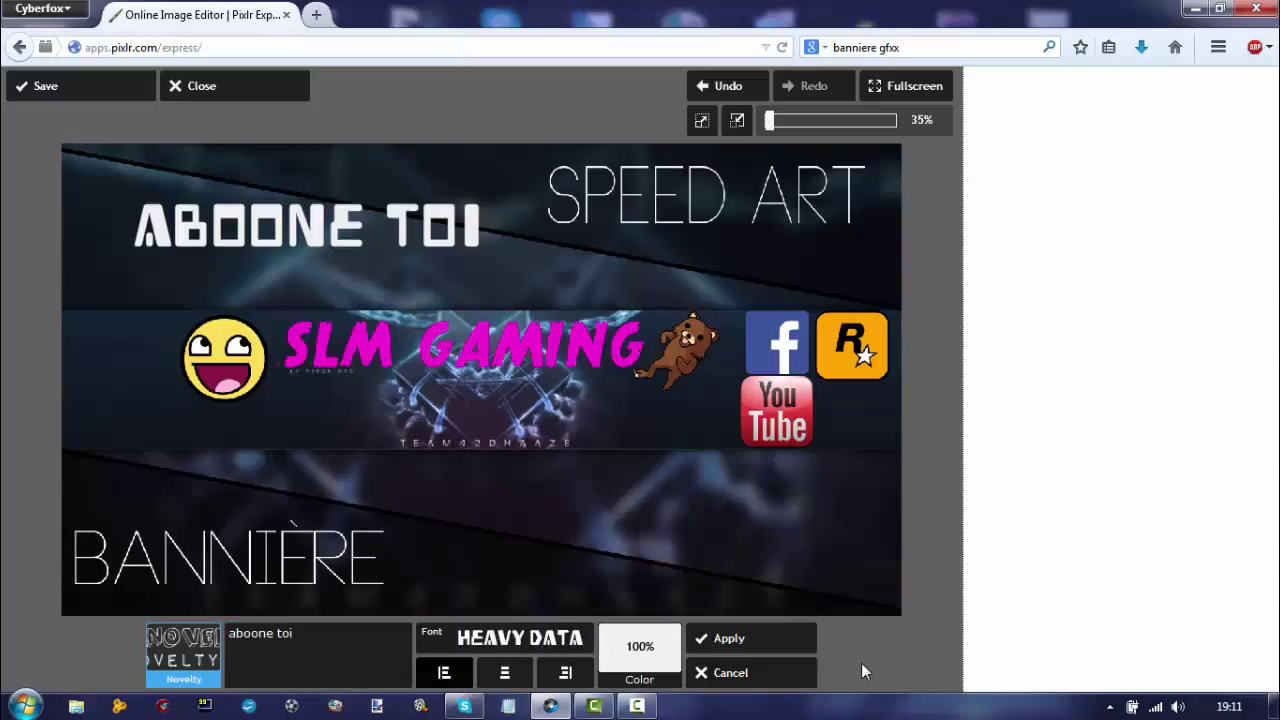
Change the "aboone toi" text's font to Split Ink, then centre it below the SLM GAMING title and shrink it
left_click(505, 637)
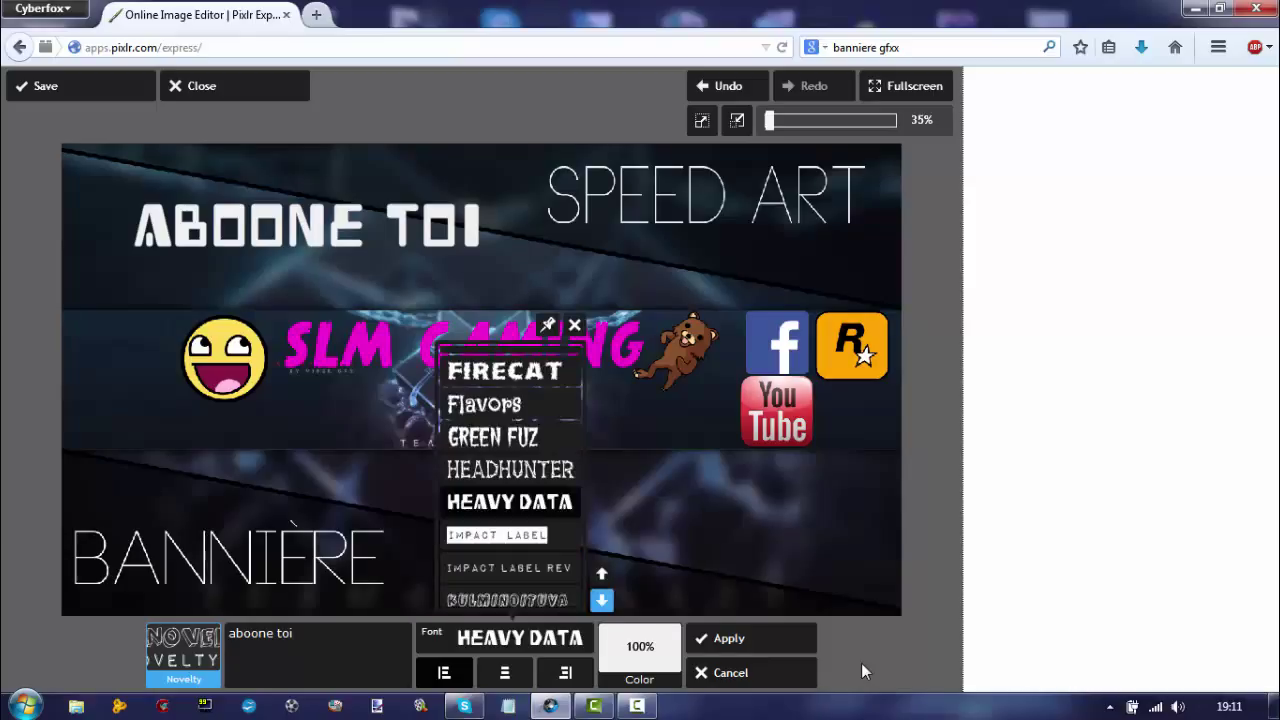
left_click(601, 600)
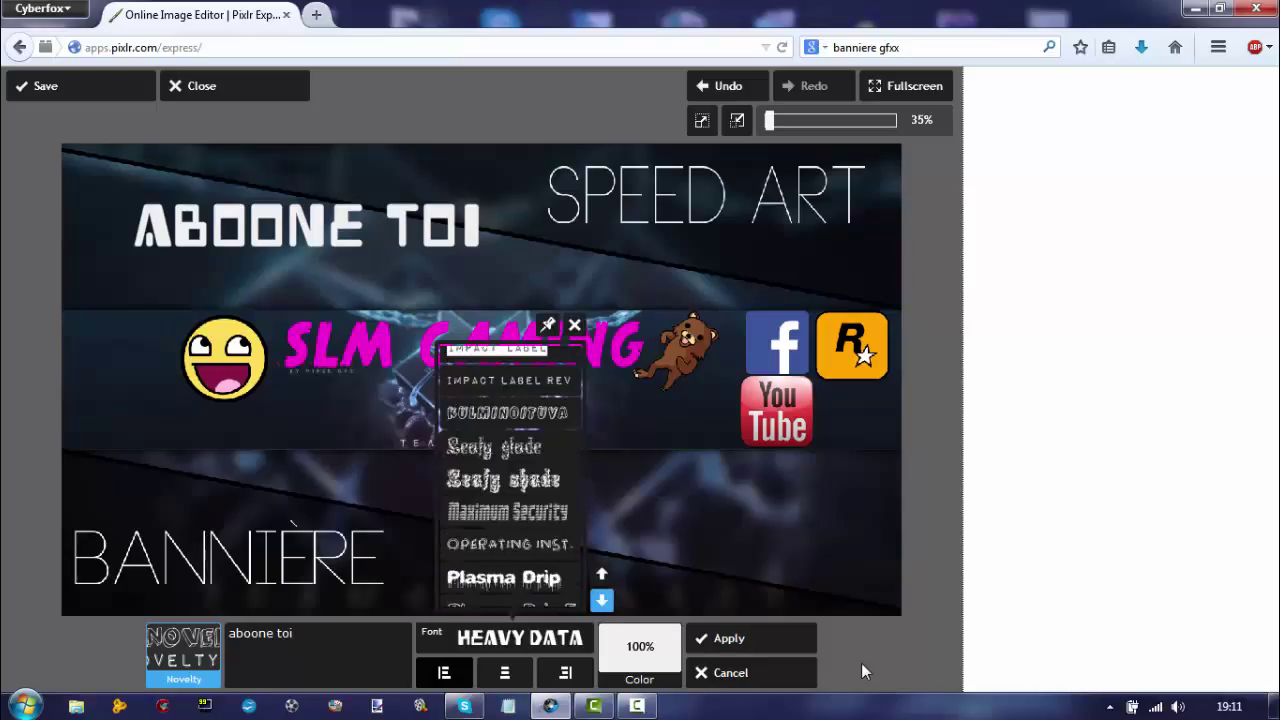
left_click(601, 600)
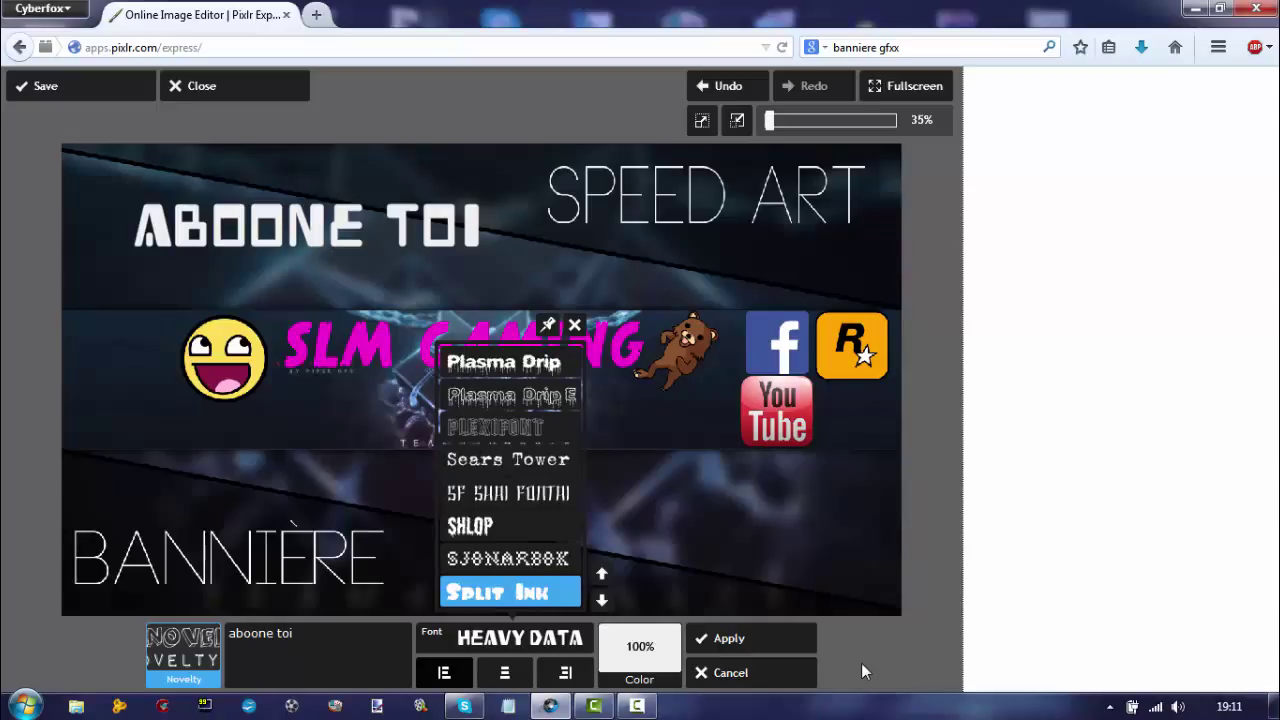
left_click(509, 592)
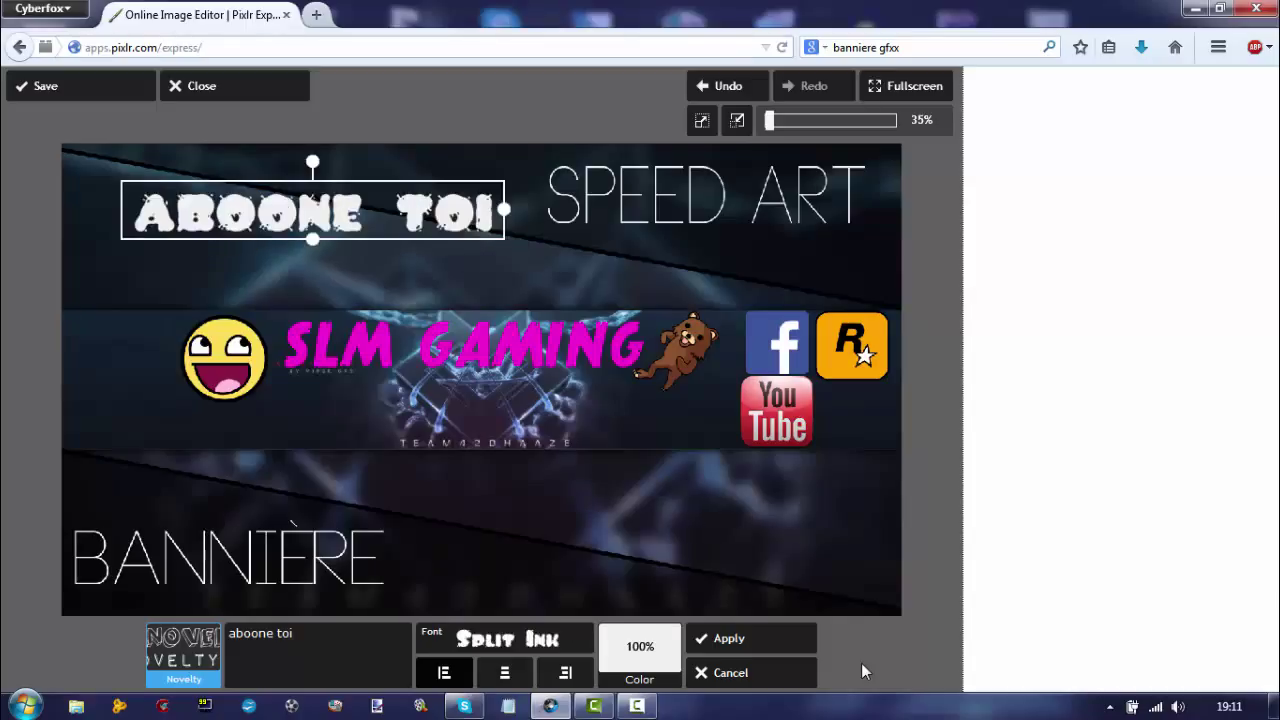
mouse_move(312, 211)
left_mouse_down()
mouse_move(432, 330)
mouse_move(496, 454)
mouse_move(470, 411)
left_mouse_up()
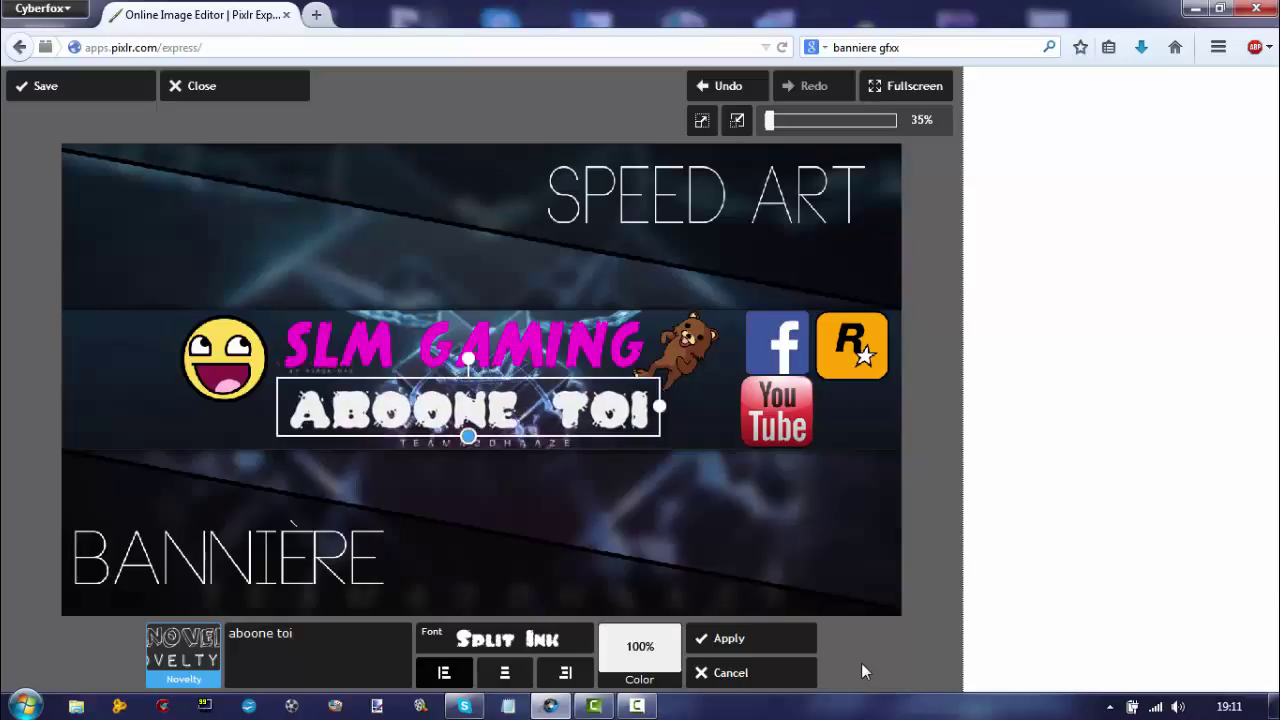
left_click_drag(468, 436, 467, 427)
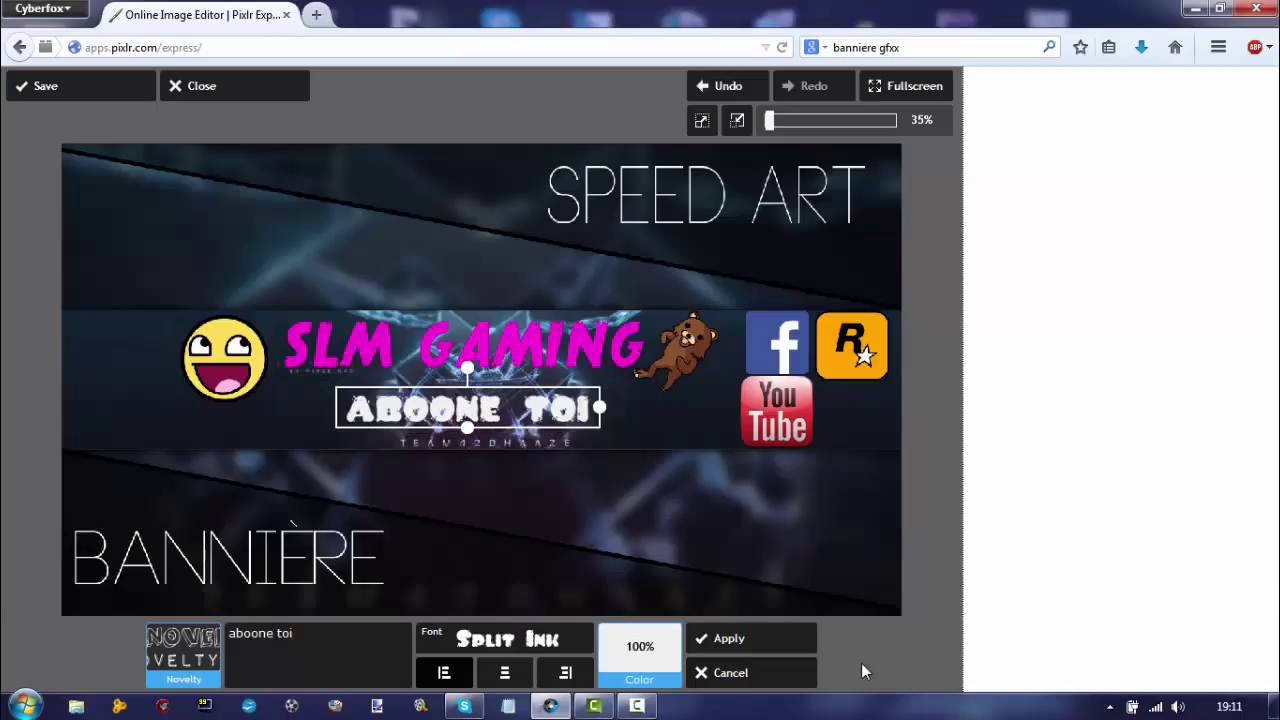
Colour the "aboone toi" text lime green, tilt it slightly counter-clockwise so its end rises, and apply it
left_click(639, 654)
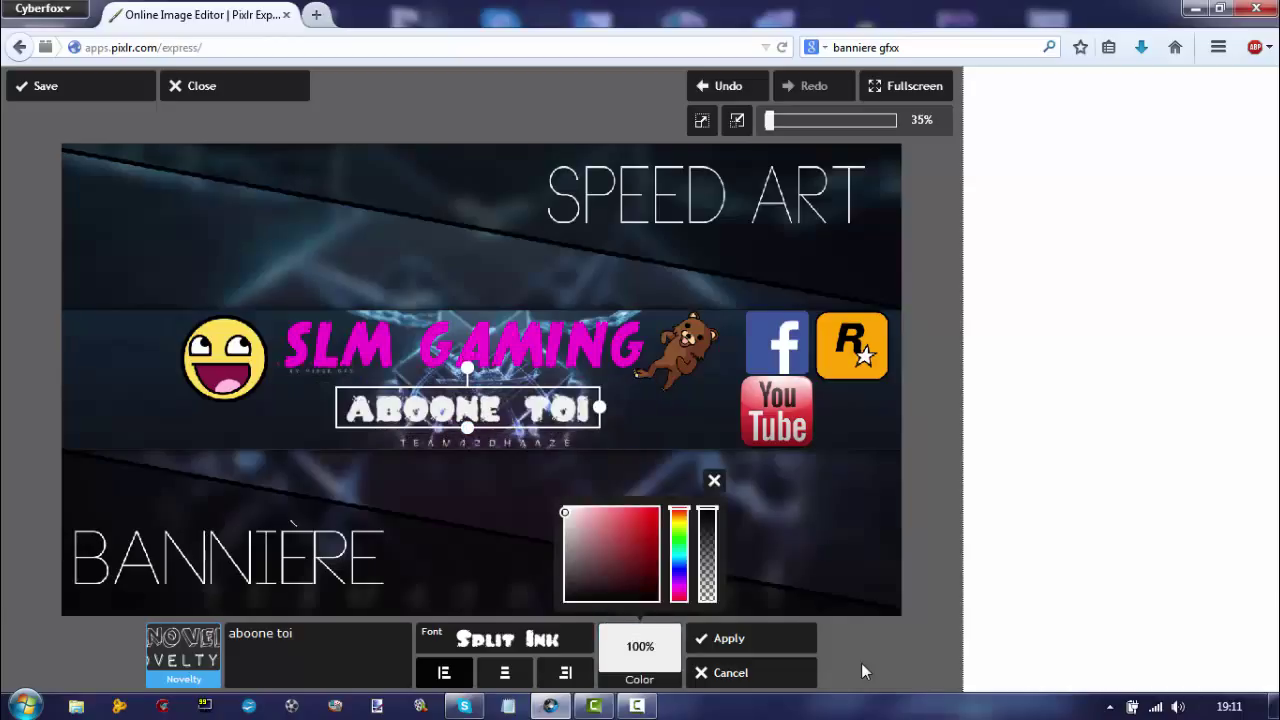
left_click(658, 513)
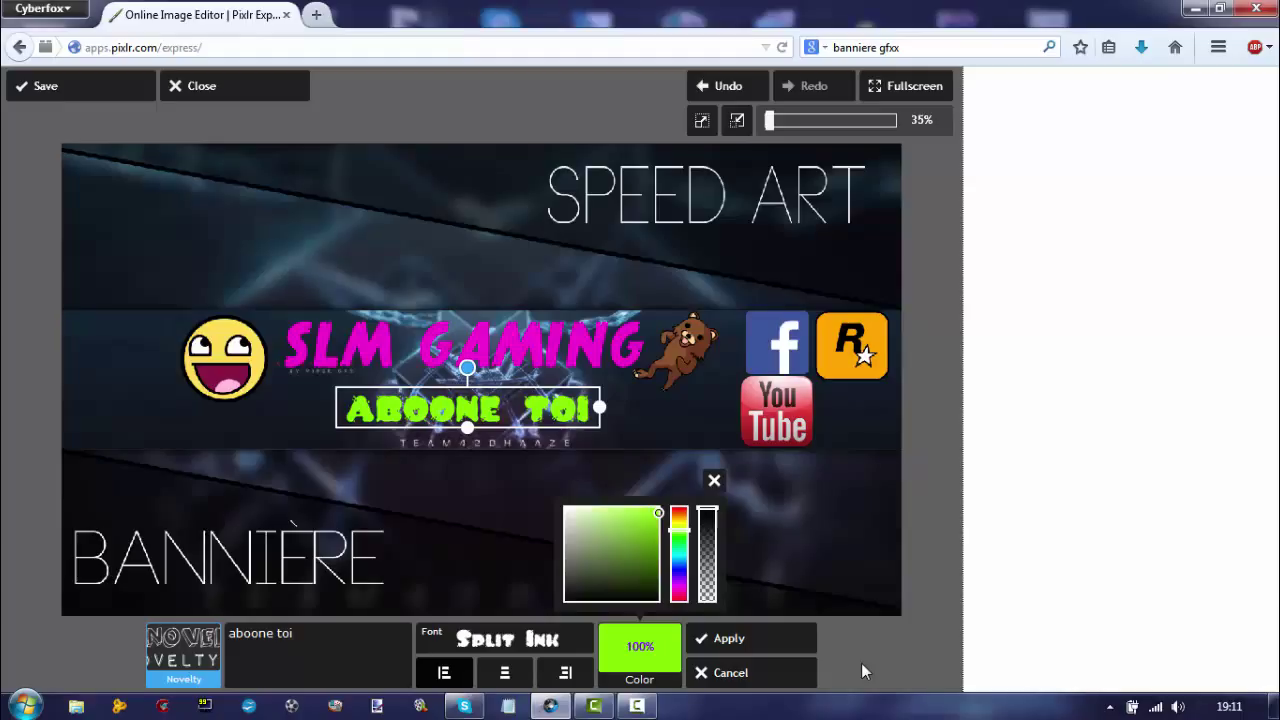
left_click_drag(467, 368, 458, 369)
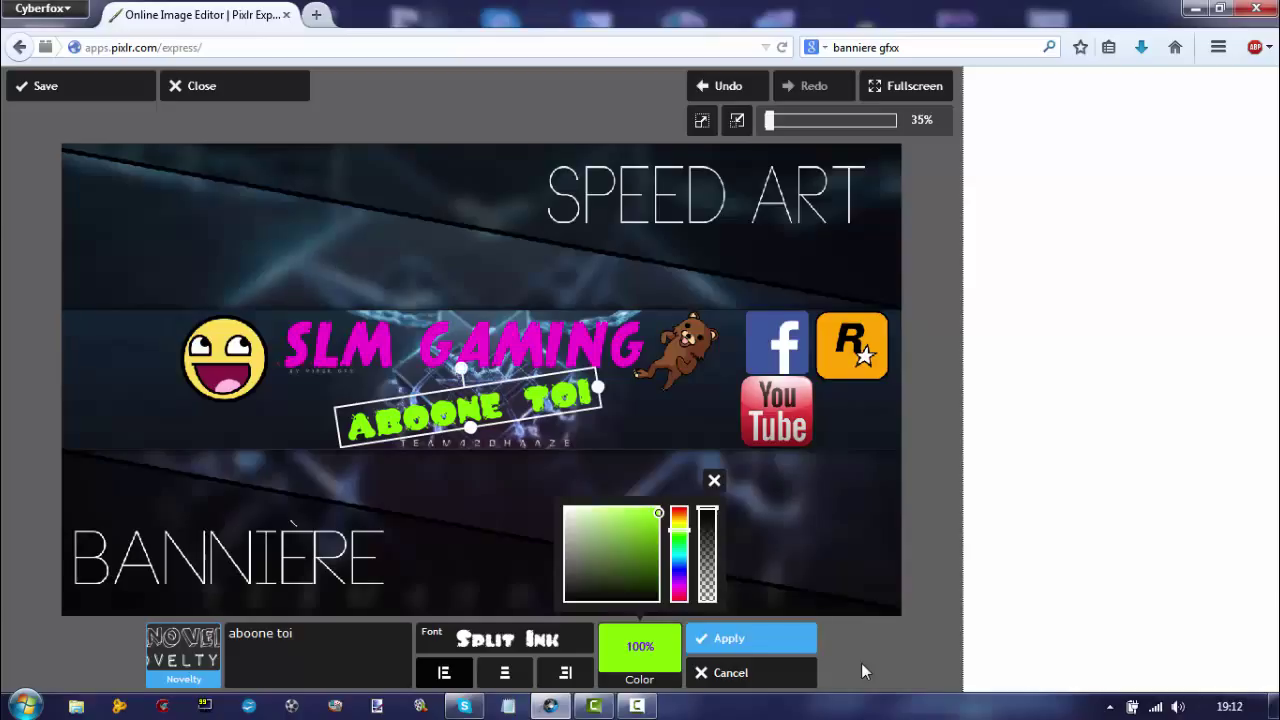
key("Return")
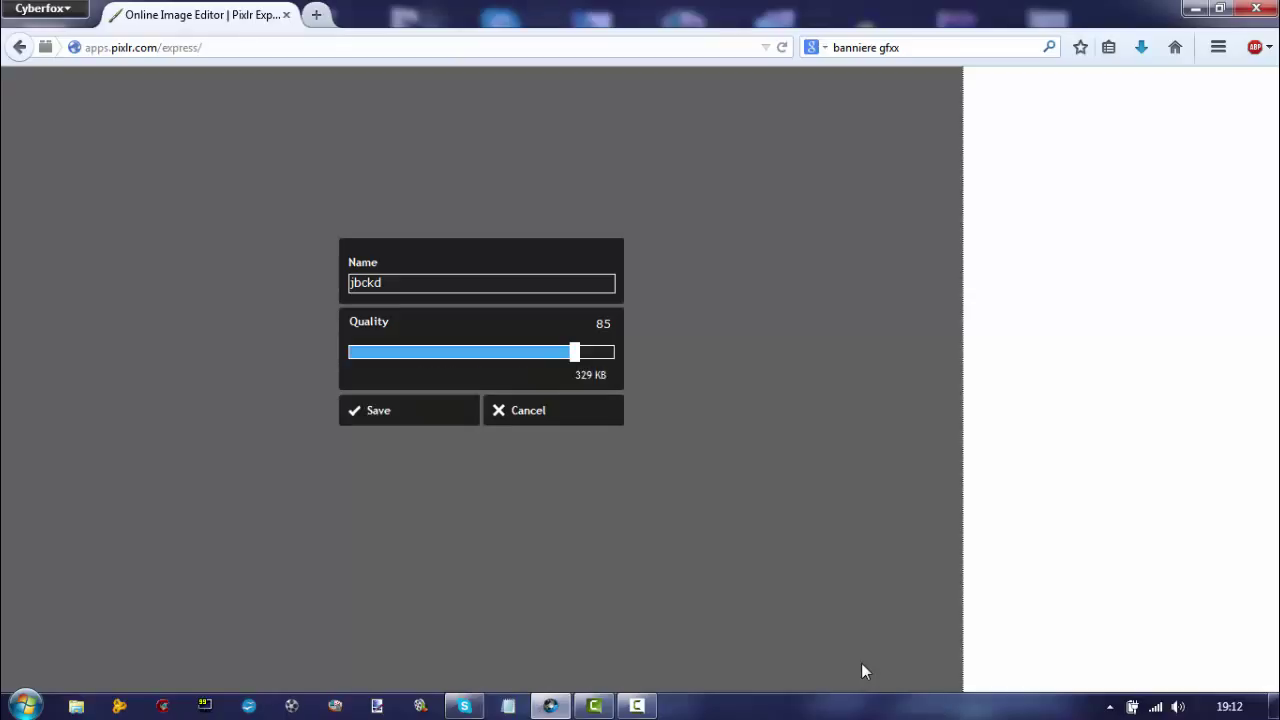
Save the banner at quality 100 as jbckd.jpg in the "photo pour banniere ou logo ou miniture" folder, replacing the existing file
key("End")
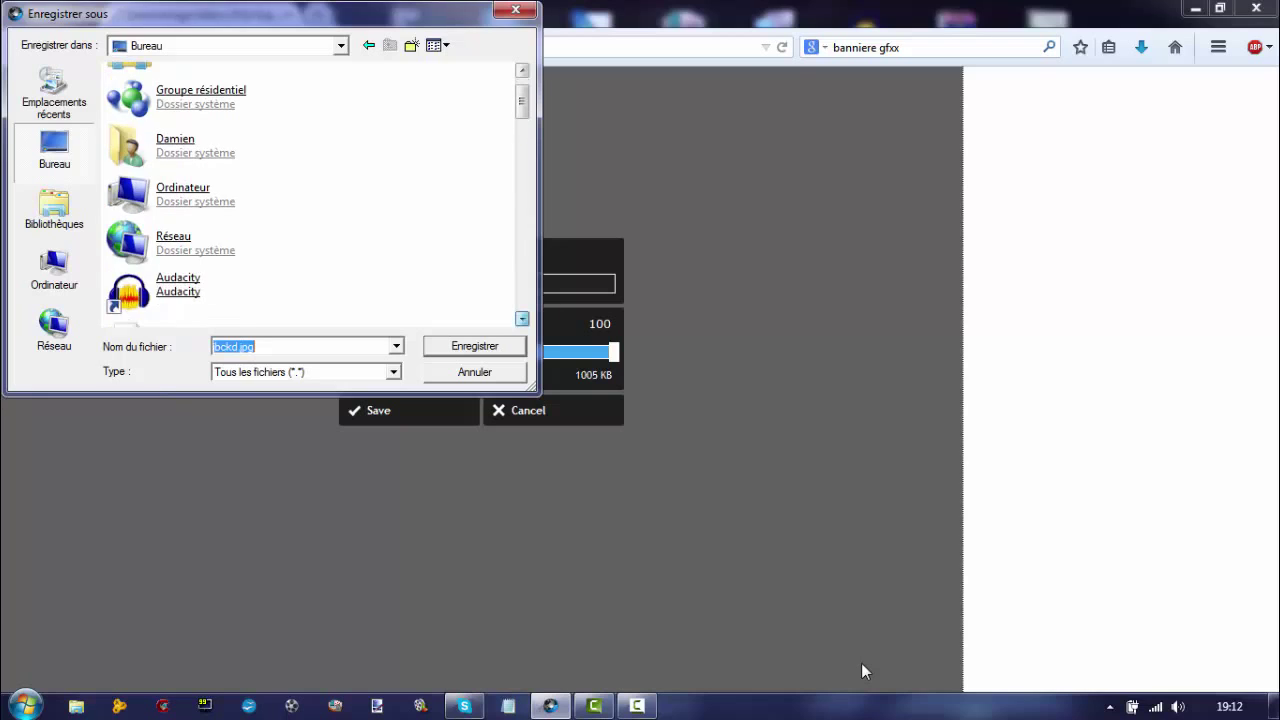
scroll(310, 195, "down", 3)
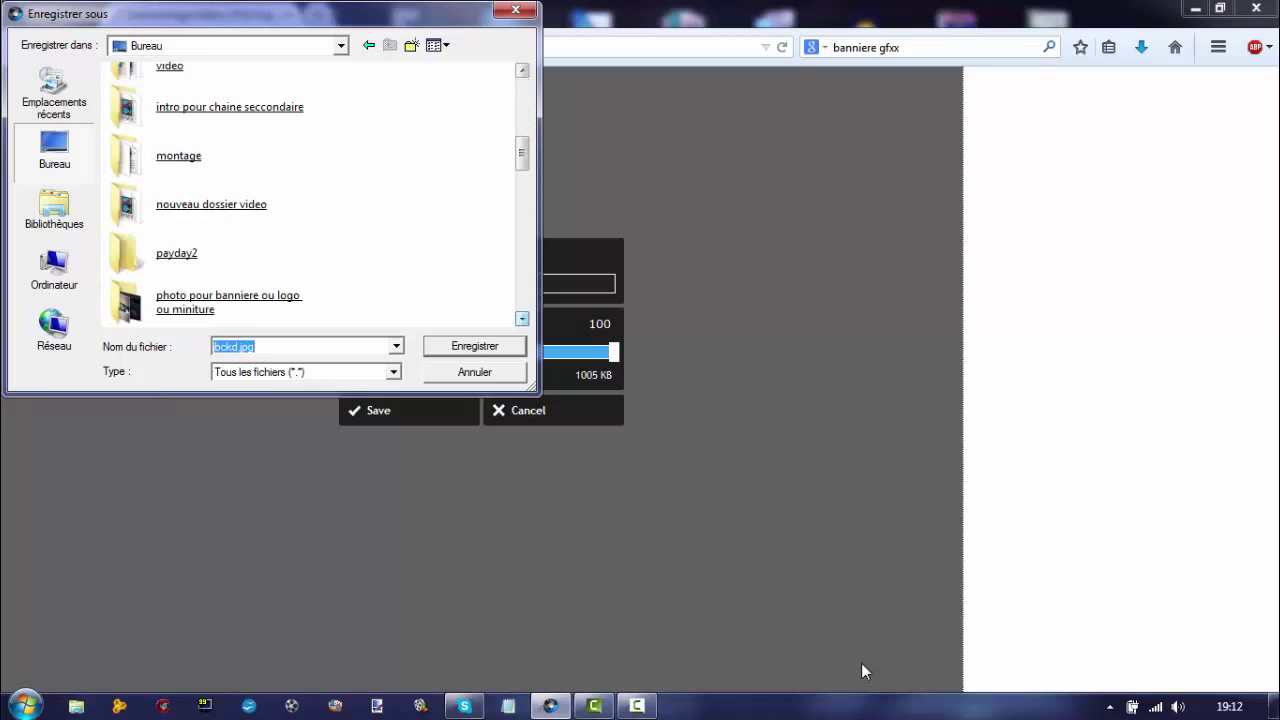
left_click(207, 301)
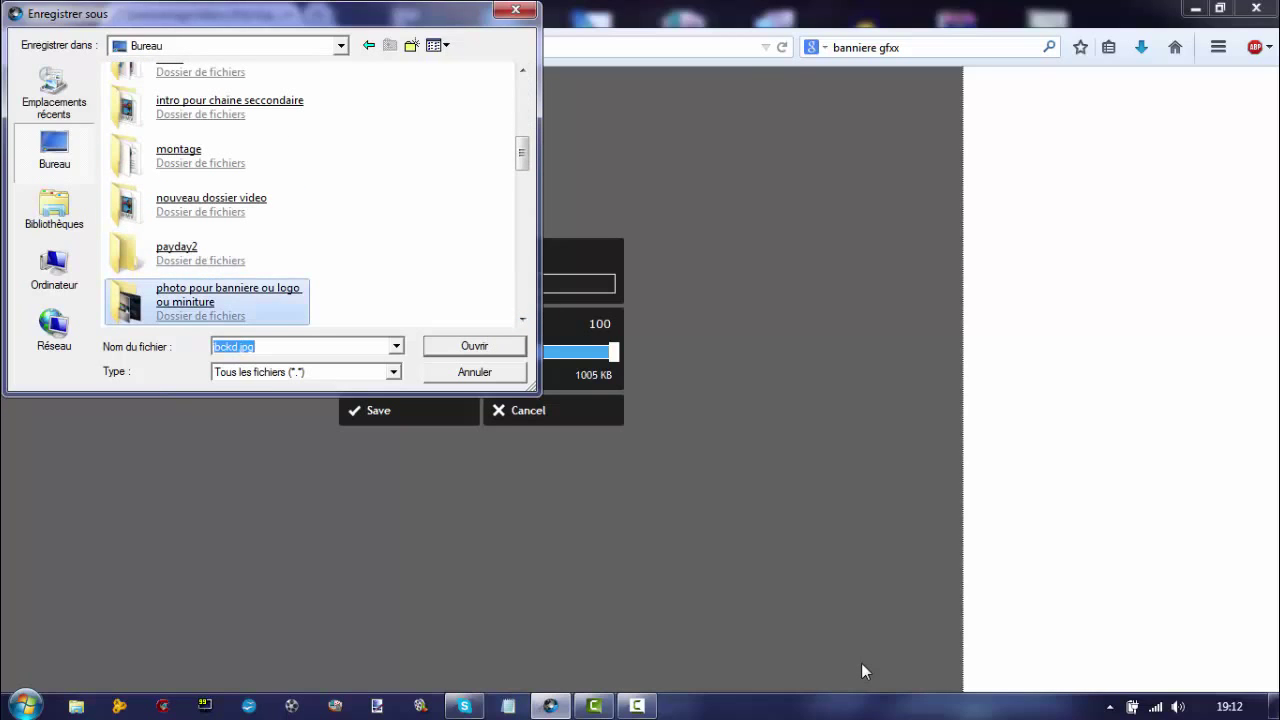
key("Return")
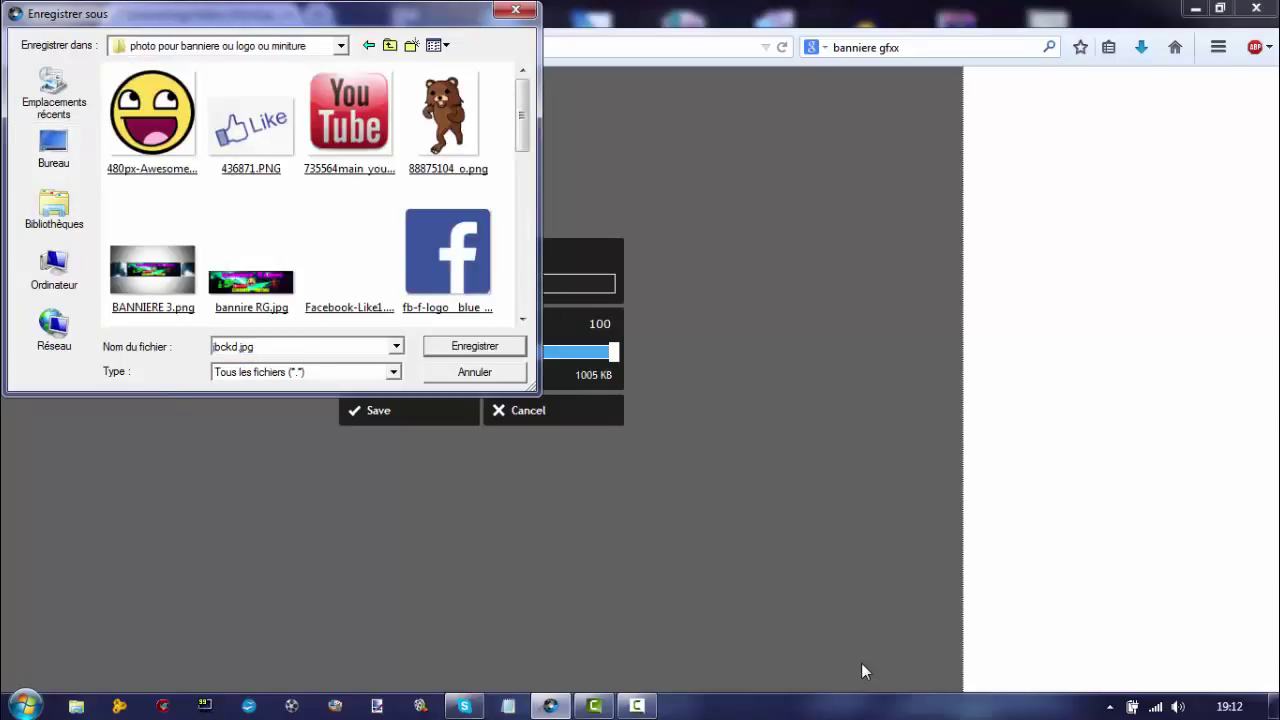
key("Return")
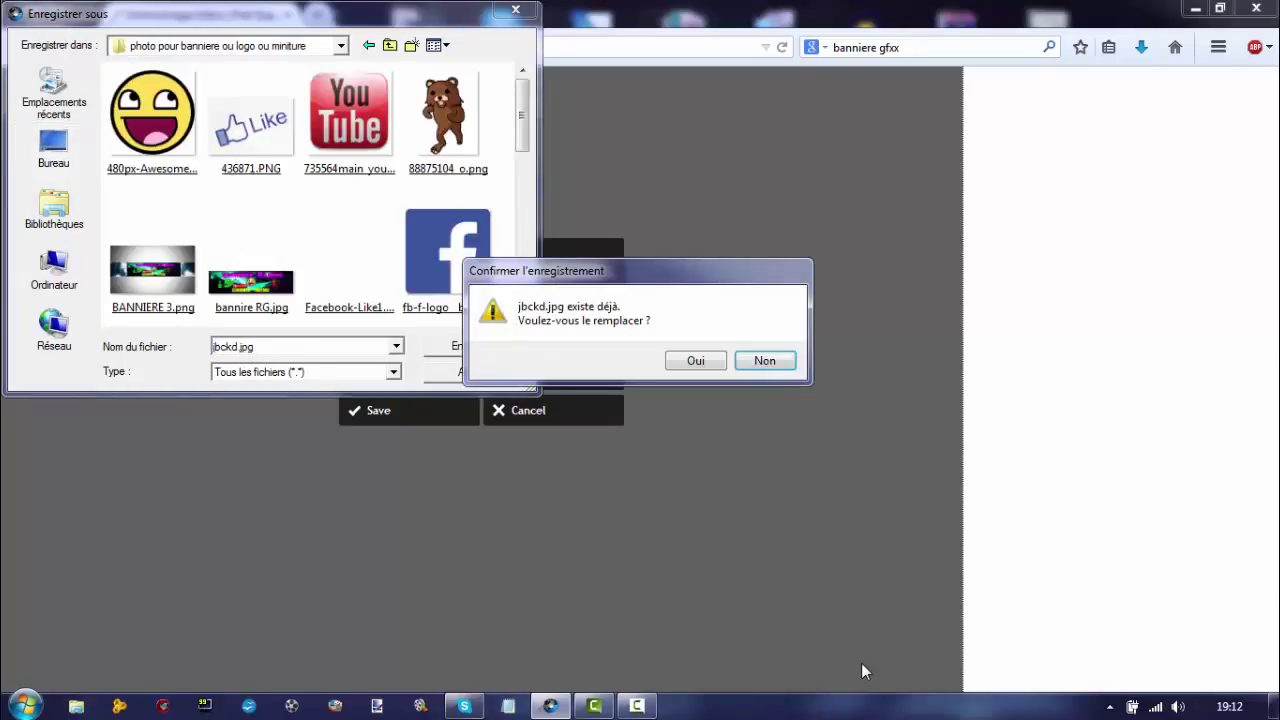
key("Left")
key("Return")
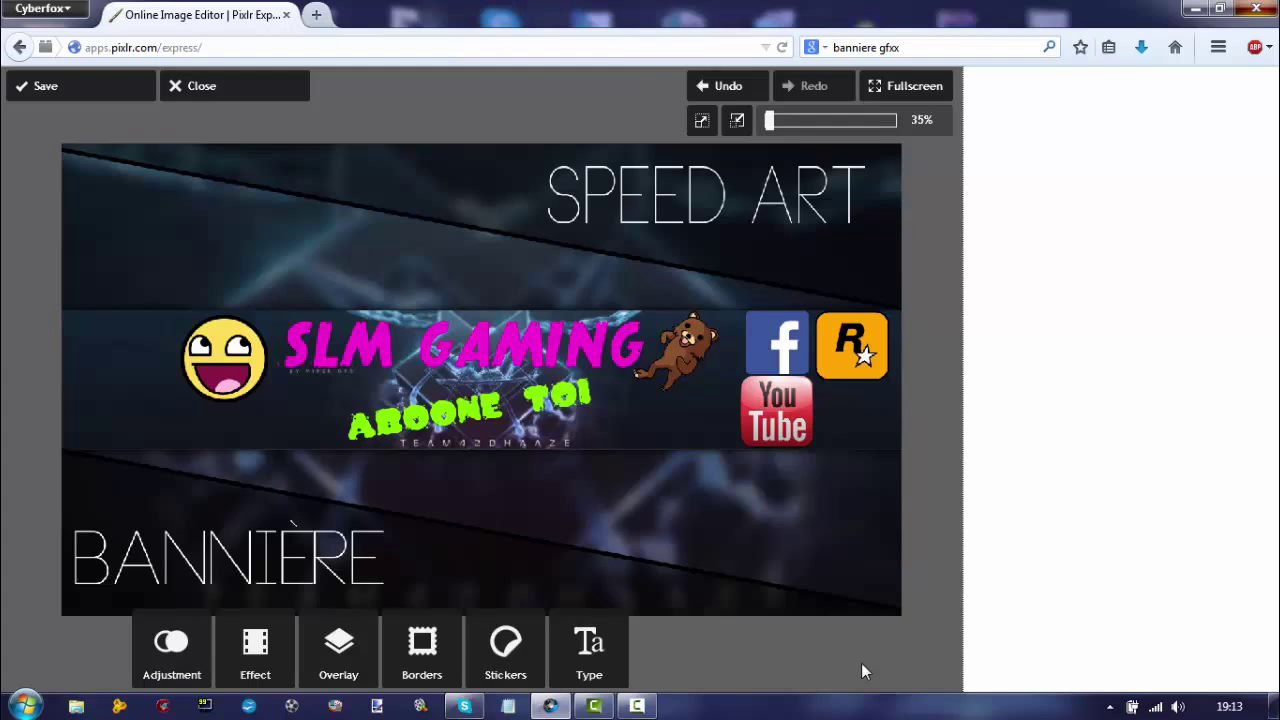
Close the browser, open the "photo pour banniere ou logo ou miniture" folder in Windows Explorer, and move its window higher
key("alt+F4")
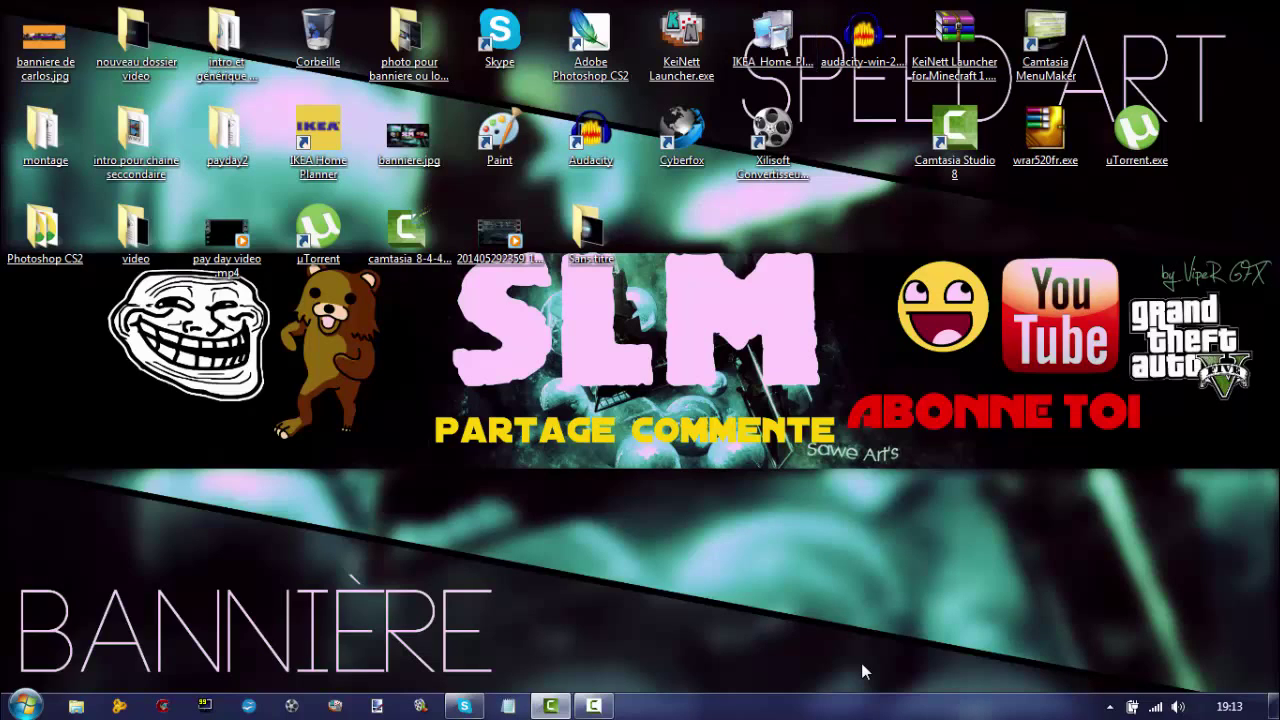
key("Right")
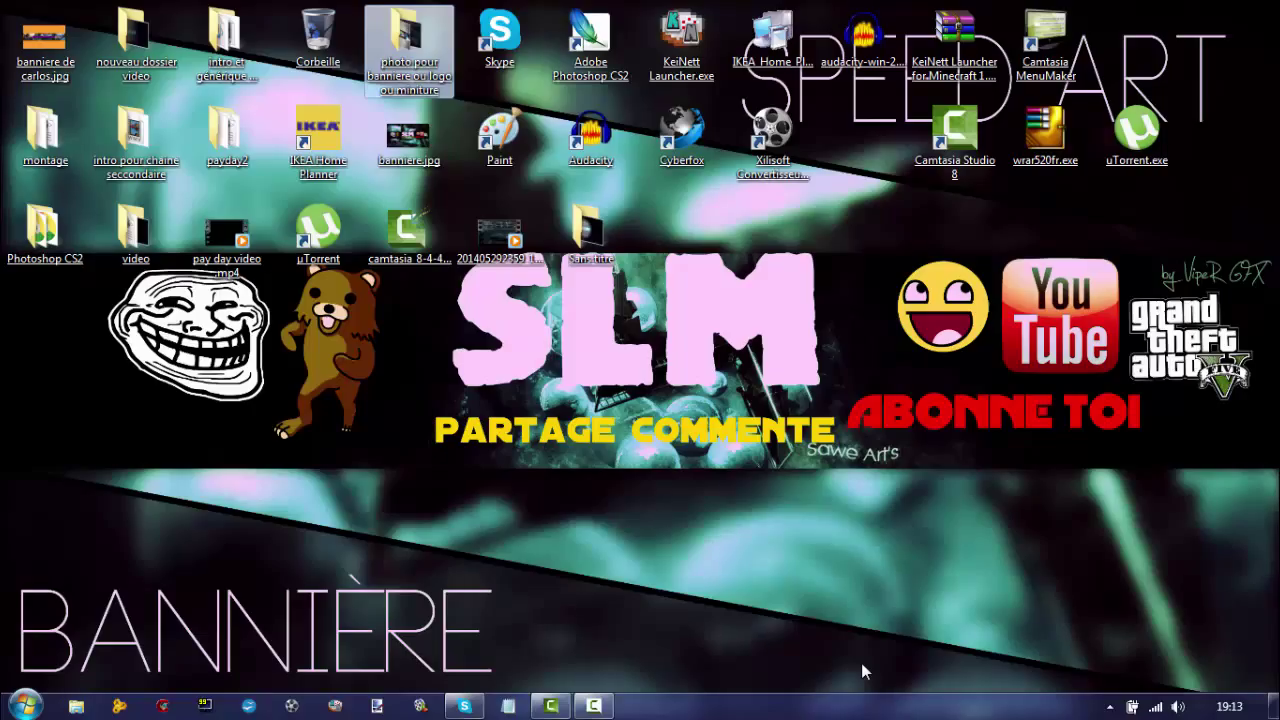
left_click(865, 672)
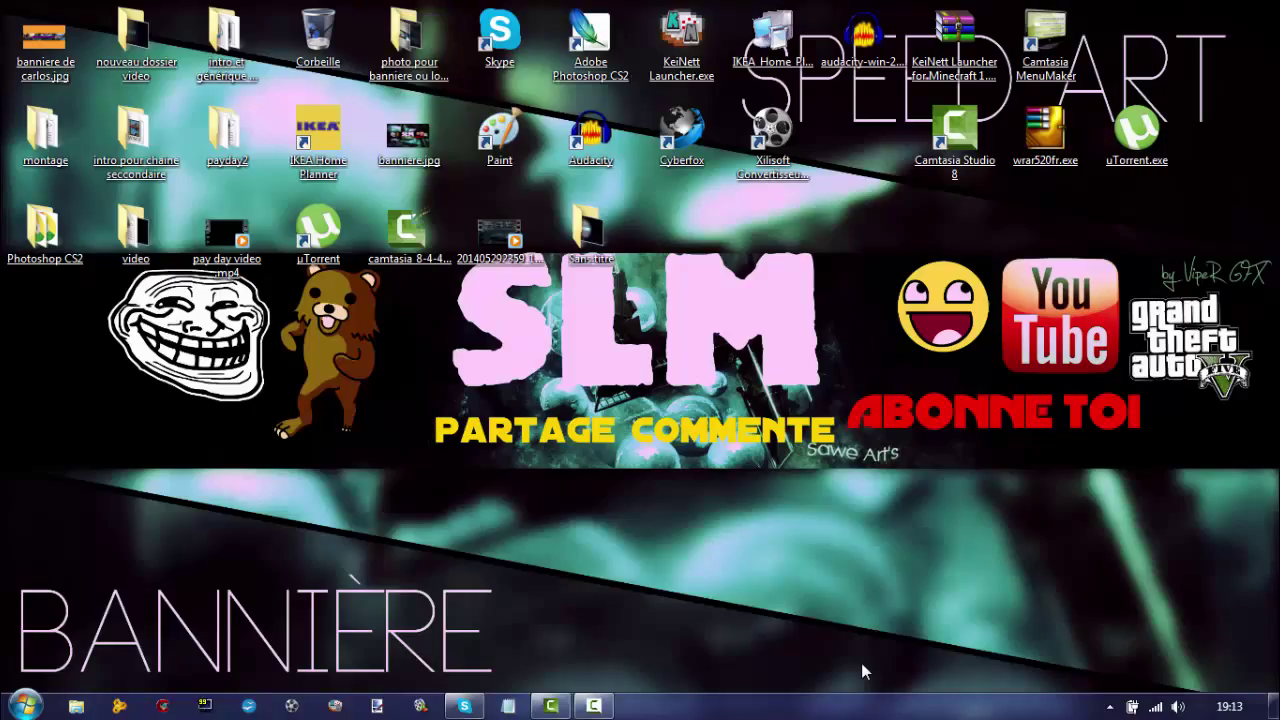
key("super+e")
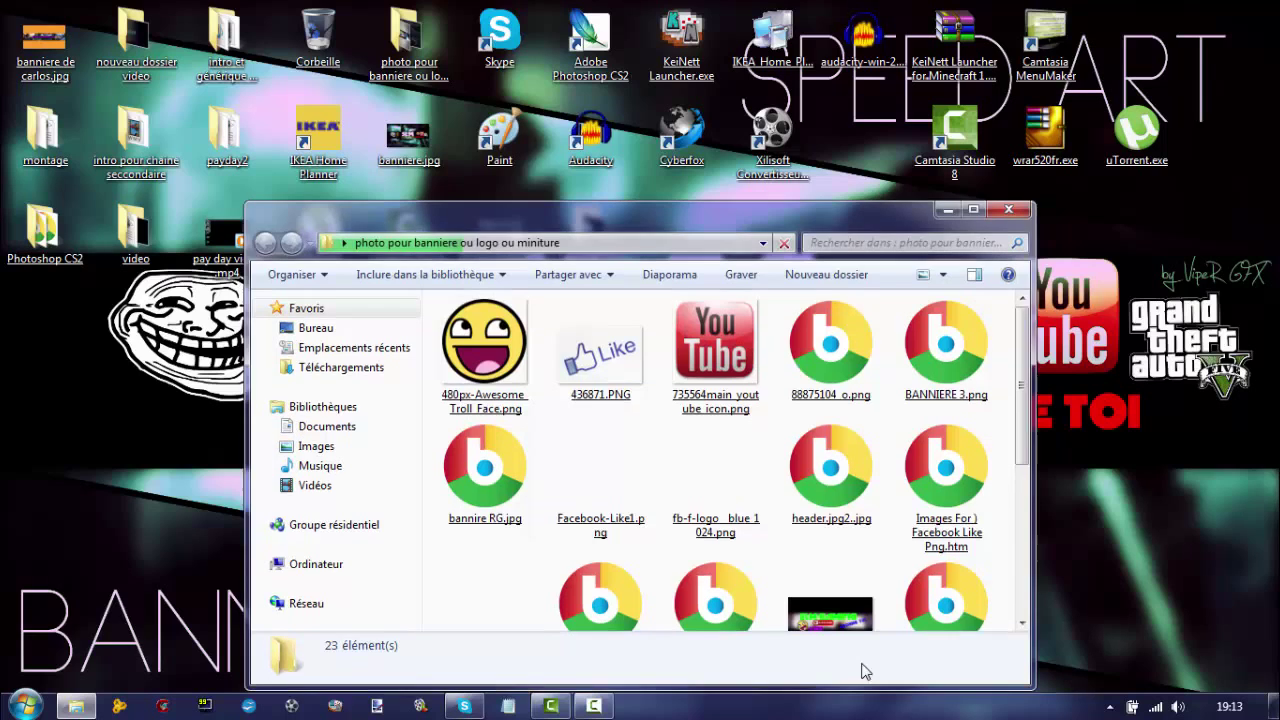
left_click_drag(640, 212, 558, 102)
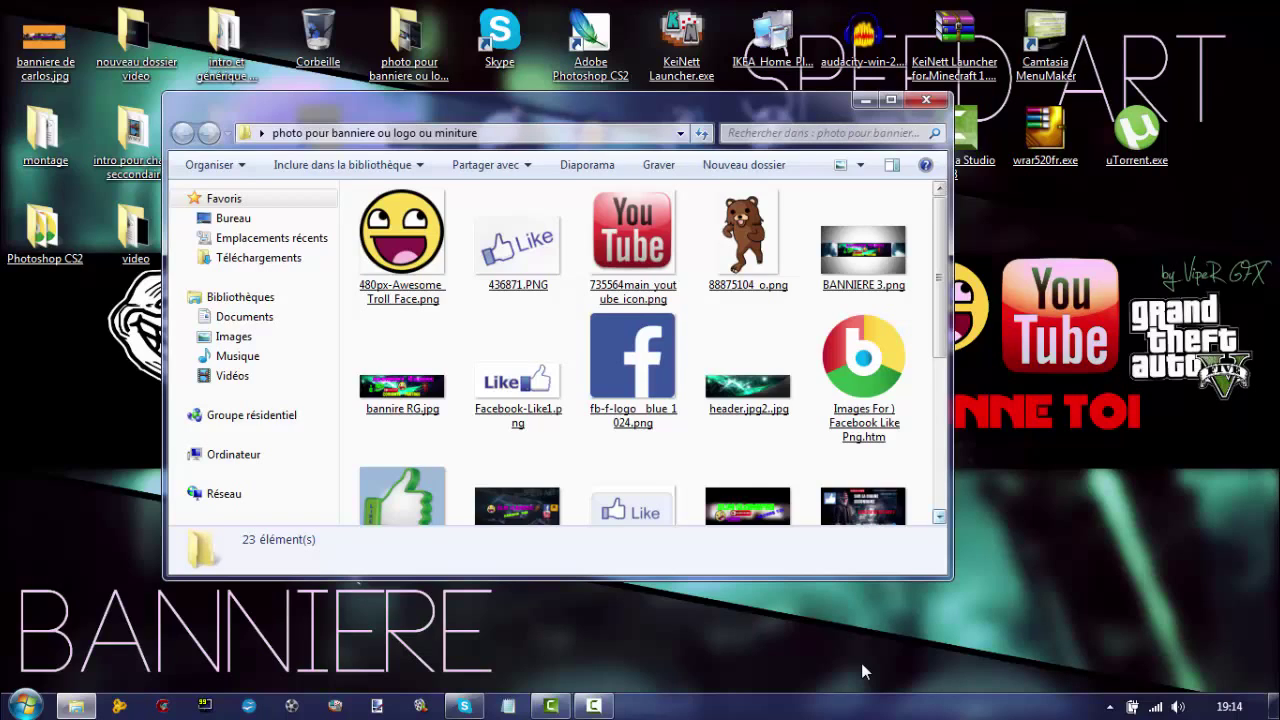
Find maxresdefault.jpg in the folder and open it with a program other than its default browser
scroll(865, 672, "down", 1)
scroll(865, 672, "down", 3)
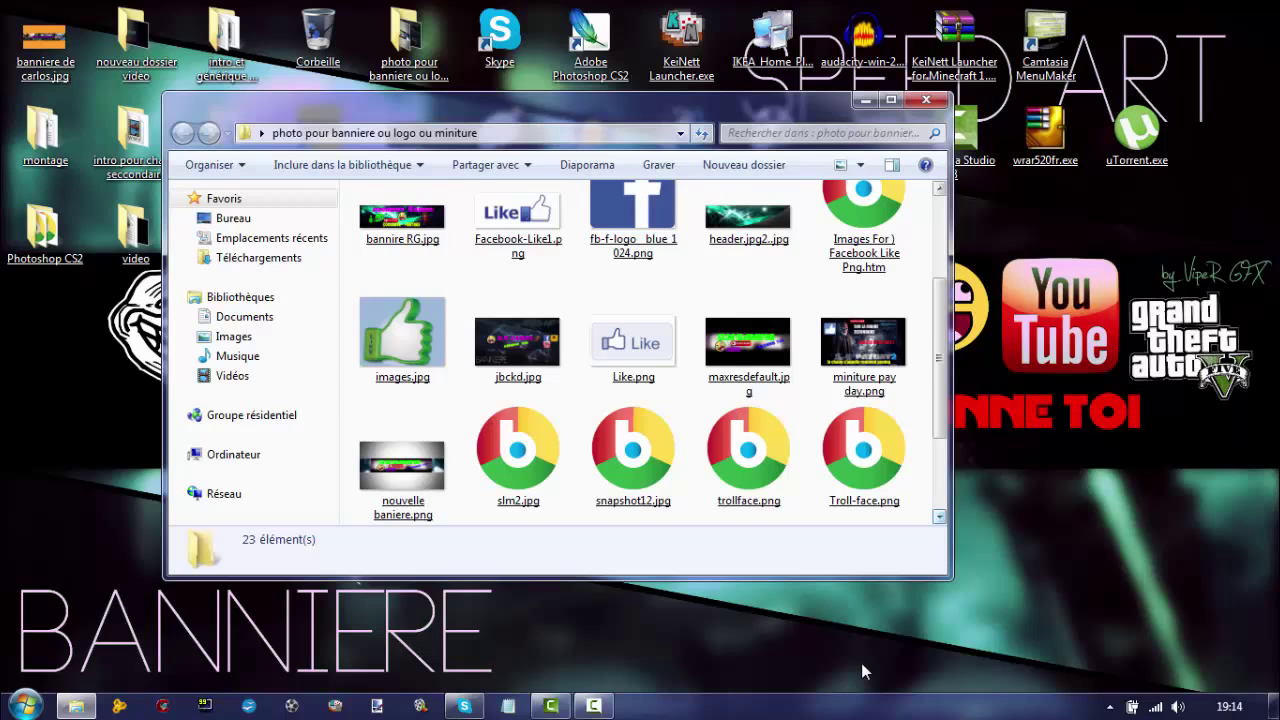
scroll(865, 672, "down", 3)
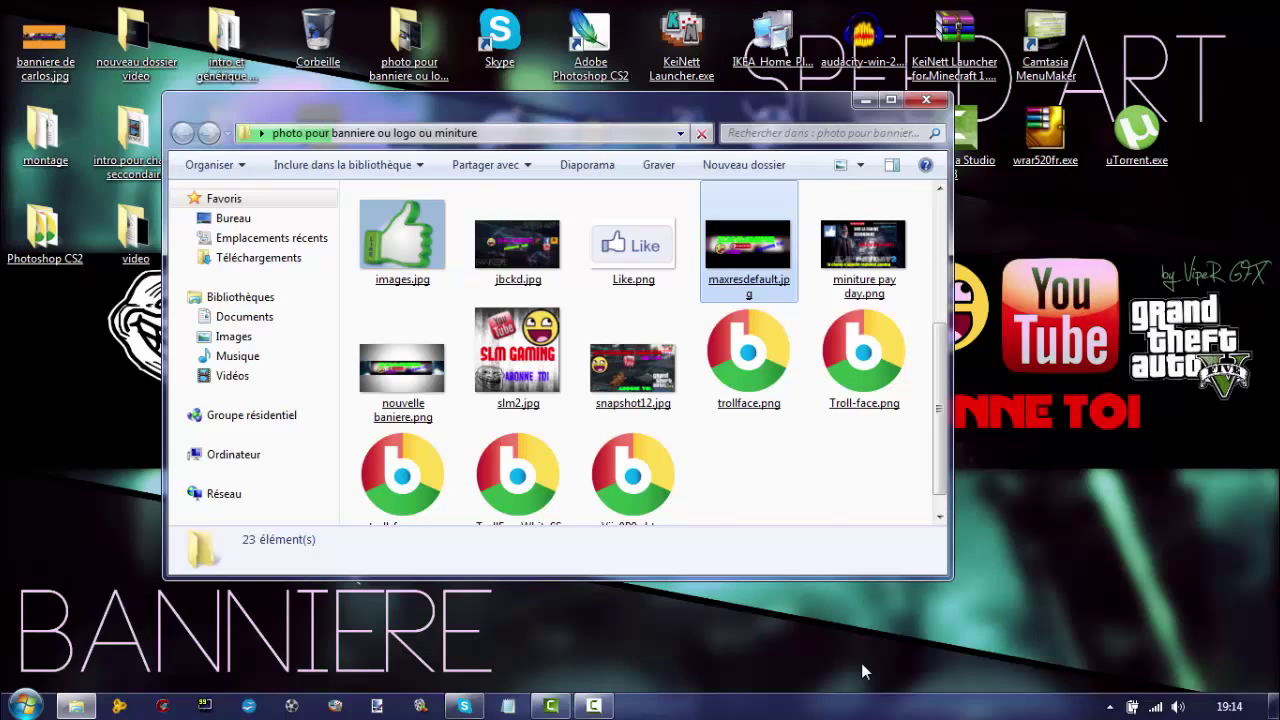
key("Menu")
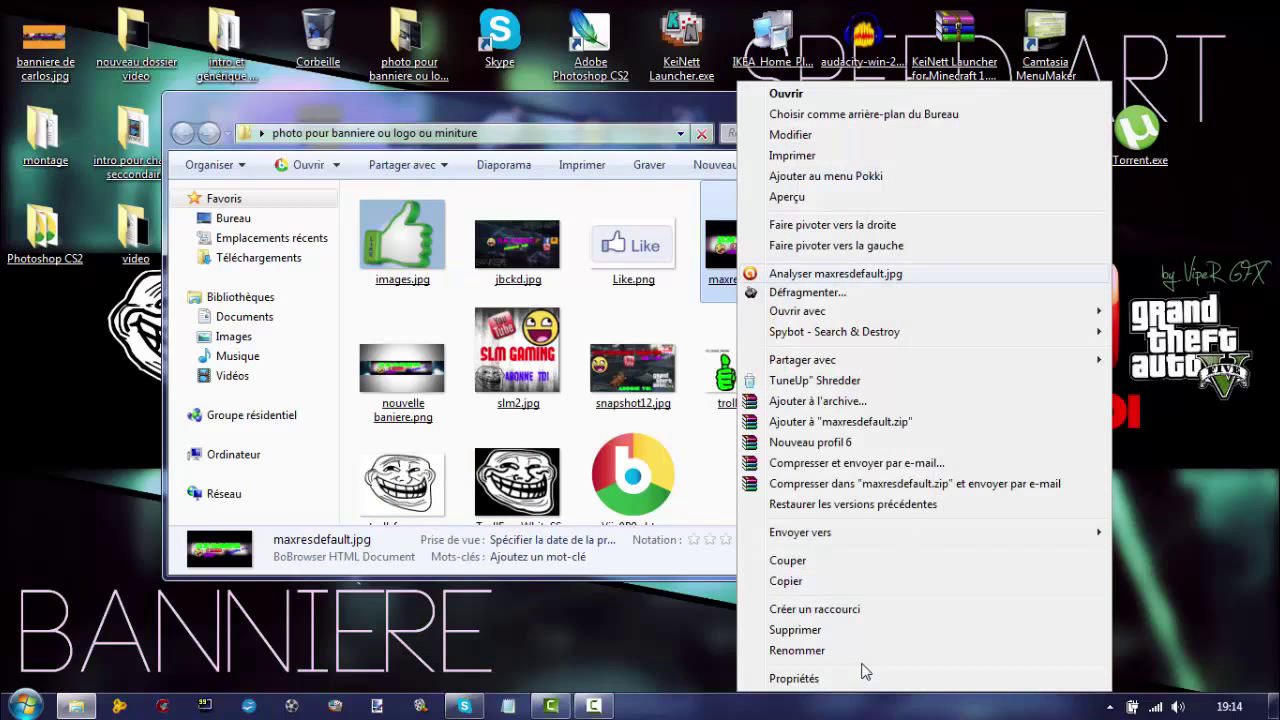
key("p")
key("Up")
key("Up")
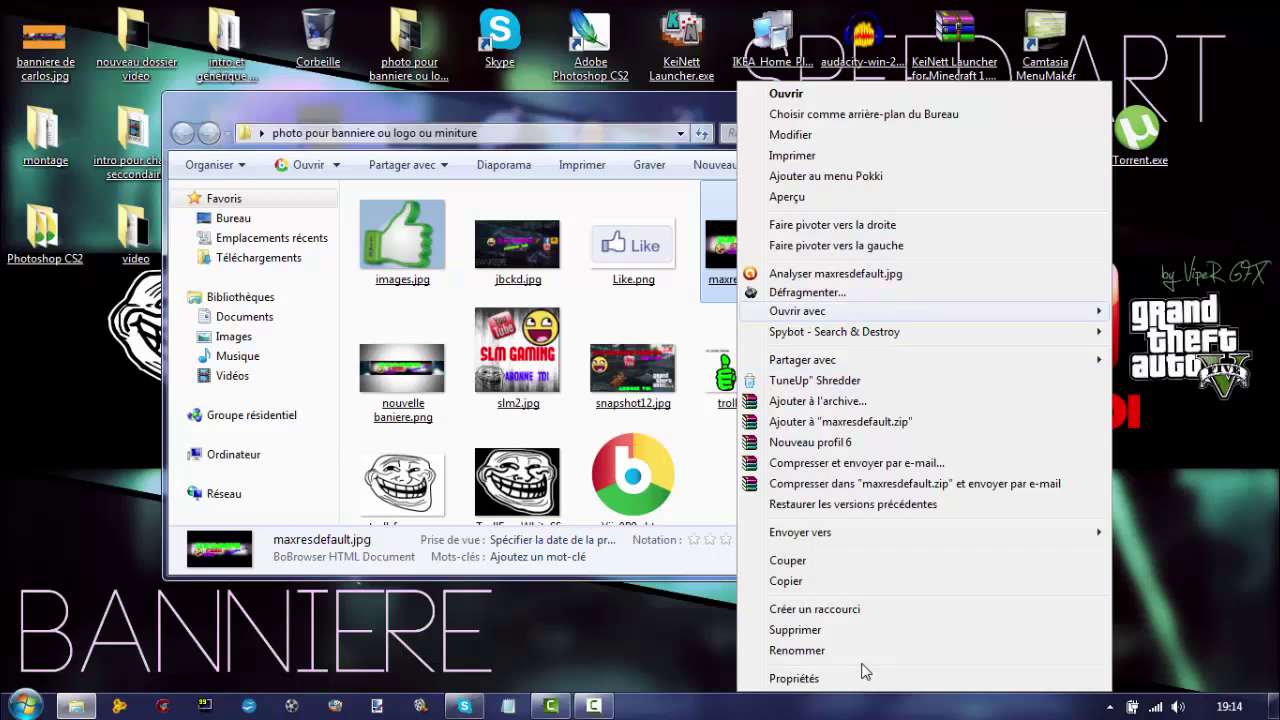
key("Right")
key("Up")
key("Up")
key("Up")
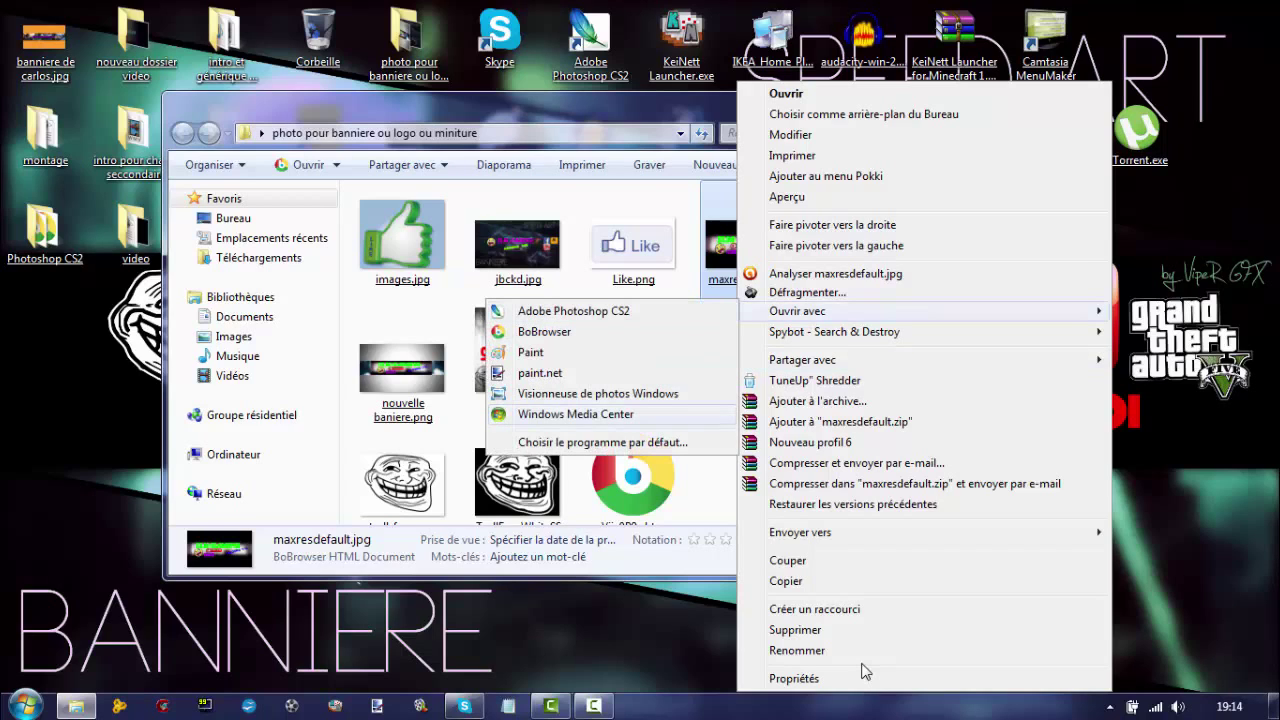
key("Return")
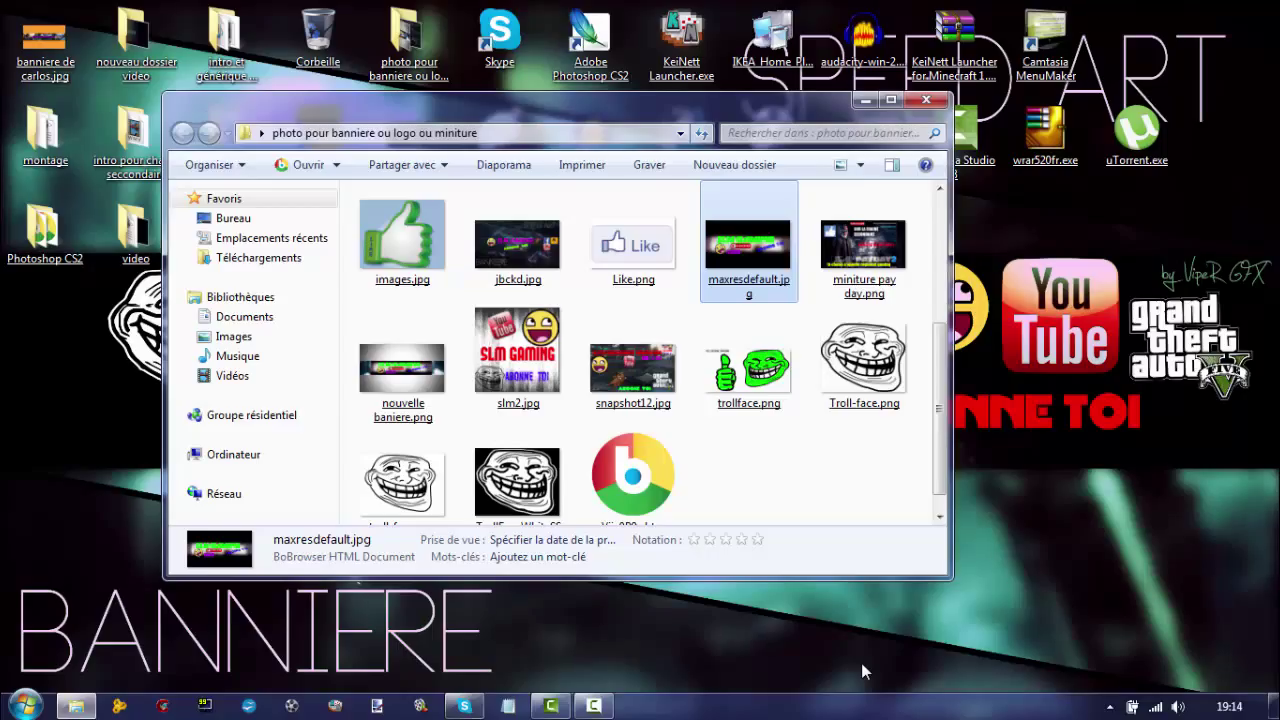